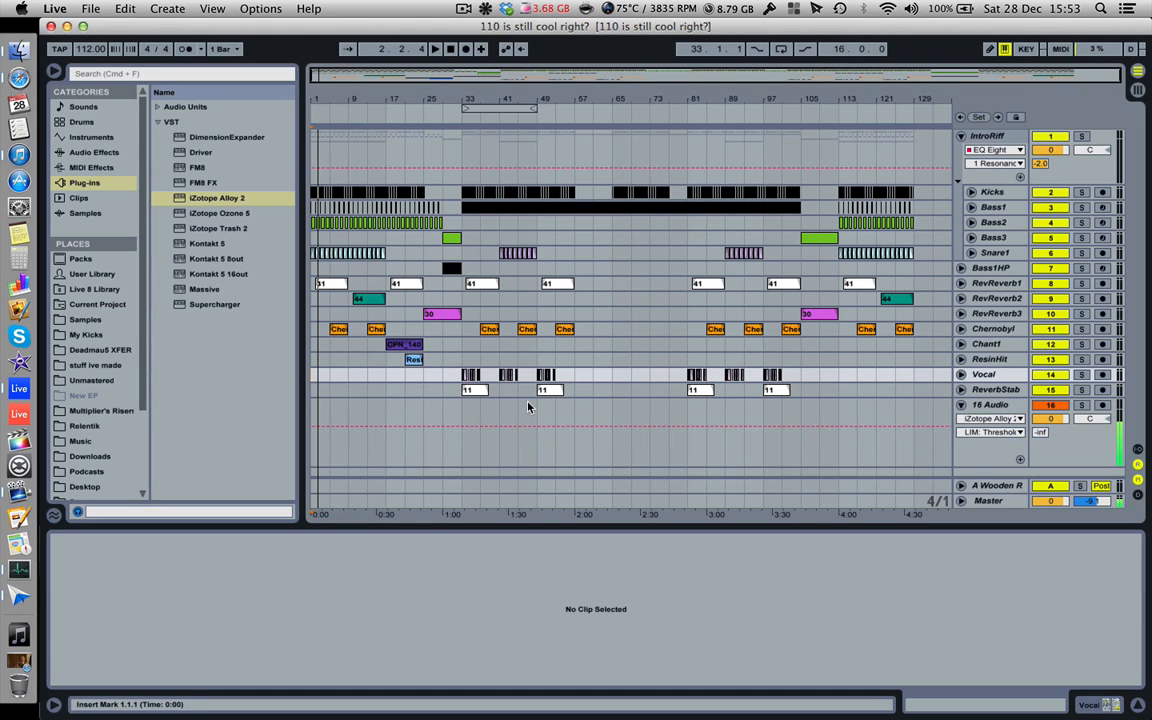
Play the arrangement from bar 1 to listen to the whole track.
{"action": "left_click", "coordinate": [314, 357]}
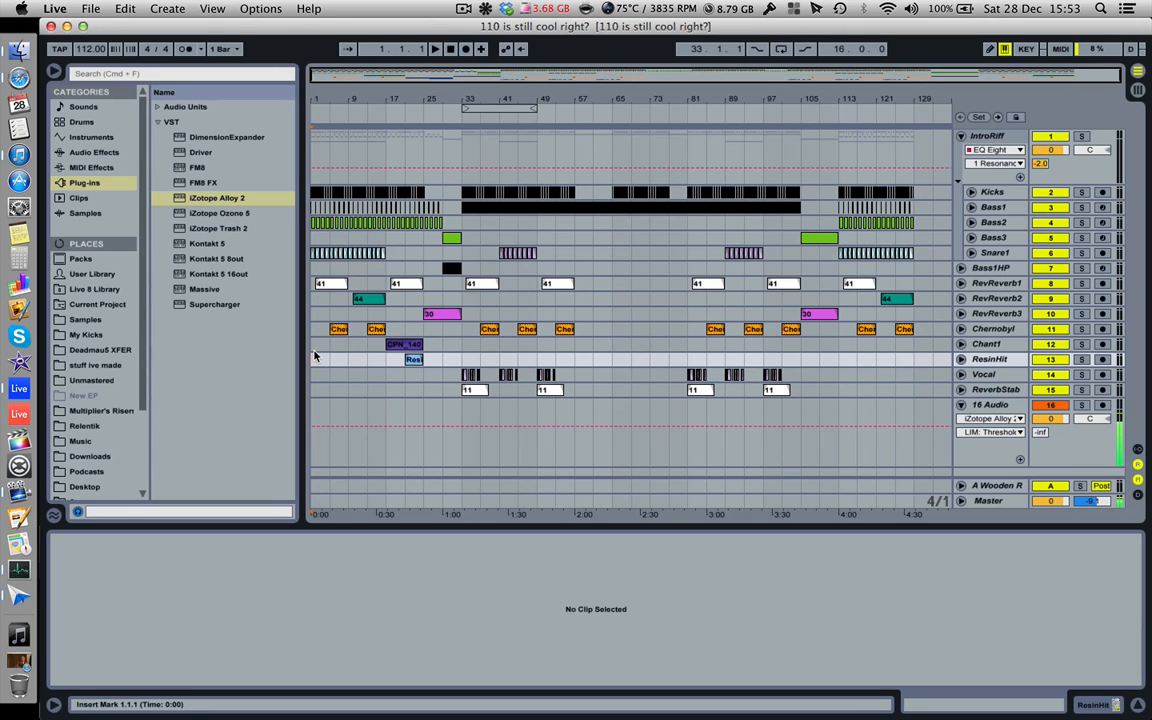
{"action": "key", "text": "space"}
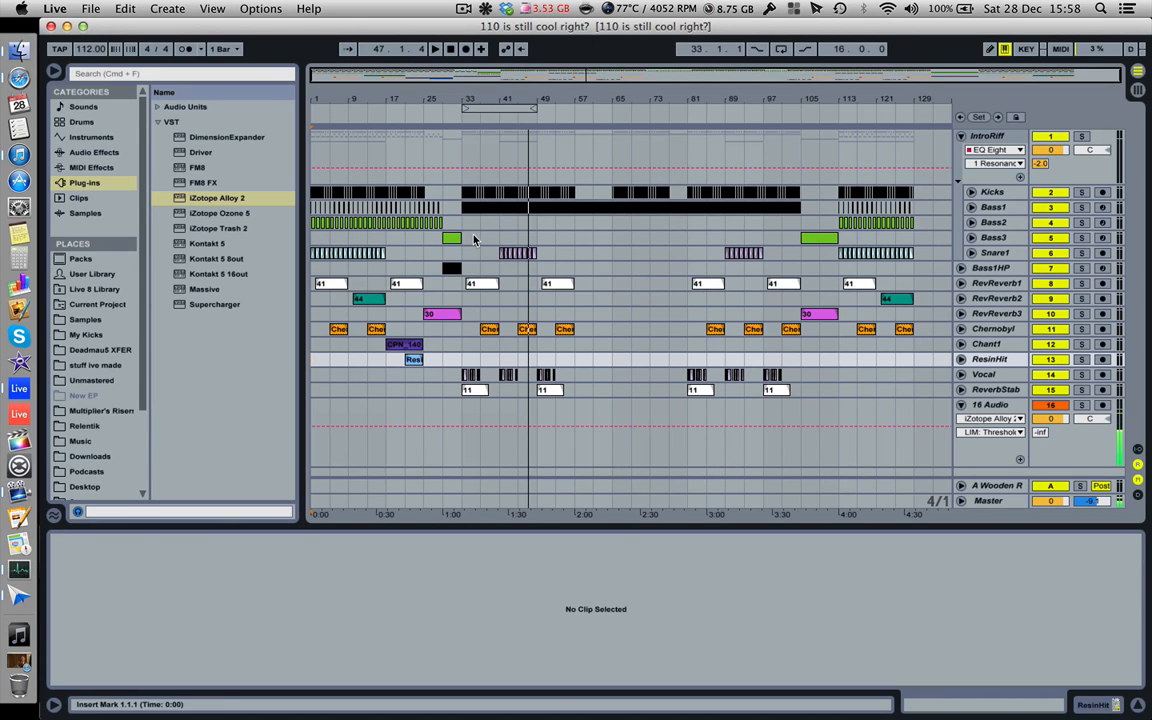
{"action": "left_click", "coordinate": [315, 190]}
{"action": "key", "text": "space"}
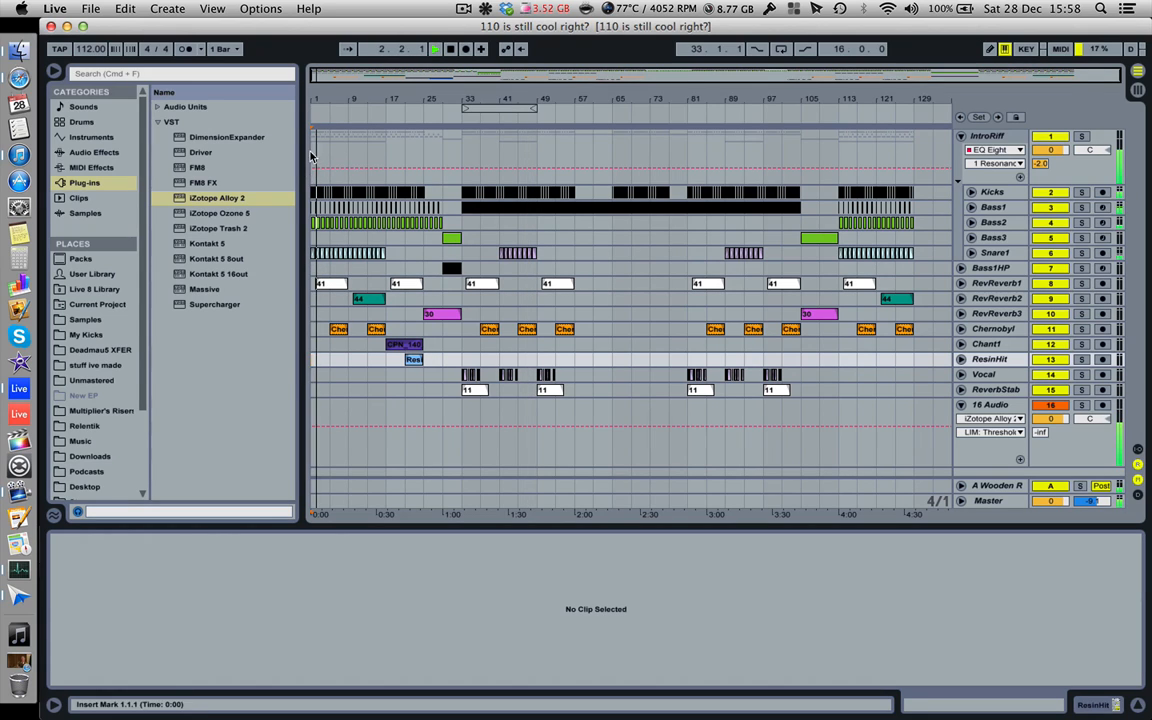
Highlight the sections under discussion: bars 33 to 49, 1 to 17, 17 to 33, 25 to 33 and 29 to 33.
{"action": "left_click", "coordinate": [312, 155]}
{"action": "left_click_drag", "start_coordinate": [312, 155], "coordinate": [533, 155]}
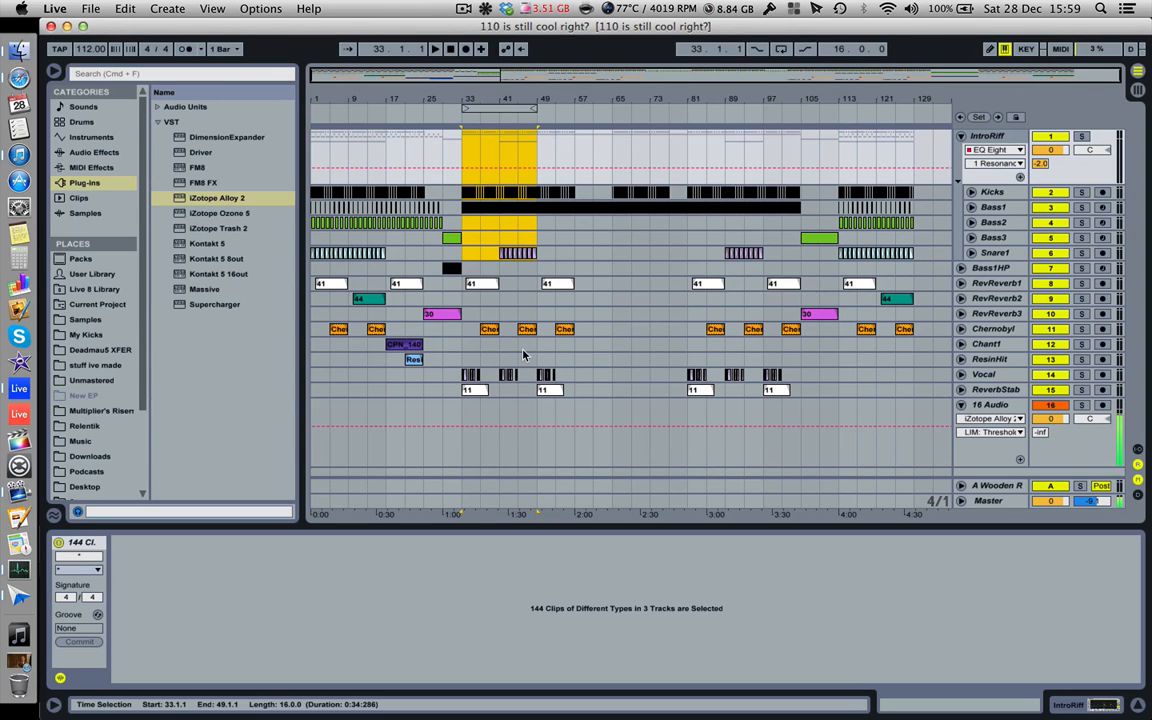
{"action": "left_click_drag", "start_coordinate": [313, 362], "coordinate": [383, 363]}
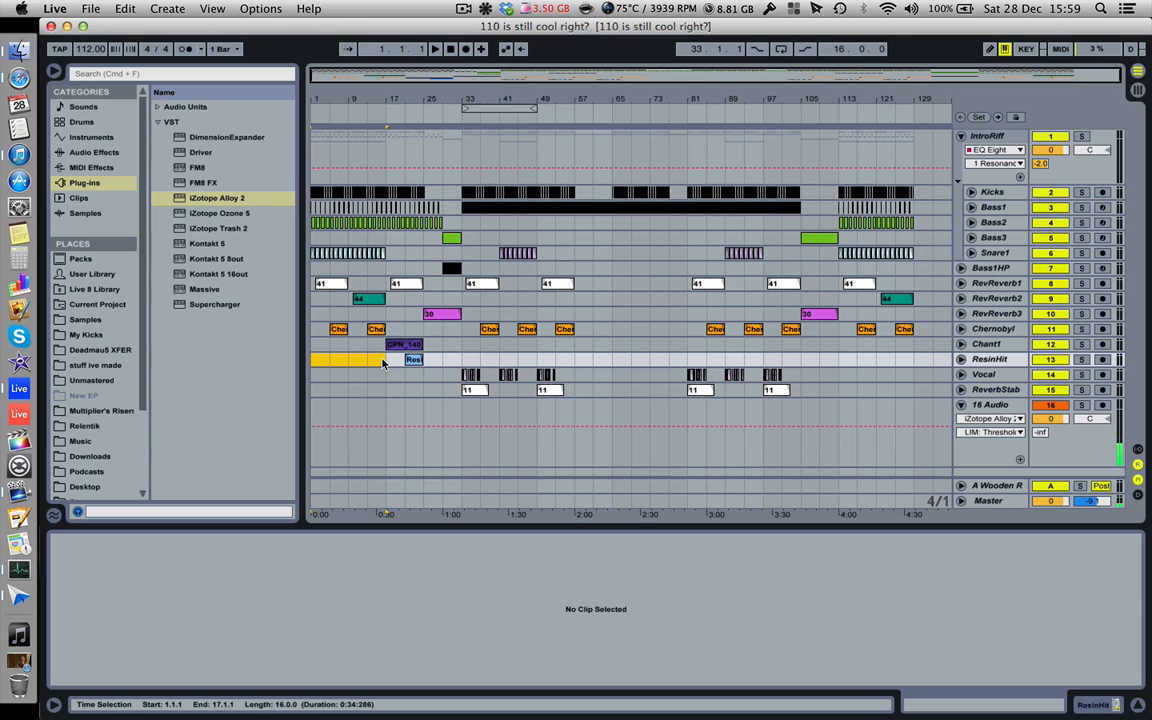
{"action": "left_click_drag", "start_coordinate": [386, 389], "coordinate": [462, 390]}
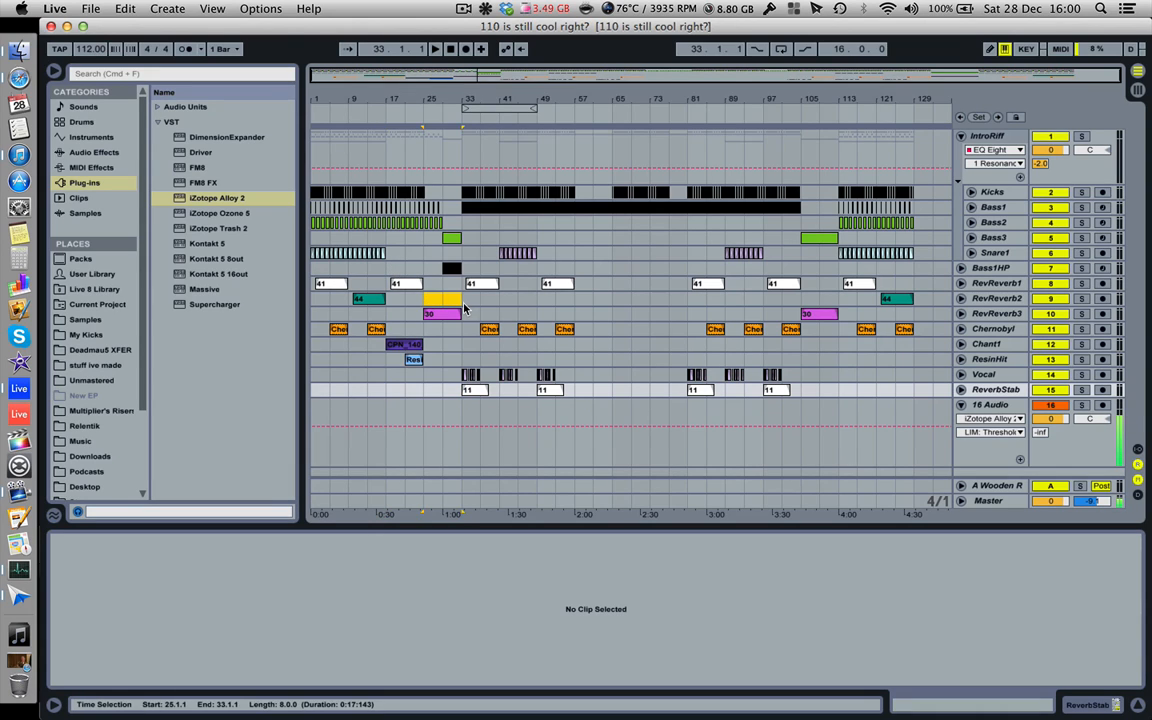
{"action": "left_click_drag", "start_coordinate": [424, 298], "coordinate": [462, 300]}
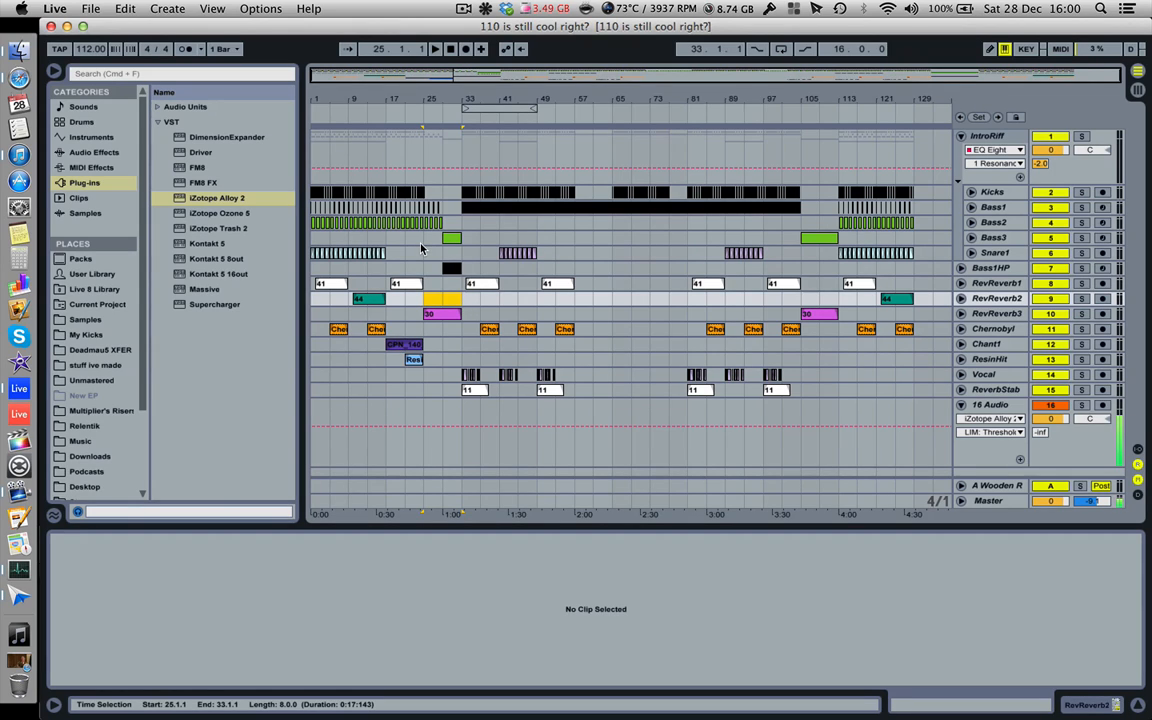
{"action": "left_click_drag", "start_coordinate": [443, 253], "coordinate": [460, 253]}
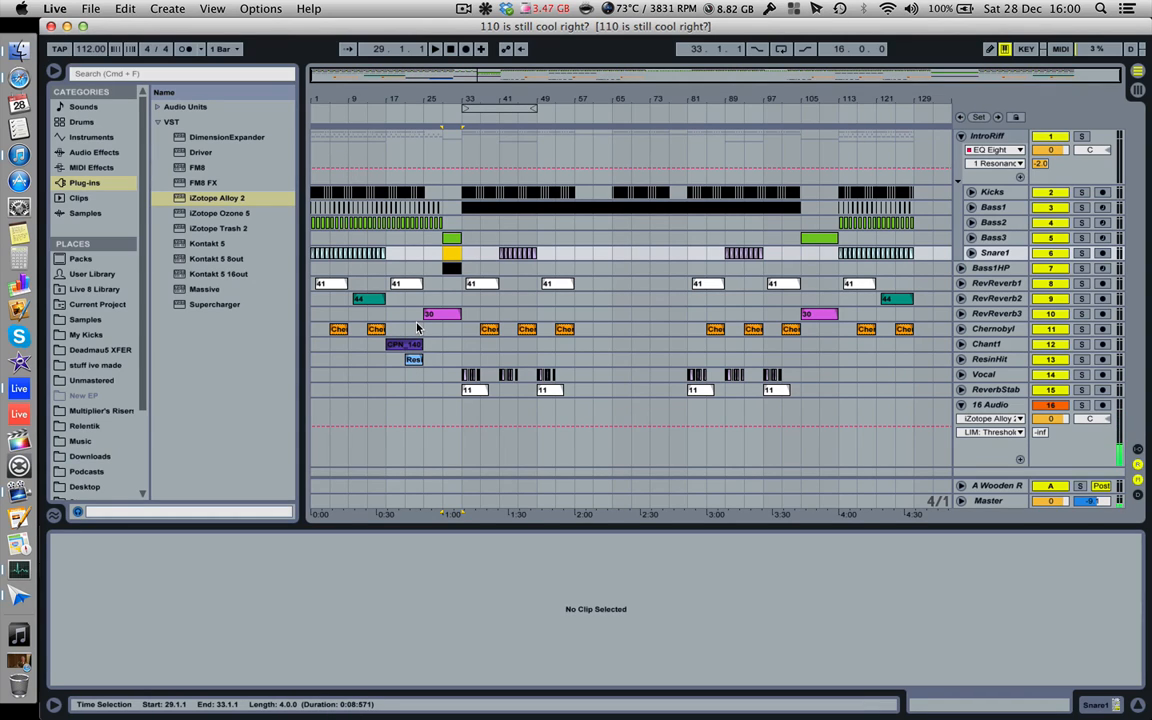
Inspect the reverse reverb clips 41 and 44, and highlight the empty Snare1 stretch from bar 17 to 29.
{"action": "left_click", "coordinate": [403, 286]}
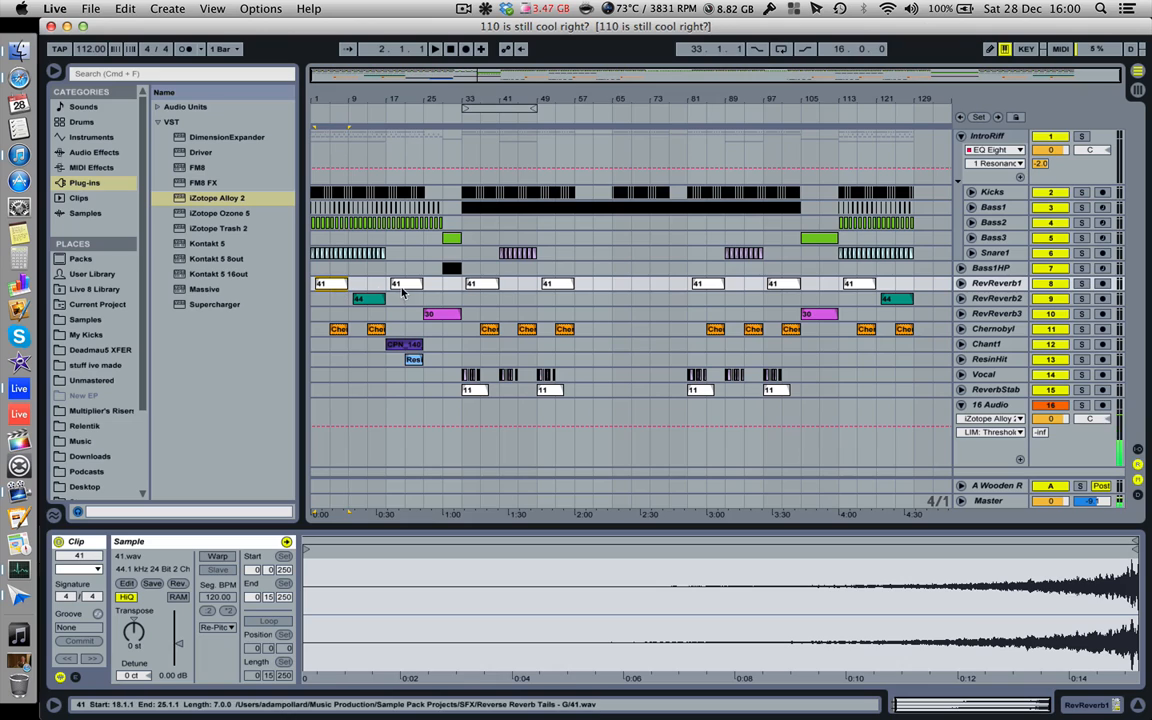
{"action": "left_click", "coordinate": [369, 300]}
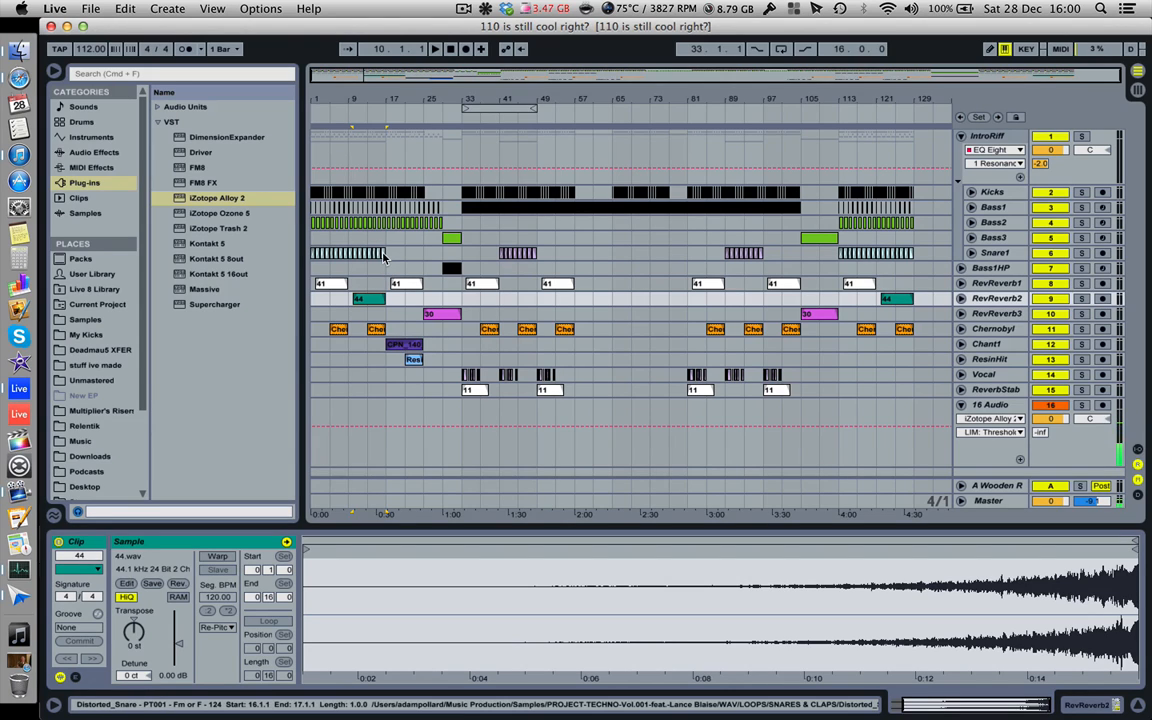
{"action": "left_click", "coordinate": [420, 255]}
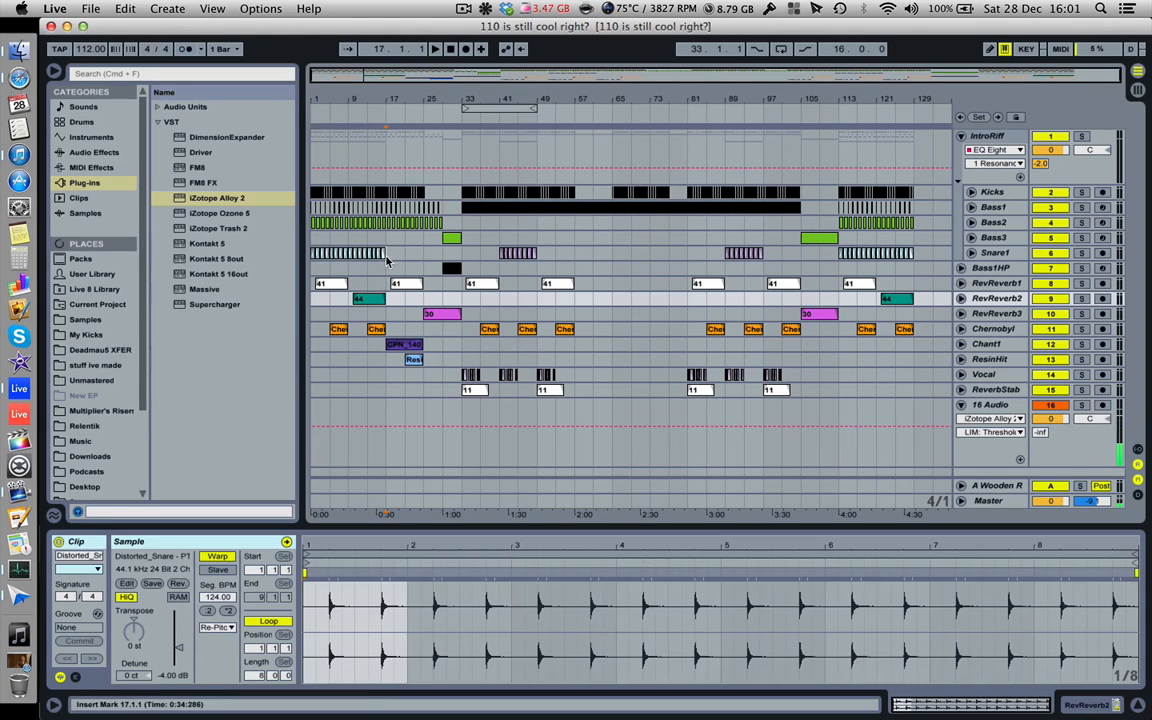
{"action": "left_click_drag", "start_coordinate": [427, 259], "coordinate": [441, 260]}
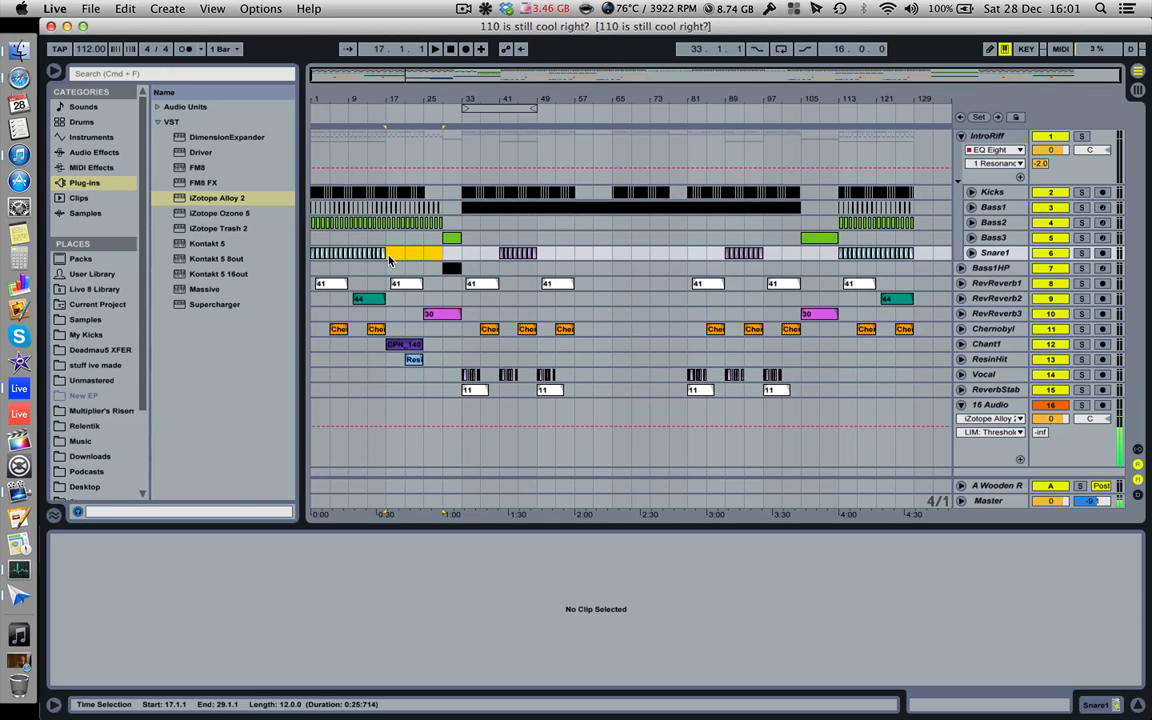
View the notes of the Bass3 clip at bar 29 and place the insert marker at bar 33.
{"action": "left_click", "coordinate": [440, 242]}
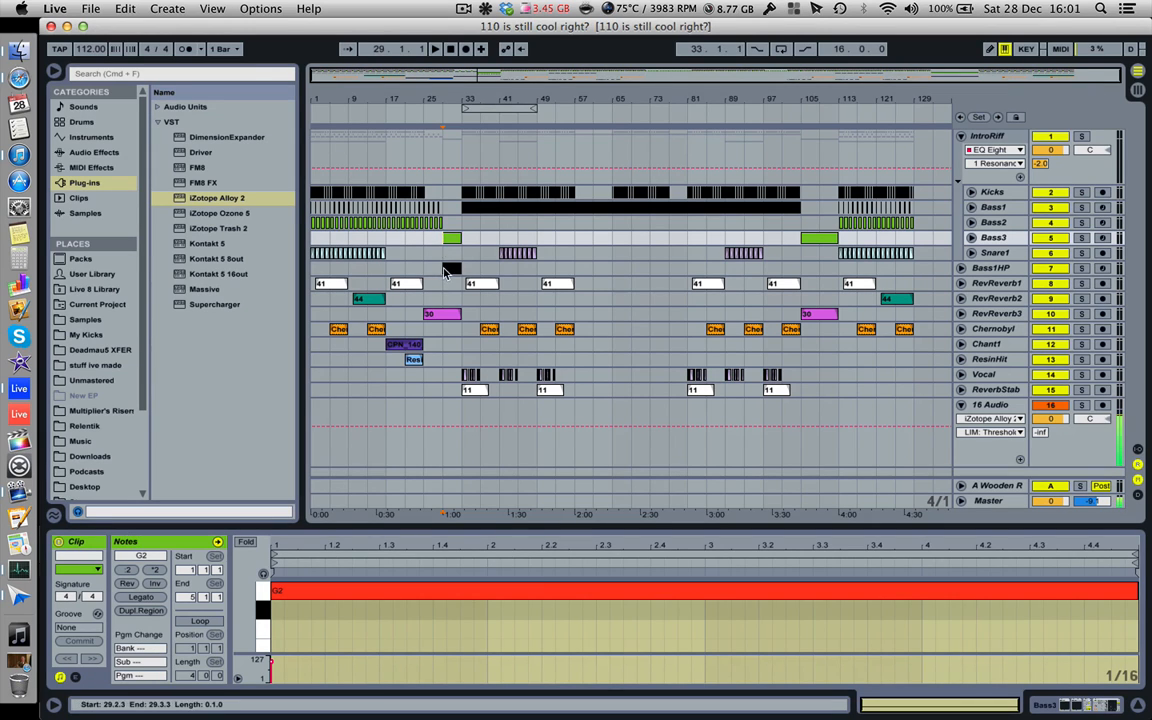
{"action": "left_click_drag", "start_coordinate": [459, 98], "coordinate": [464, 231]}
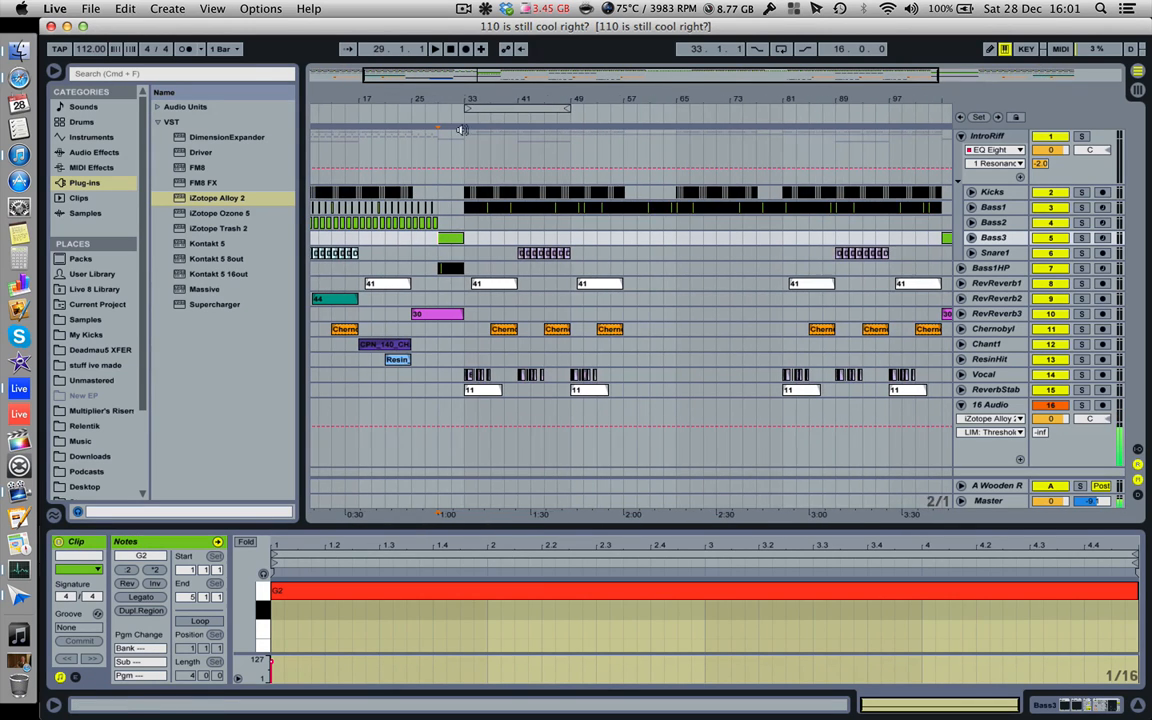
{"action": "left_click", "coordinate": [464, 229]}
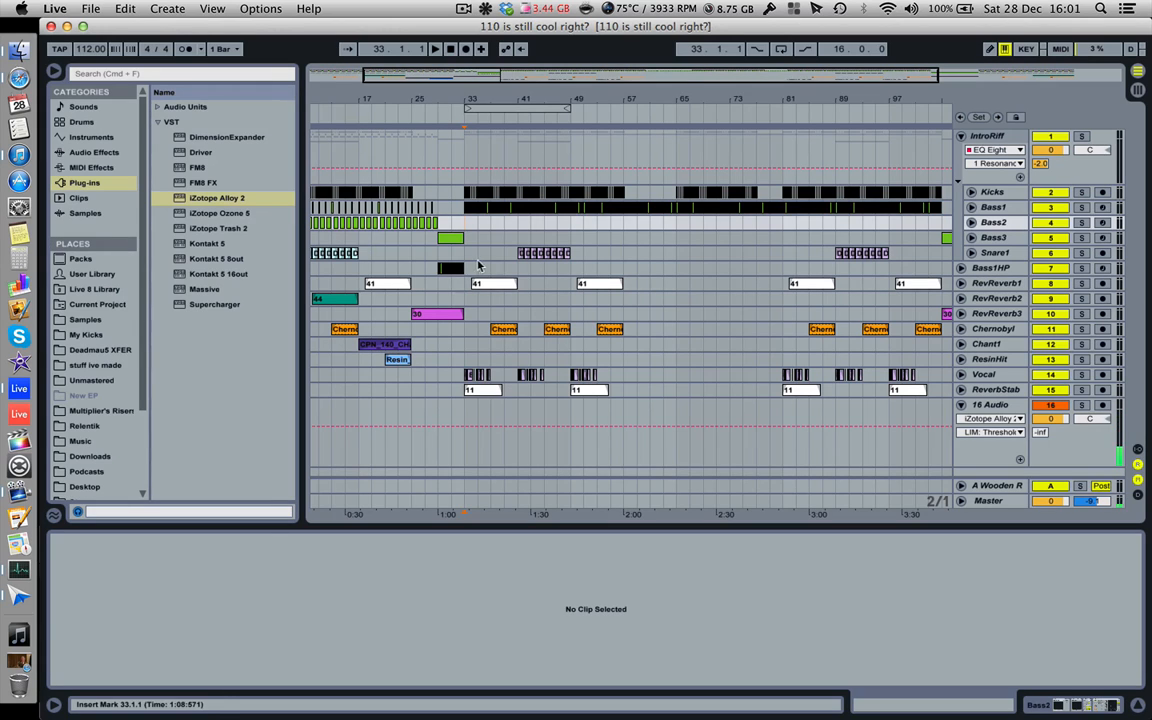
View the Bass1HP clip and unfold its track to examine the EQ Eight frequency automation over bars 29 to 33.
{"action": "left_click", "coordinate": [439, 270]}
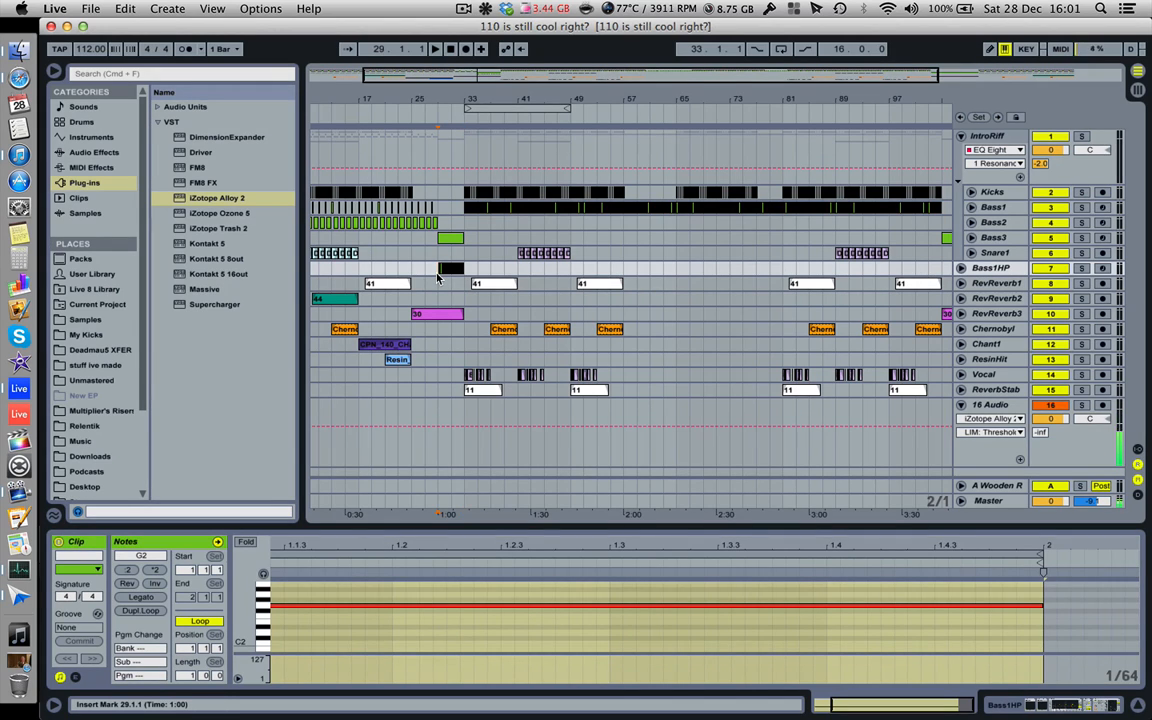
{"action": "left_click", "coordinate": [458, 272]}
{"action": "left_click", "coordinate": [961, 268]}
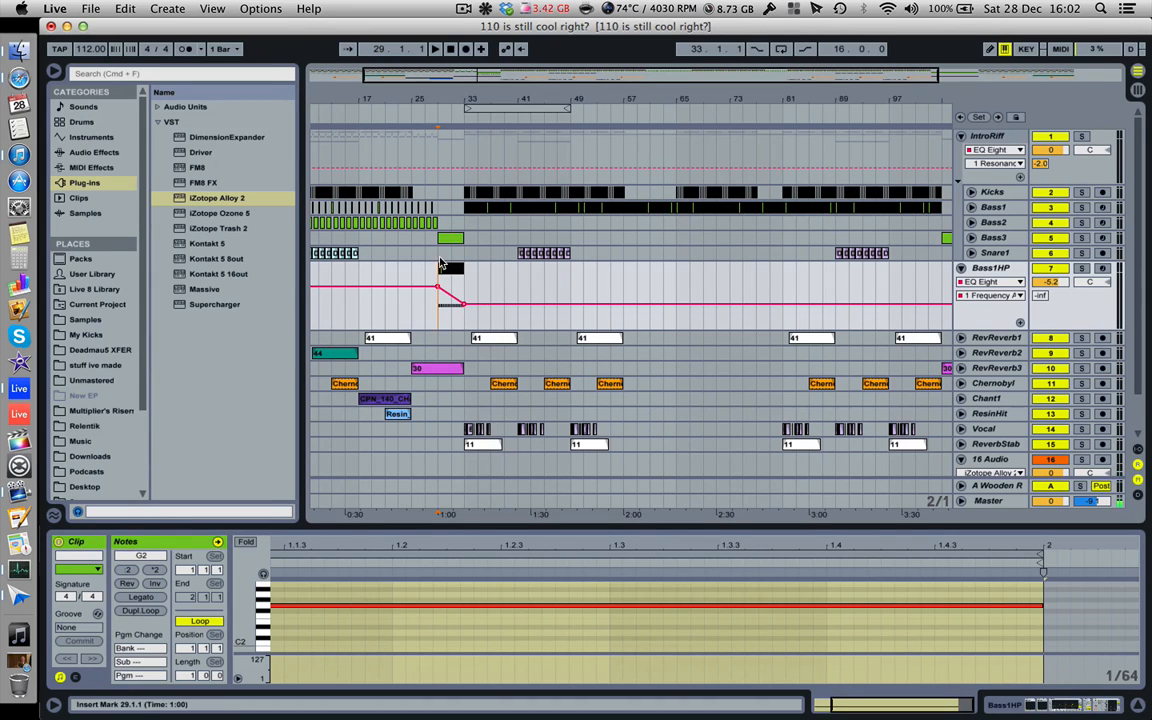
{"action": "left_click_drag", "start_coordinate": [440, 256], "coordinate": [461, 259]}
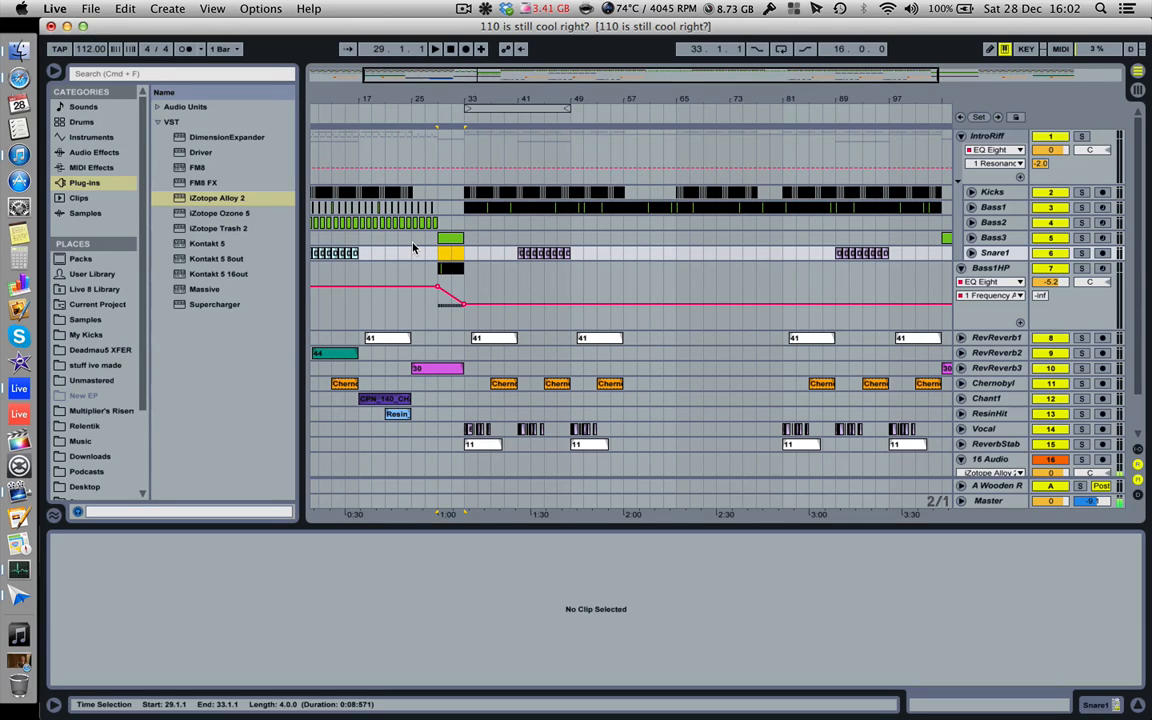
Highlight bars 33 to 65 on Bass2, and bars 65 to 81 on Snare1.
{"action": "scroll", "coordinate": [413, 248], "scroll_direction": "left", "scroll_amount": 4}
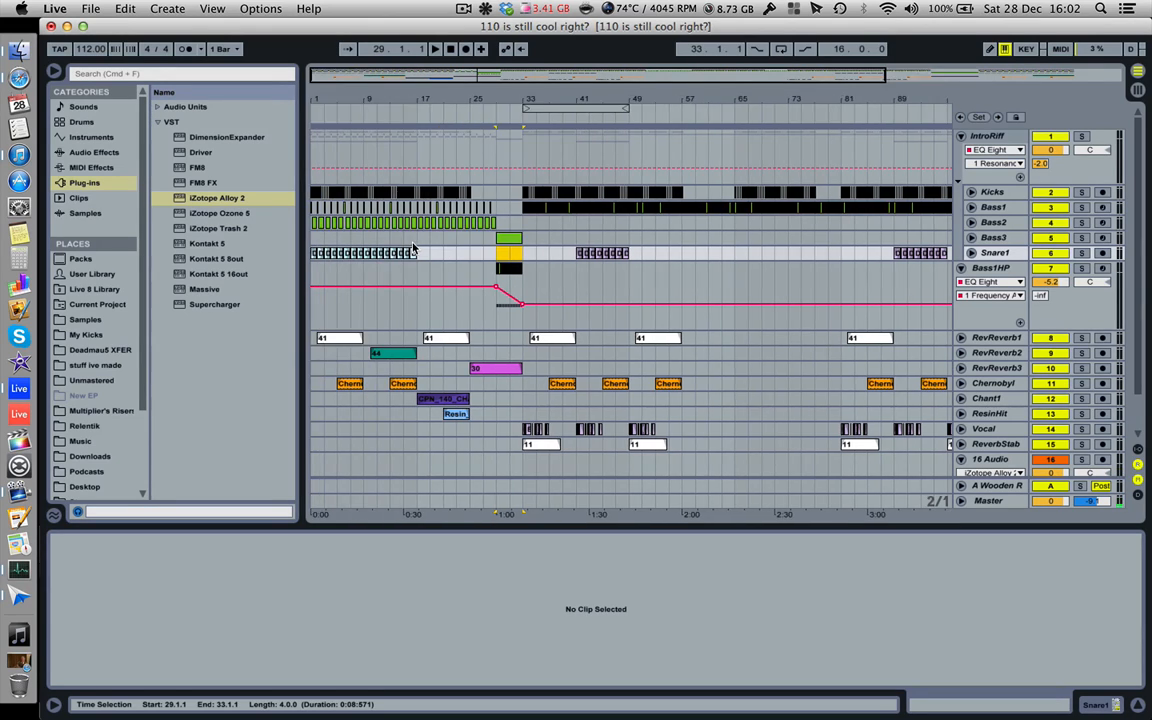
{"action": "left_click_drag", "start_coordinate": [401, 104], "coordinate": [401, 88]}
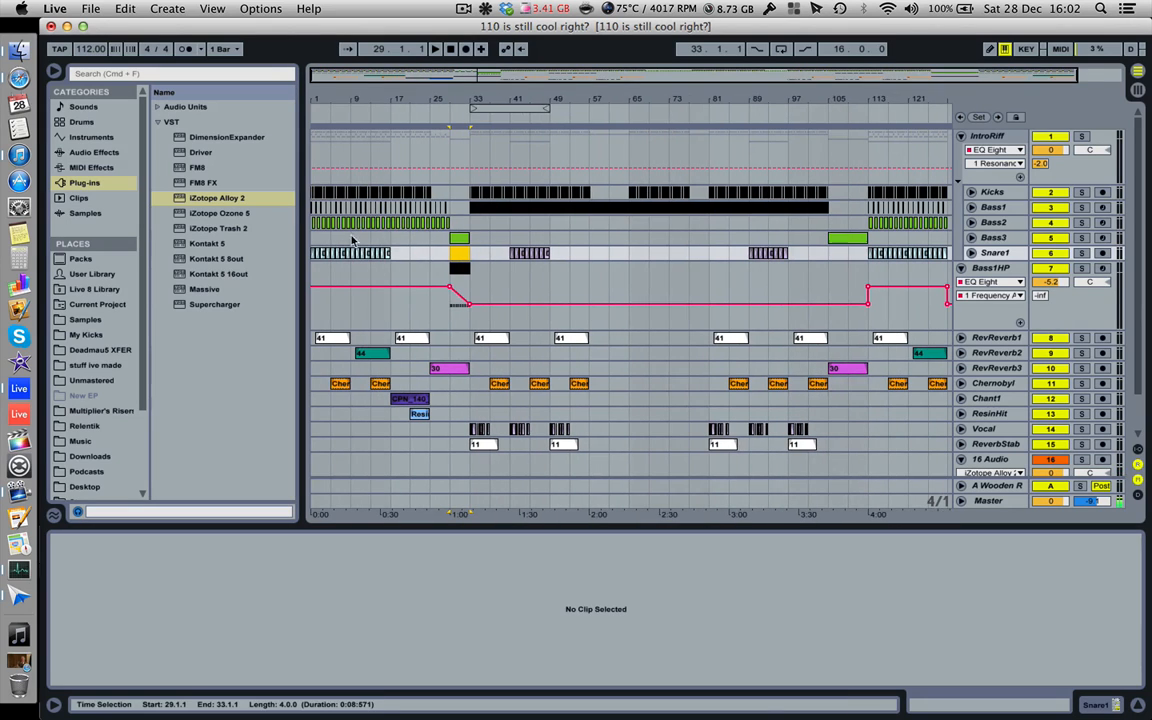
{"action": "left_click", "coordinate": [316, 242]}
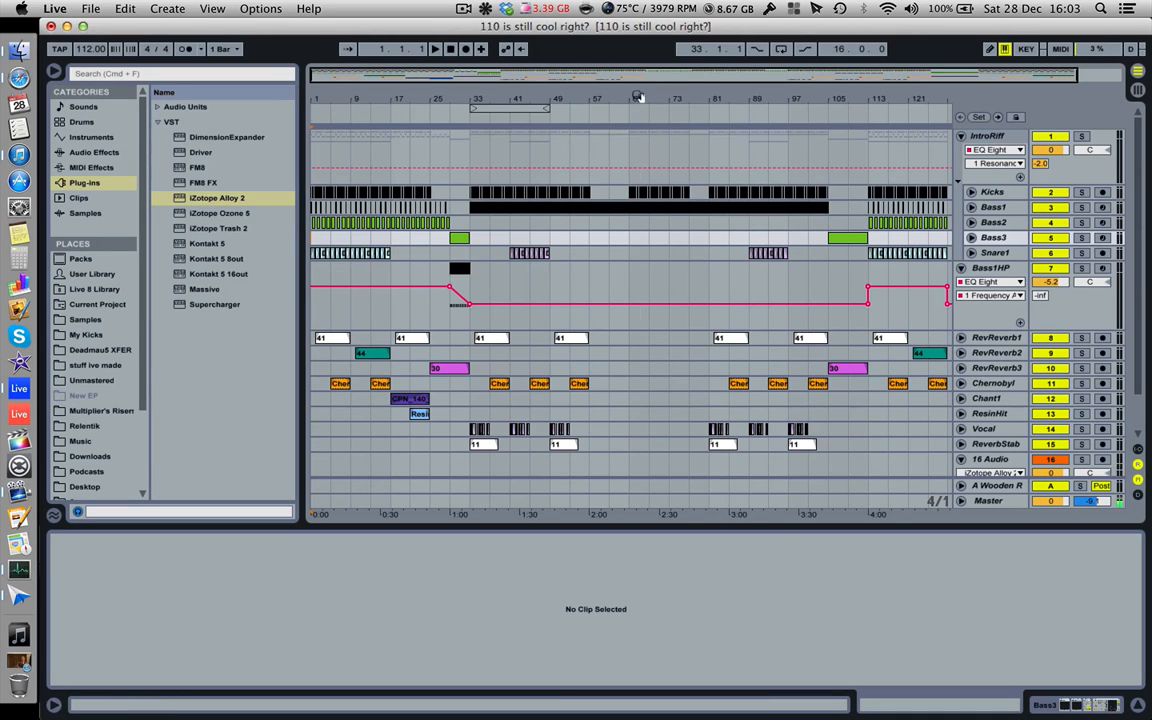
{"action": "left_click_drag", "start_coordinate": [641, 100], "coordinate": [622, 72]}
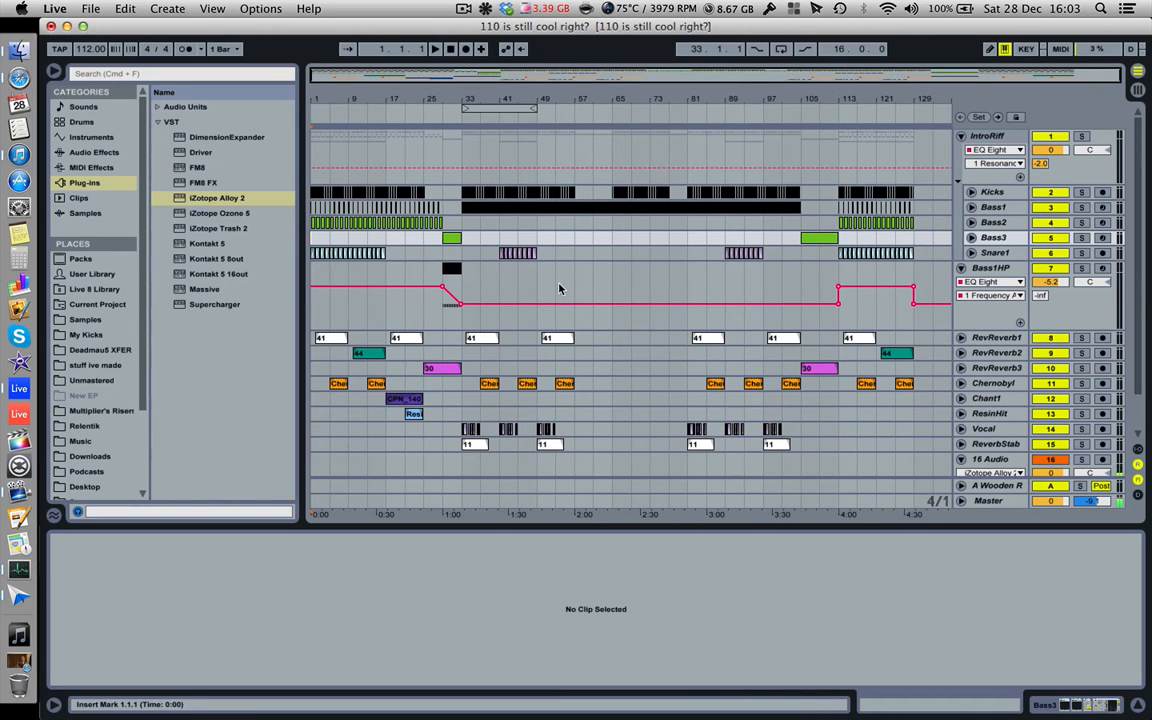
{"action": "left_click_drag", "start_coordinate": [465, 229], "coordinate": [613, 232]}
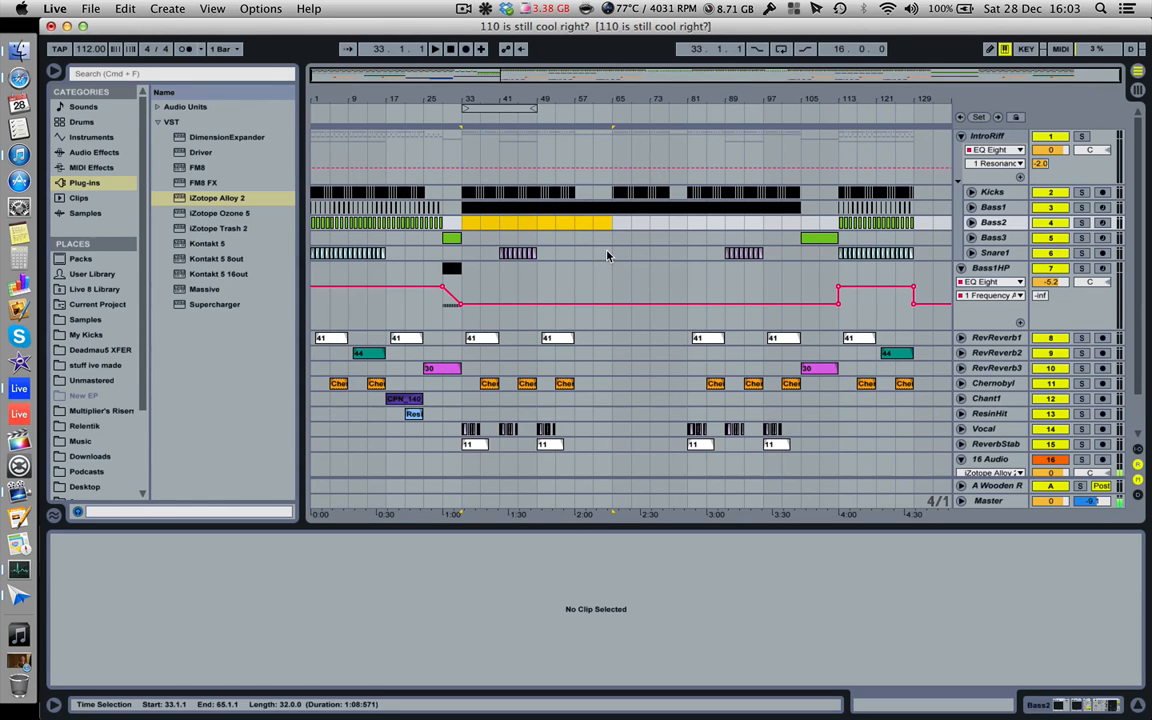
{"action": "left_click_drag", "start_coordinate": [610, 253], "coordinate": [688, 256]}
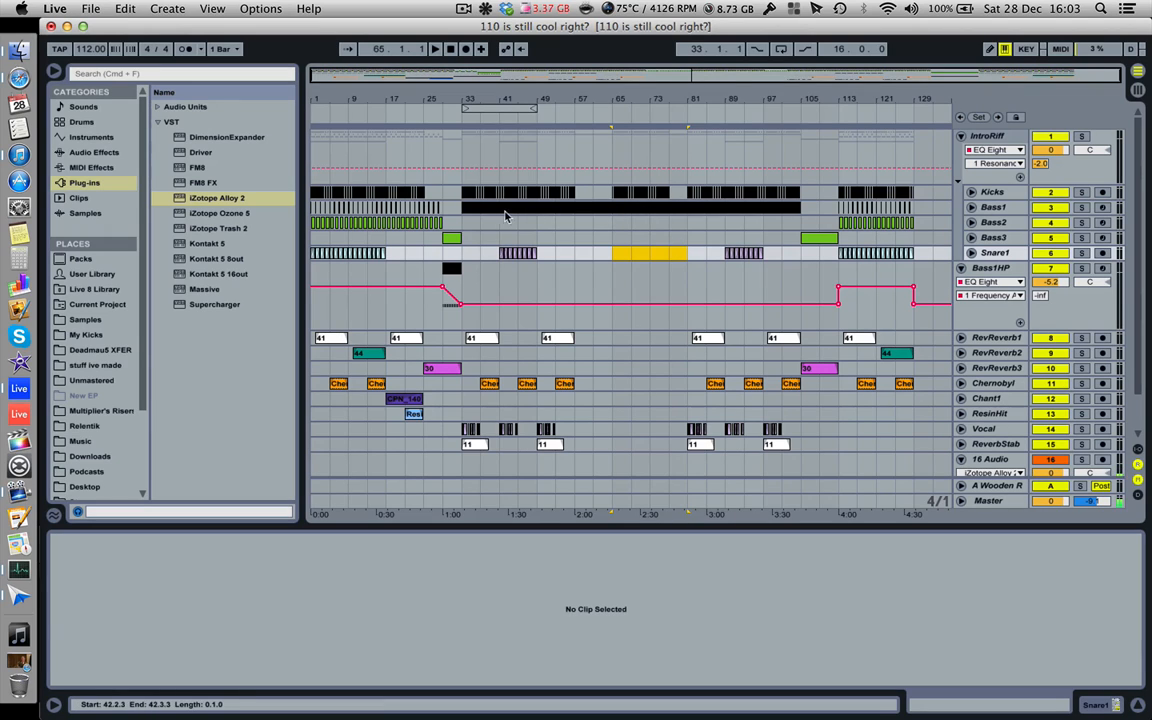
Mark the section starts at bars 29, 65 and 81, and highlight bars 81 to 113 and 33 to 65 for comparison.
{"action": "left_click", "coordinate": [624, 215]}
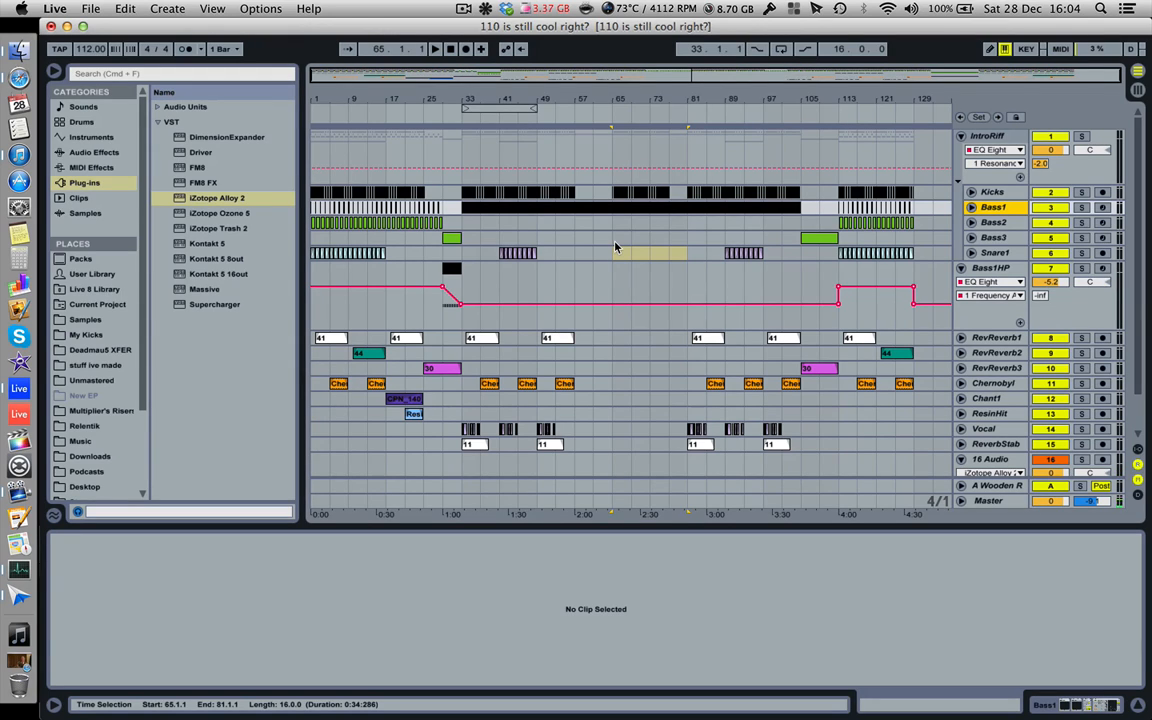
{"action": "left_click", "coordinate": [445, 283]}
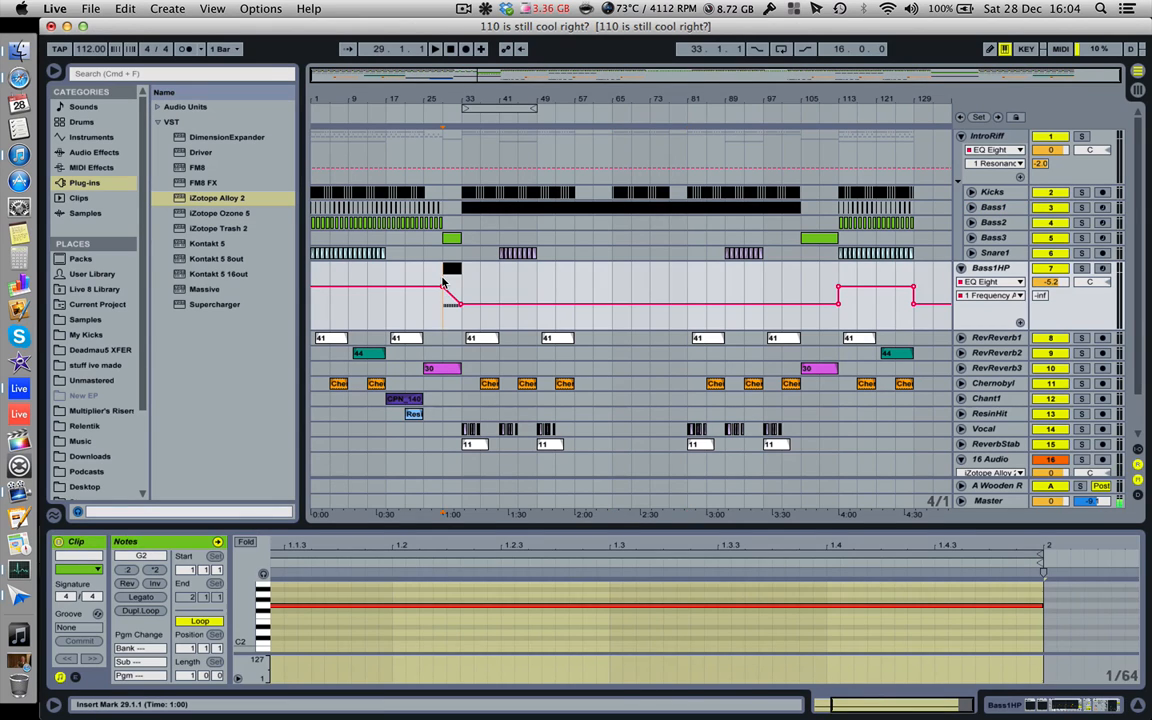
{"action": "left_click", "coordinate": [609, 244]}
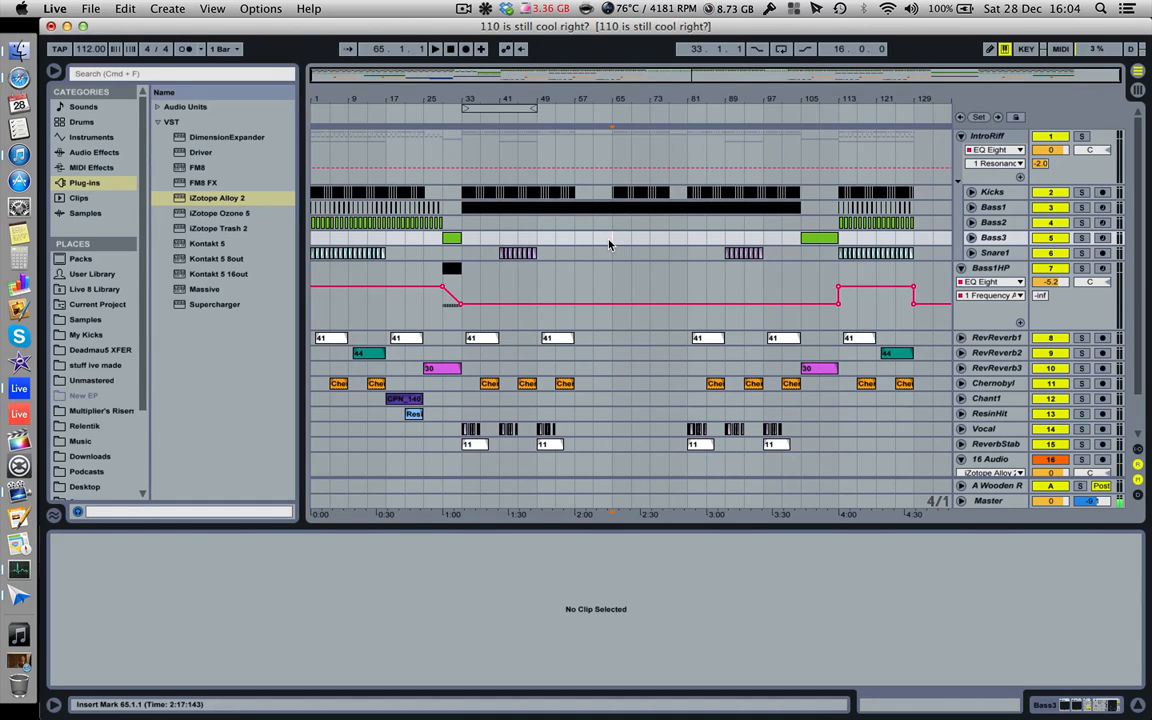
{"action": "left_click", "coordinate": [693, 251]}
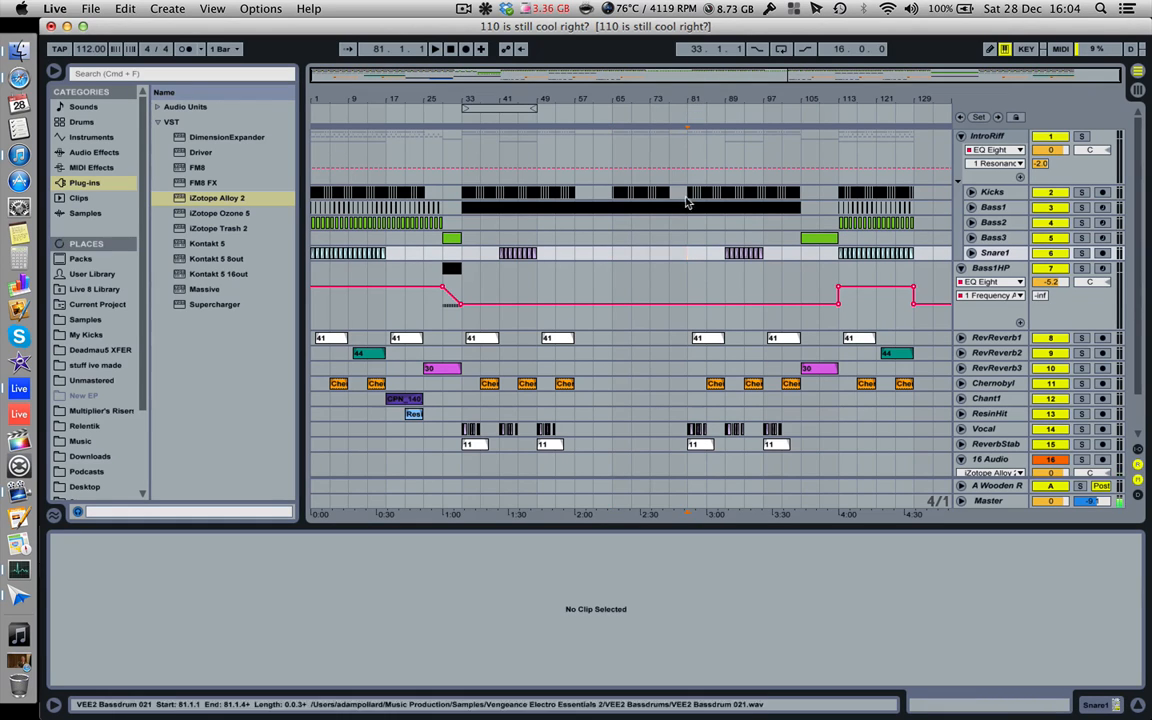
{"action": "left_click_drag", "start_coordinate": [687, 237], "coordinate": [837, 240]}
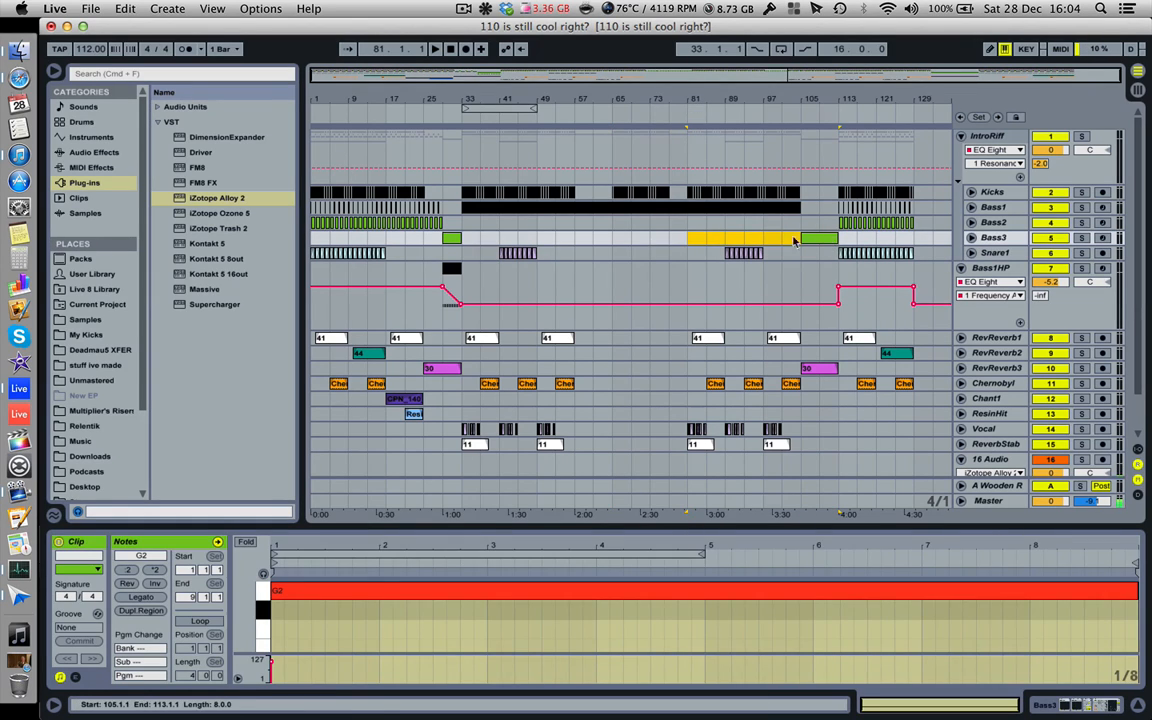
{"action": "left_click_drag", "start_coordinate": [463, 237], "coordinate": [617, 238]}
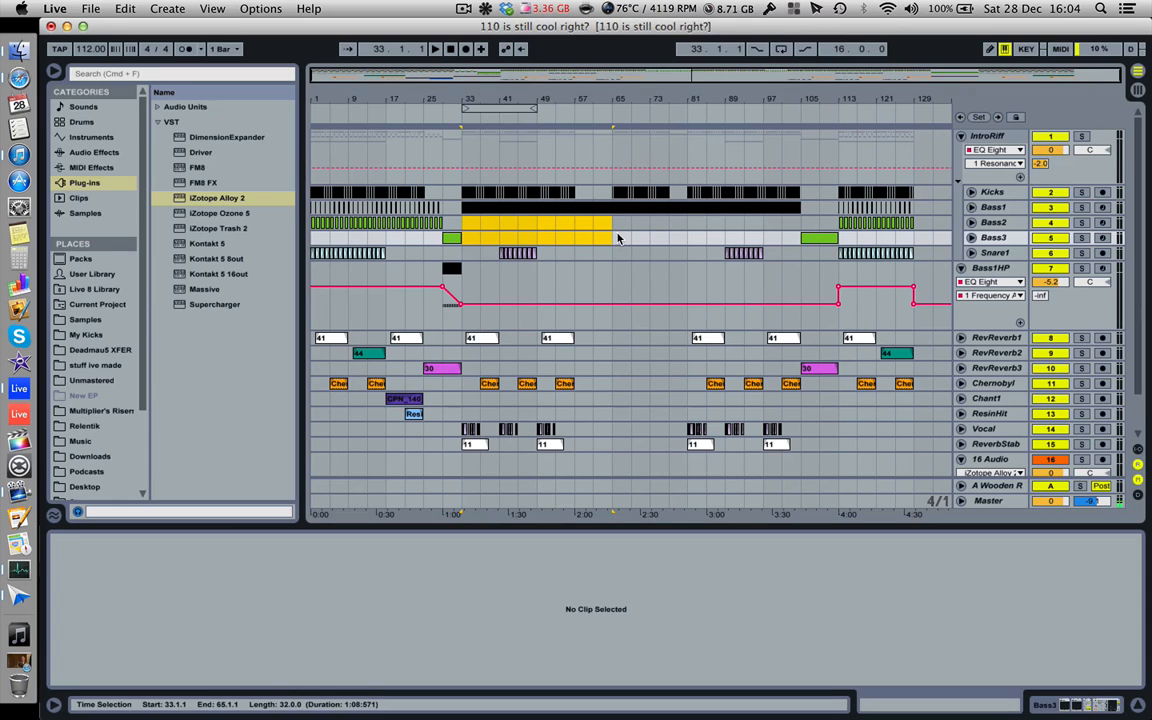
Highlight the second main section on the Snare1 and Bass3 tracks, including bars 81 to 109, 85 to 97 and 81 to 97.
{"action": "left_click", "coordinate": [691, 250]}
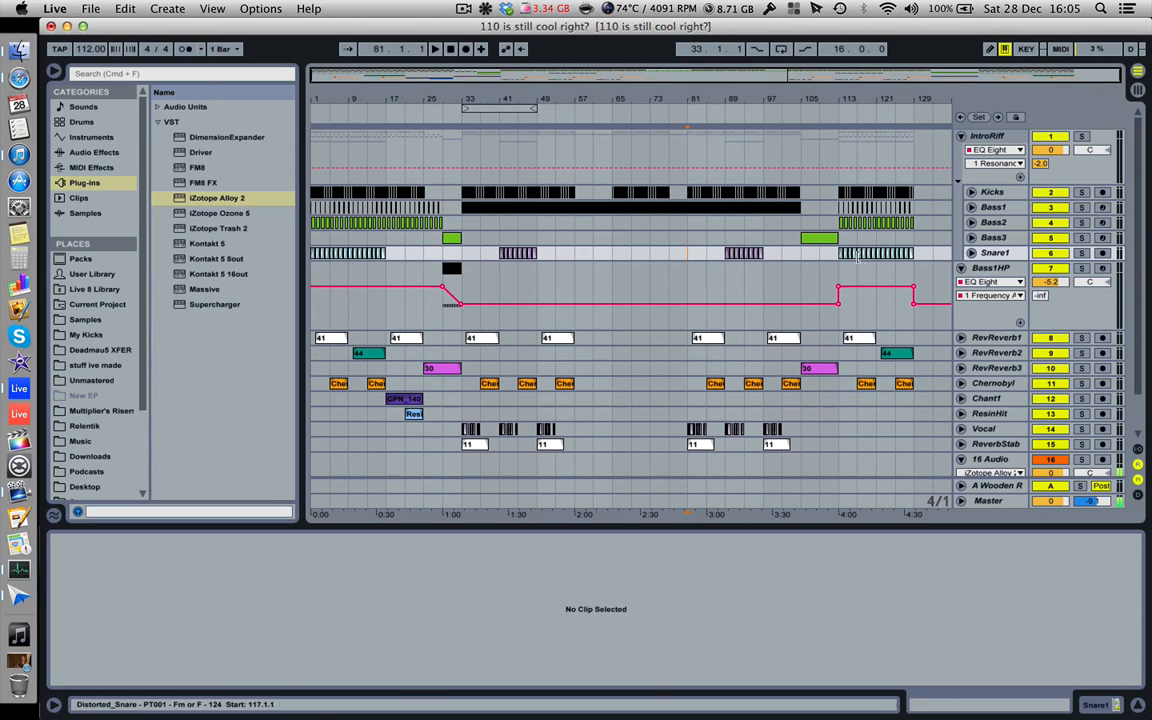
{"action": "left_click", "coordinate": [811, 260]}
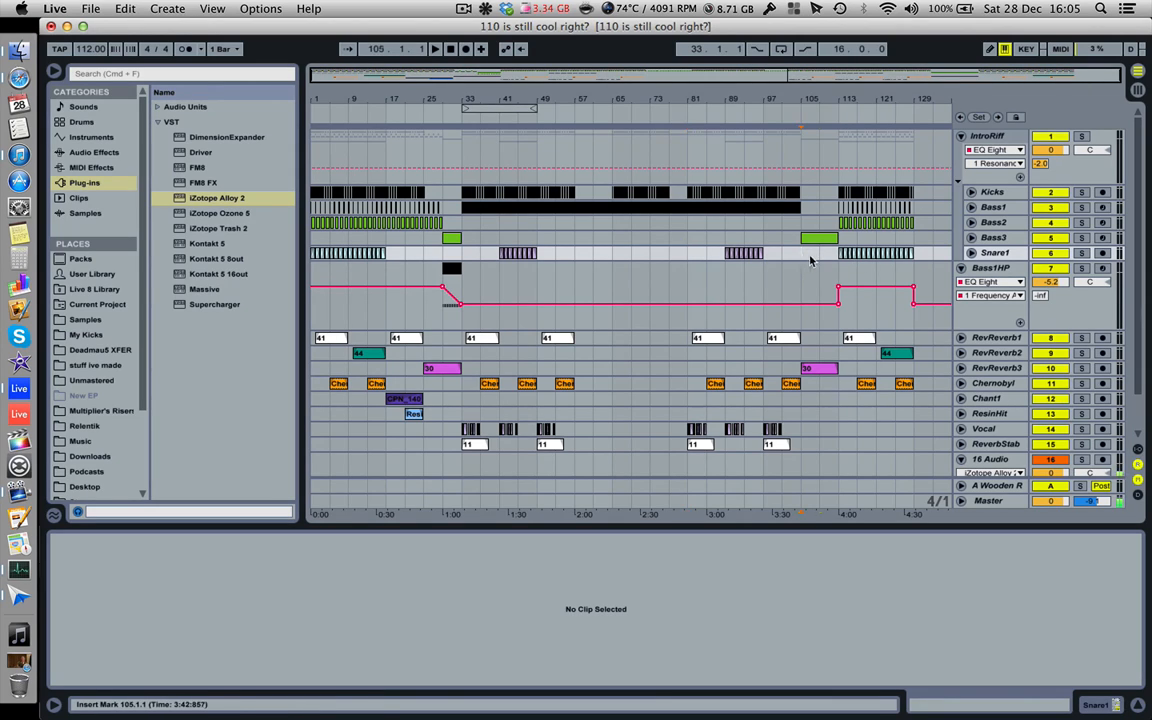
{"action": "left_click_drag", "start_coordinate": [811, 260], "coordinate": [836, 259]}
{"action": "left_click_drag", "start_coordinate": [685, 249], "coordinate": [821, 250]}
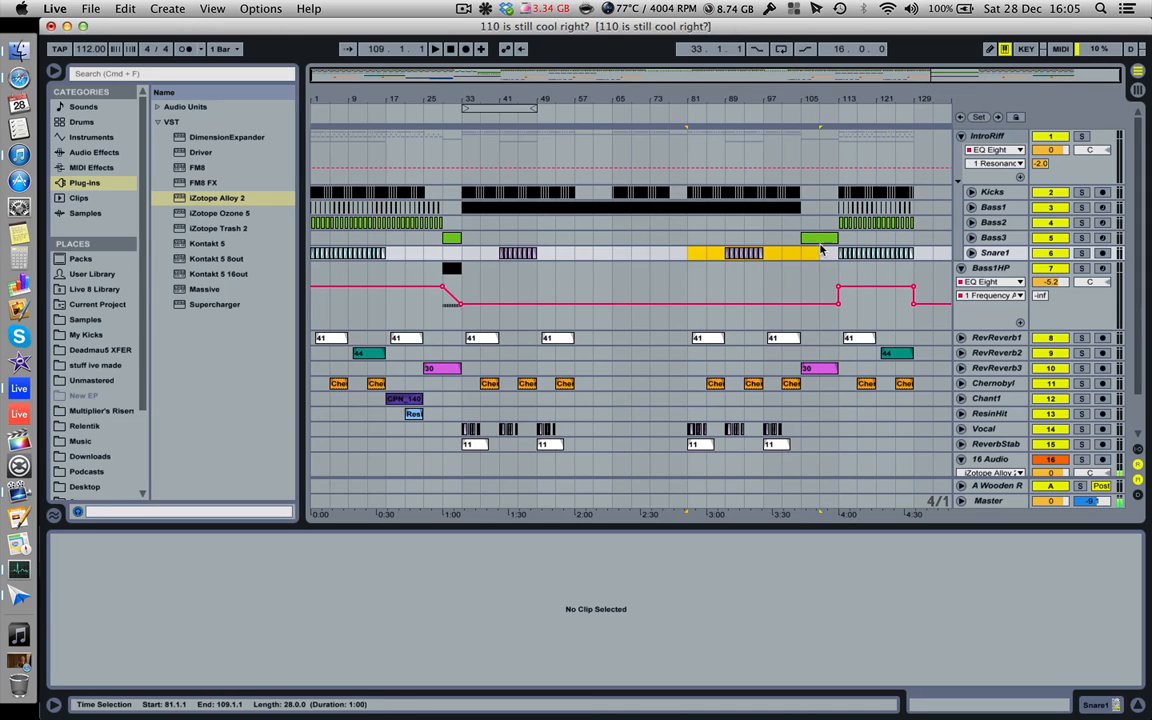
{"action": "left_click_drag", "start_coordinate": [707, 238], "coordinate": [757, 243]}
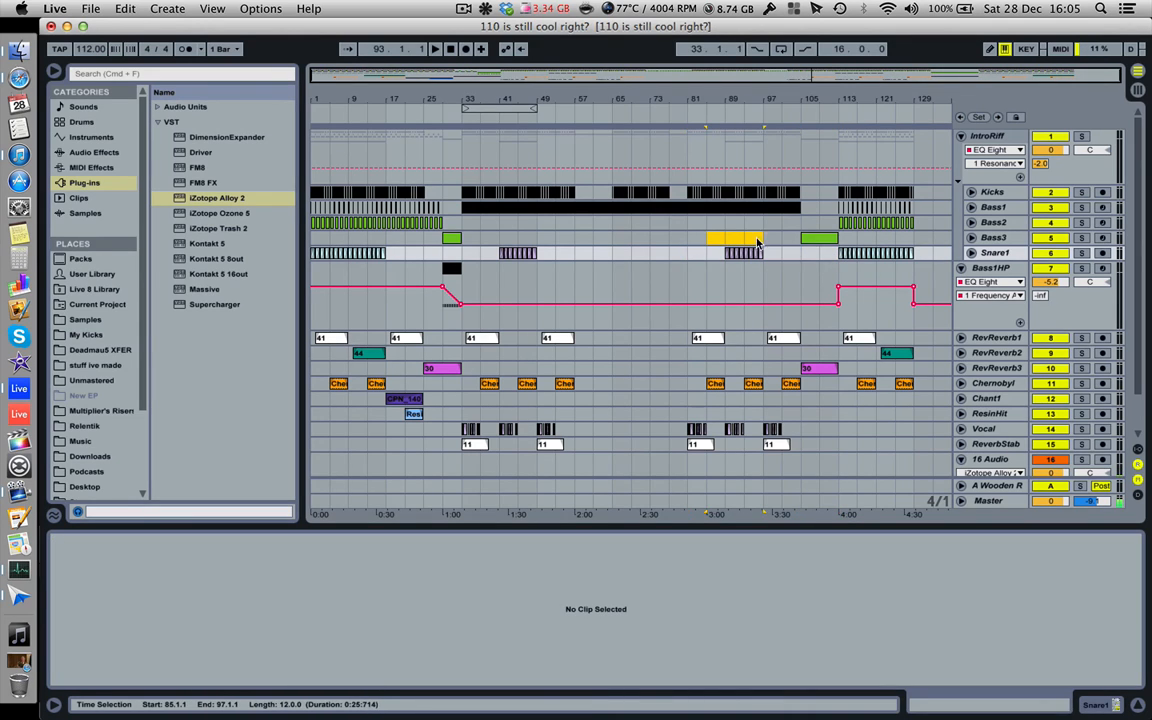
{"action": "left_click_drag", "start_coordinate": [688, 239], "coordinate": [764, 239]}
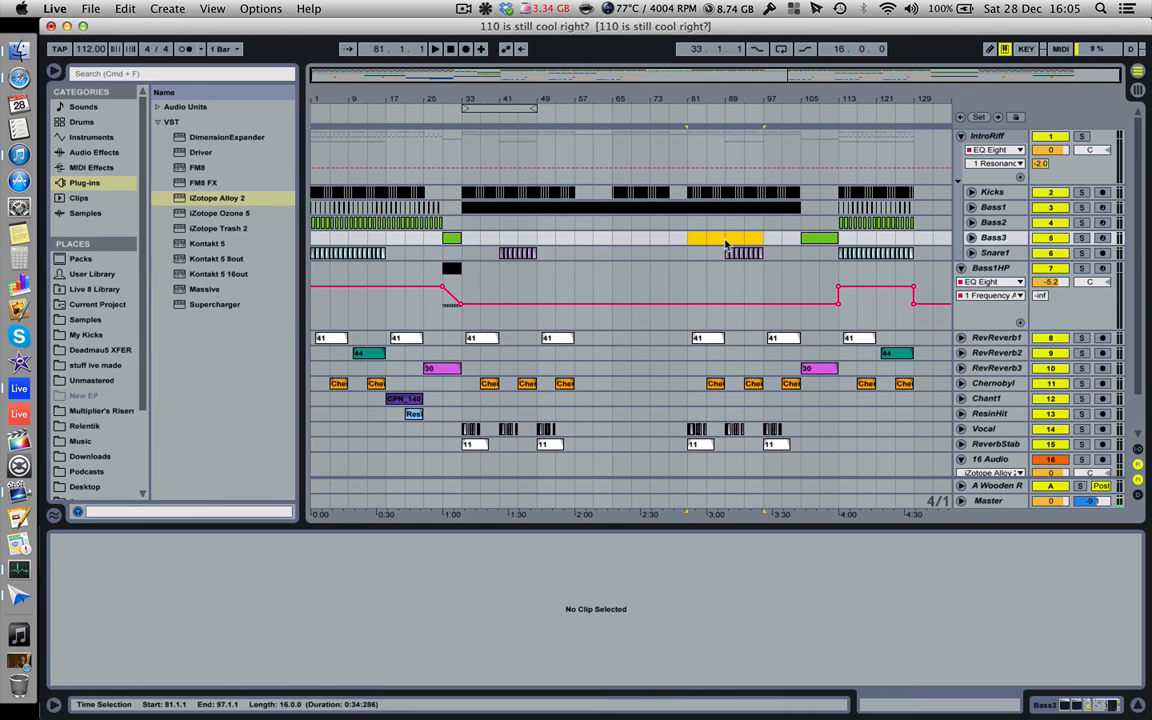
Highlight parts of the second main section on the Bass3 track, including bars 81 to 109, 89 to 97 and 97 to 105.
{"action": "left_click", "coordinate": [828, 243], "text": "shift"}
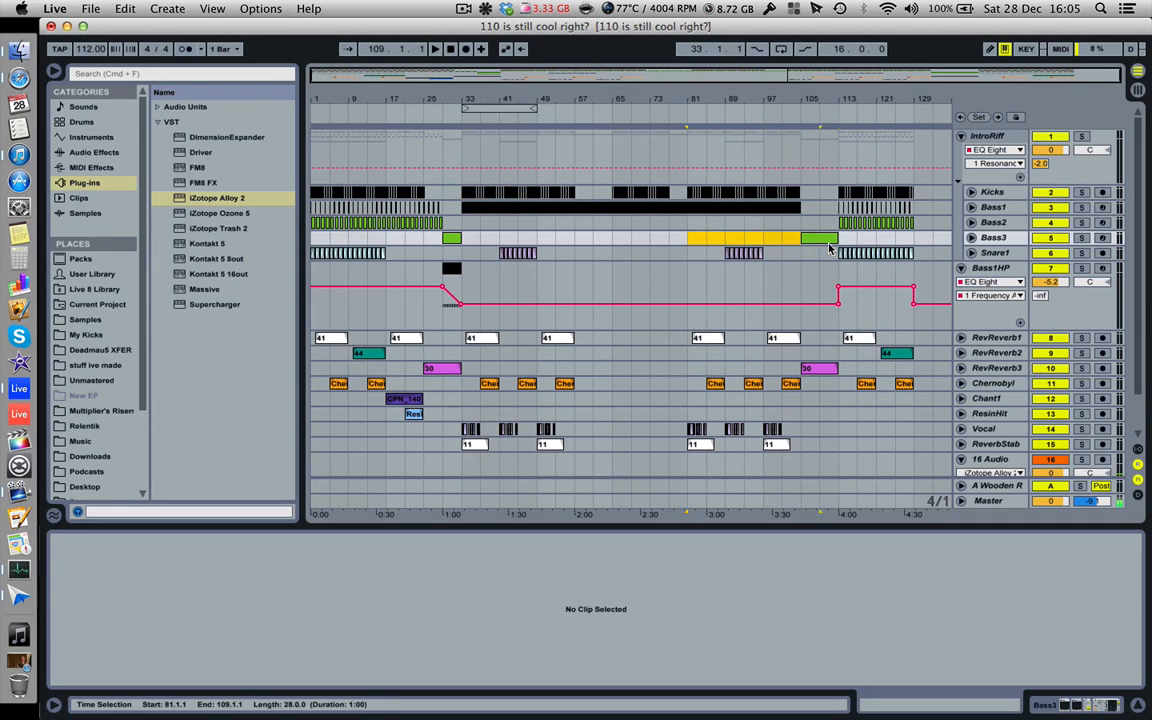
{"action": "left_click_drag", "start_coordinate": [697, 238], "coordinate": [807, 244]}
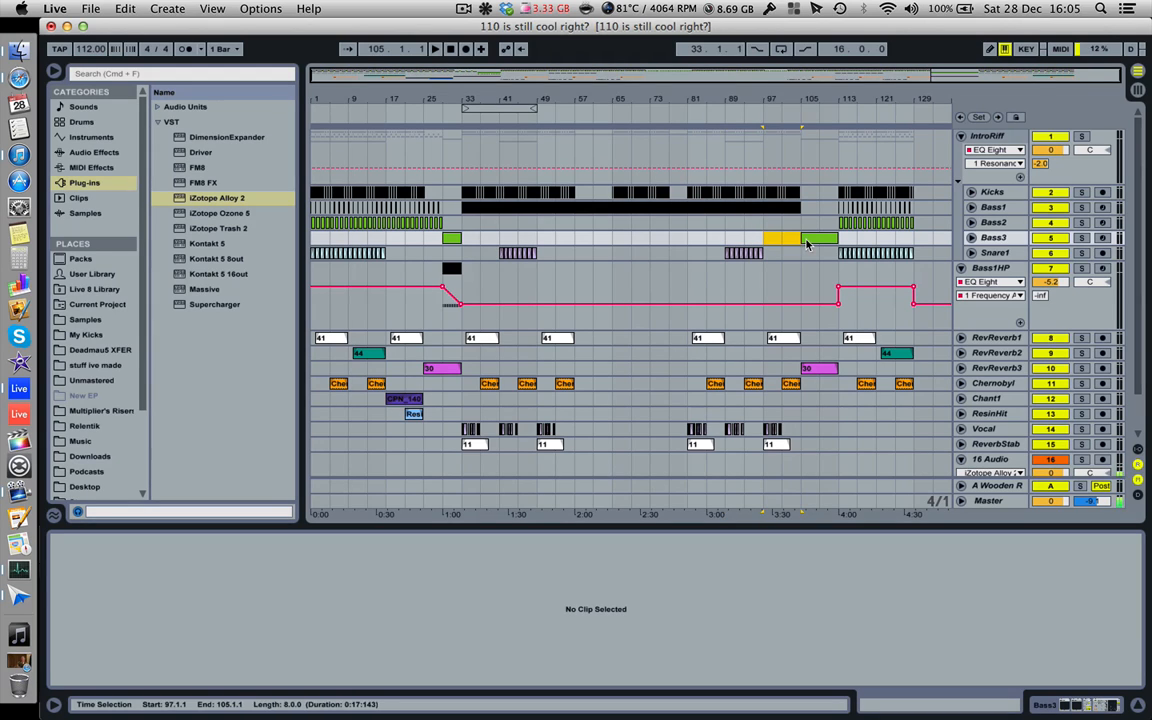
{"action": "left_click_drag", "start_coordinate": [697, 242], "coordinate": [800, 244]}
{"action": "left_click", "coordinate": [765, 243]}
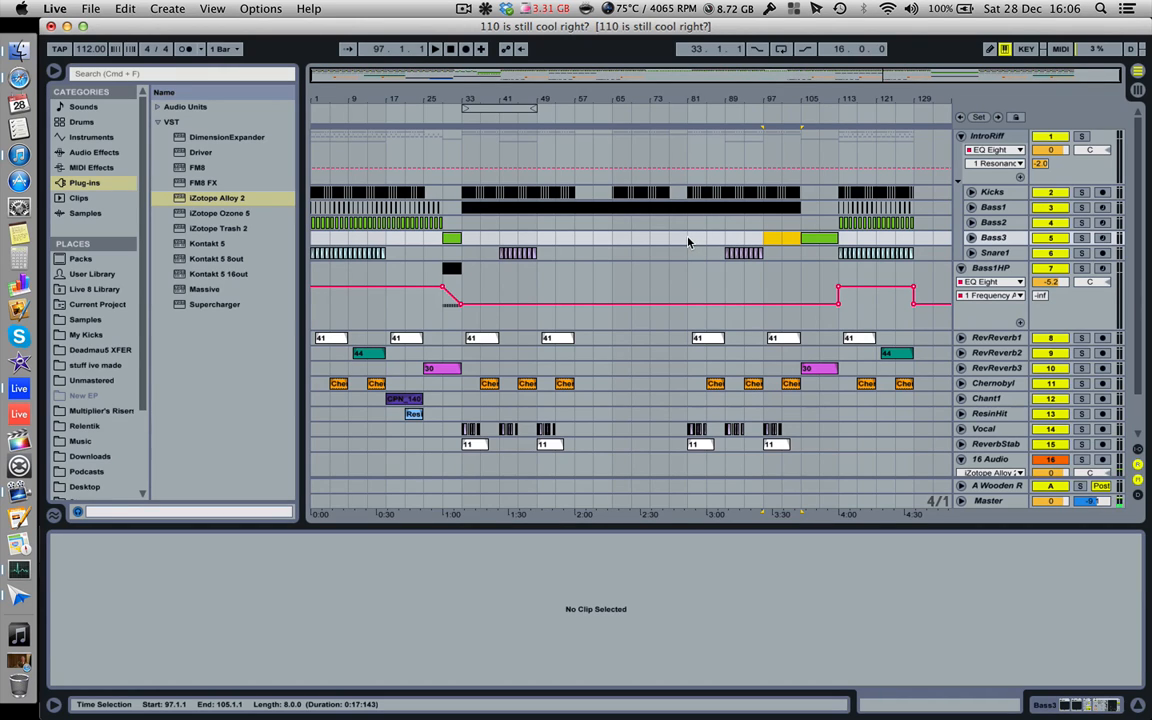
{"action": "left_click_drag", "start_coordinate": [798, 240], "coordinate": [764, 240]}
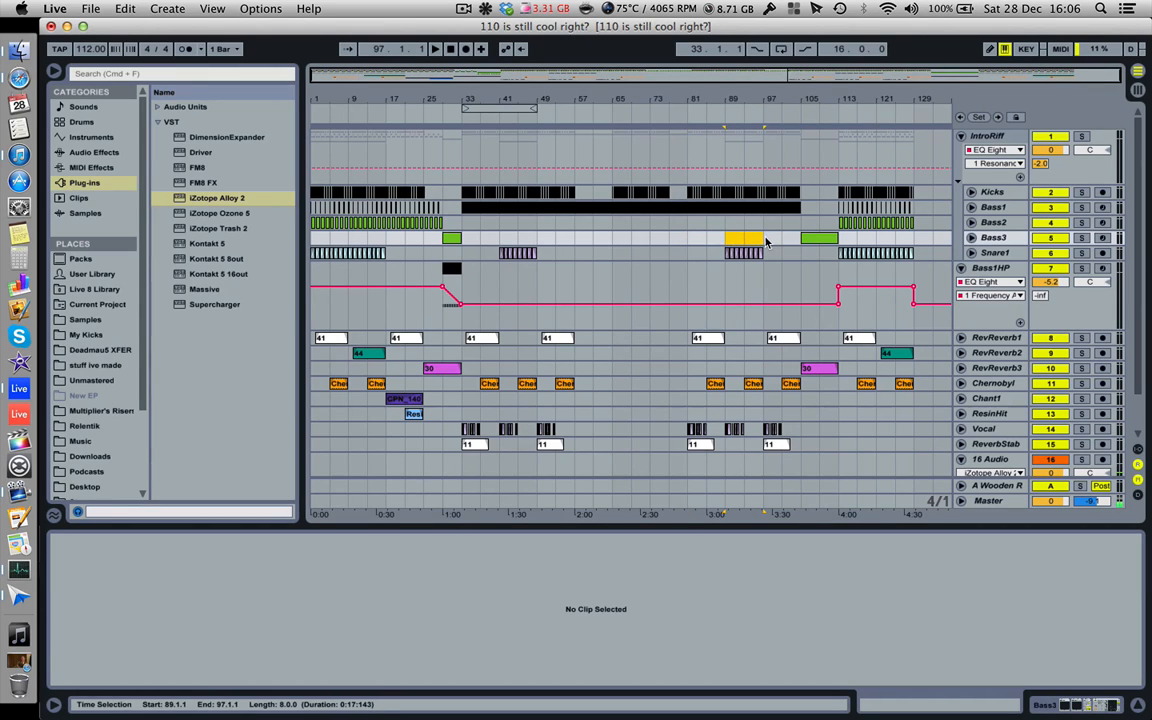
{"action": "left_click", "coordinate": [765, 241]}
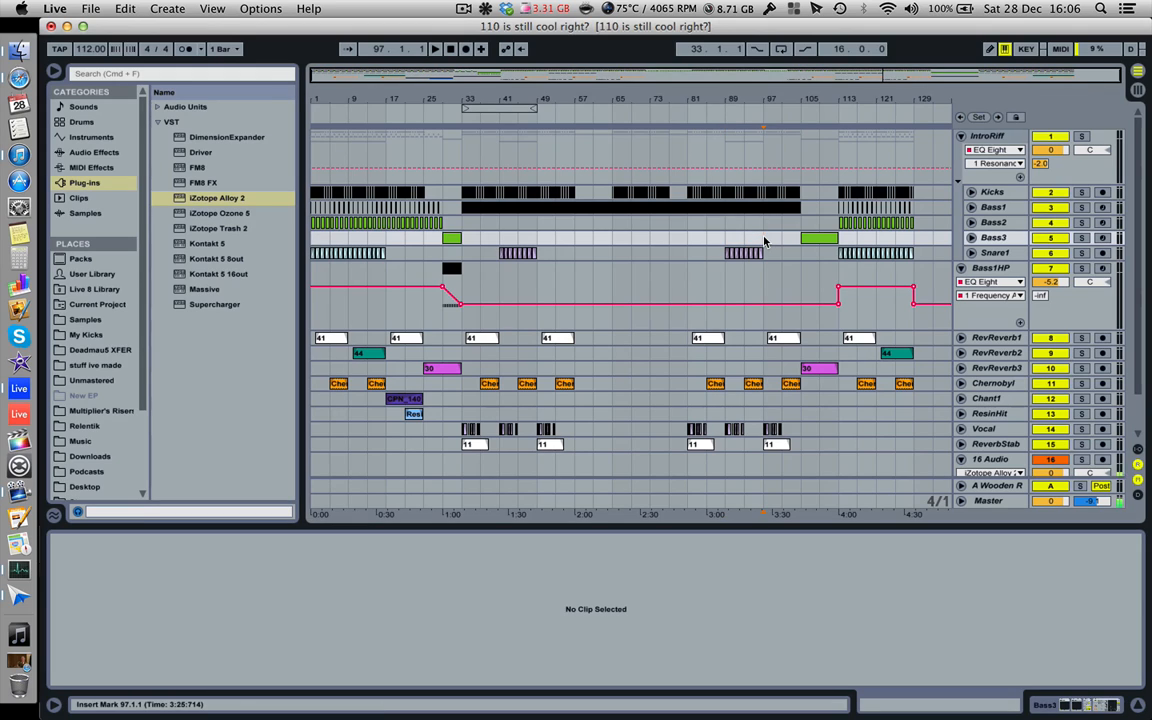
{"action": "left_click_drag", "start_coordinate": [765, 241], "coordinate": [797, 240]}
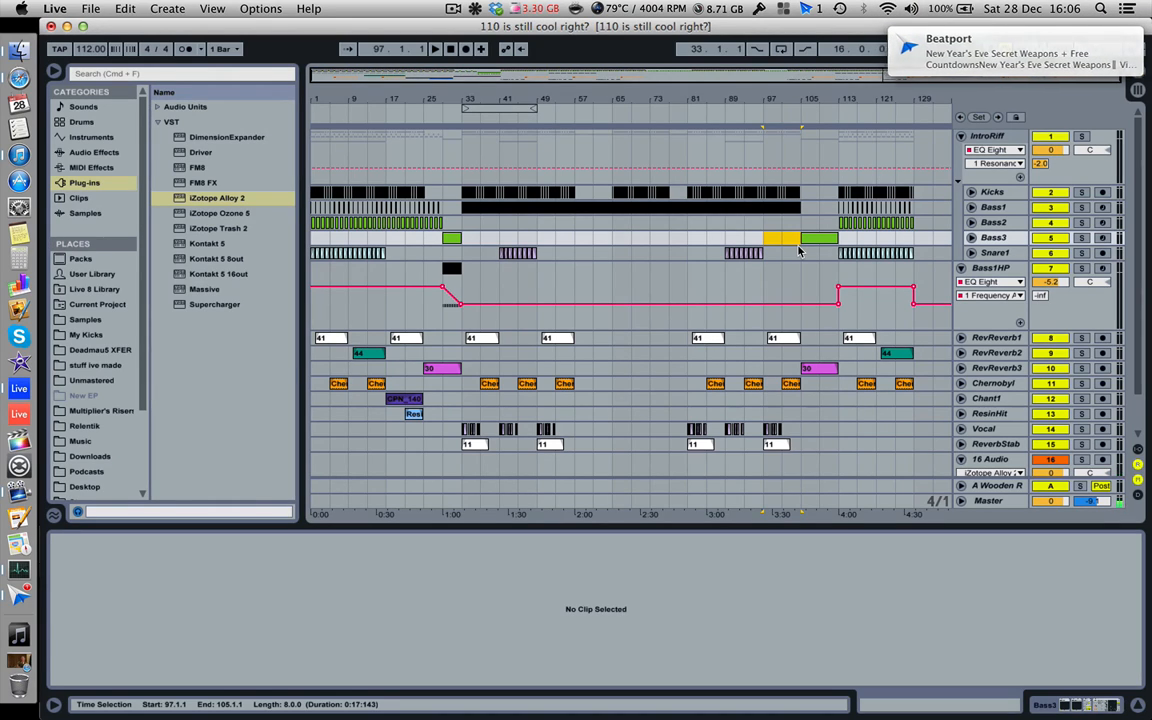
Highlight bars 105 to 114 and 29 to 33 on Snare1, and fold the Bass1HP track.
{"action": "left_click_drag", "start_coordinate": [801, 251], "coordinate": [841, 253]}
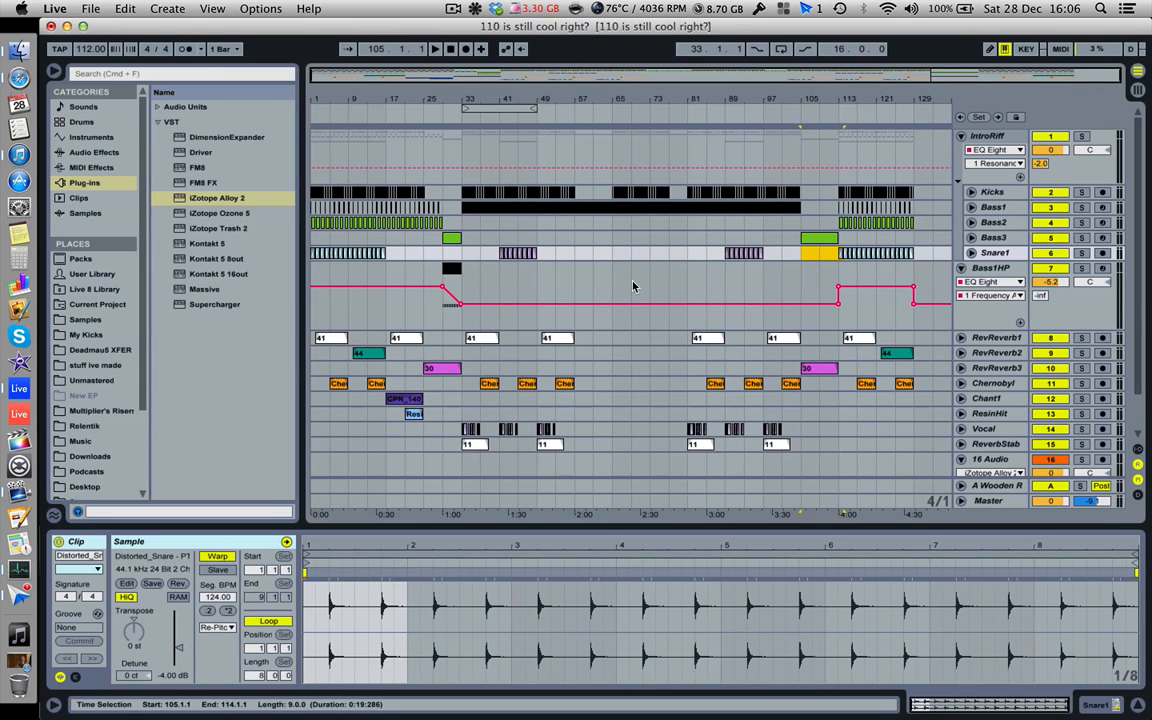
{"action": "left_click_drag", "start_coordinate": [444, 256], "coordinate": [459, 259]}
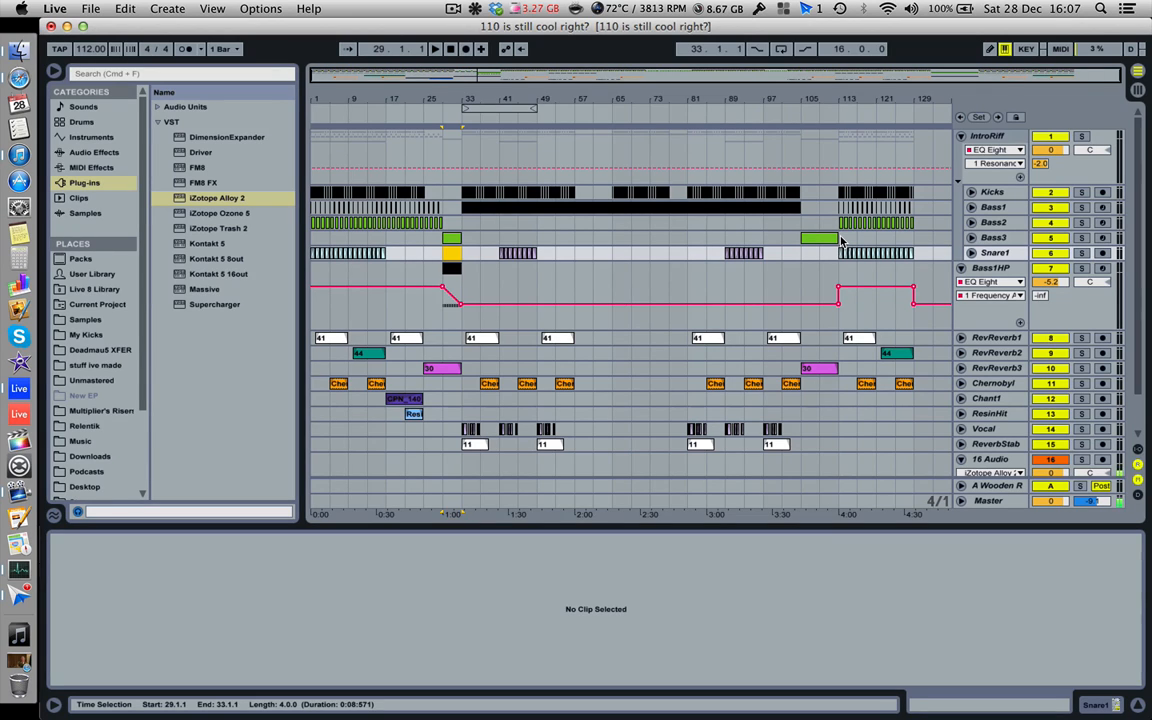
{"action": "left_click", "coordinate": [962, 270]}
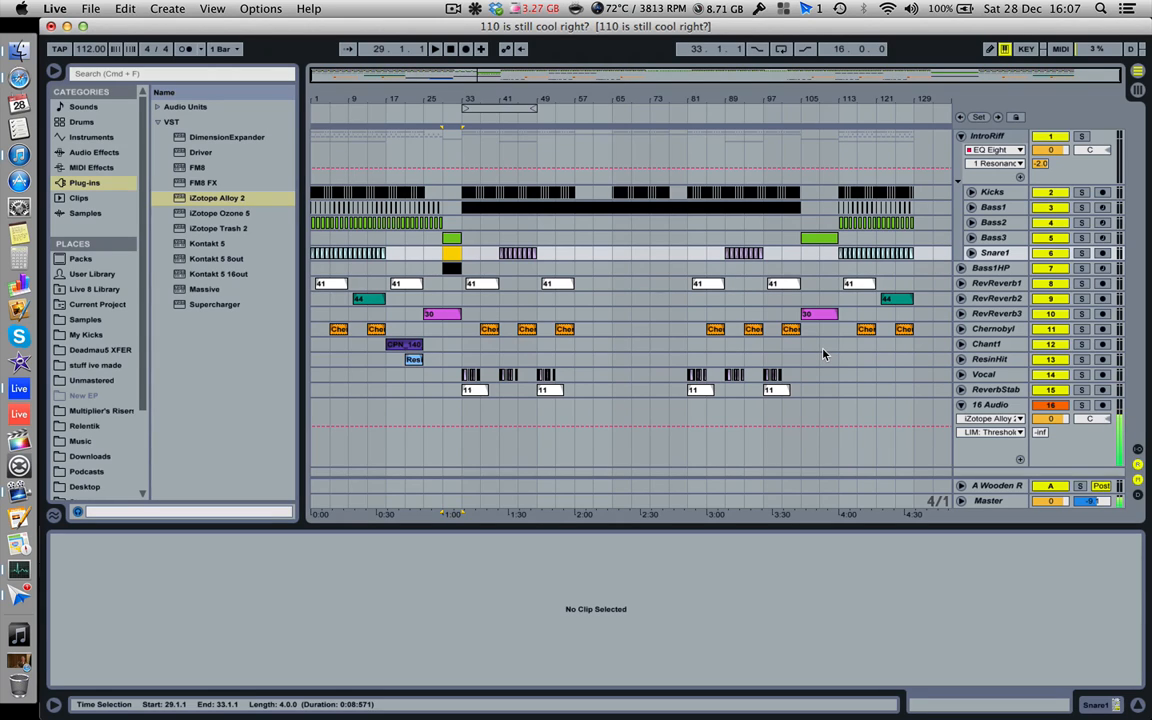
Open the Massive synth on the Bass1 track, examine its oscillators and 7 Perf performer curves, and close its window.
{"action": "left_click", "coordinate": [995, 208]}
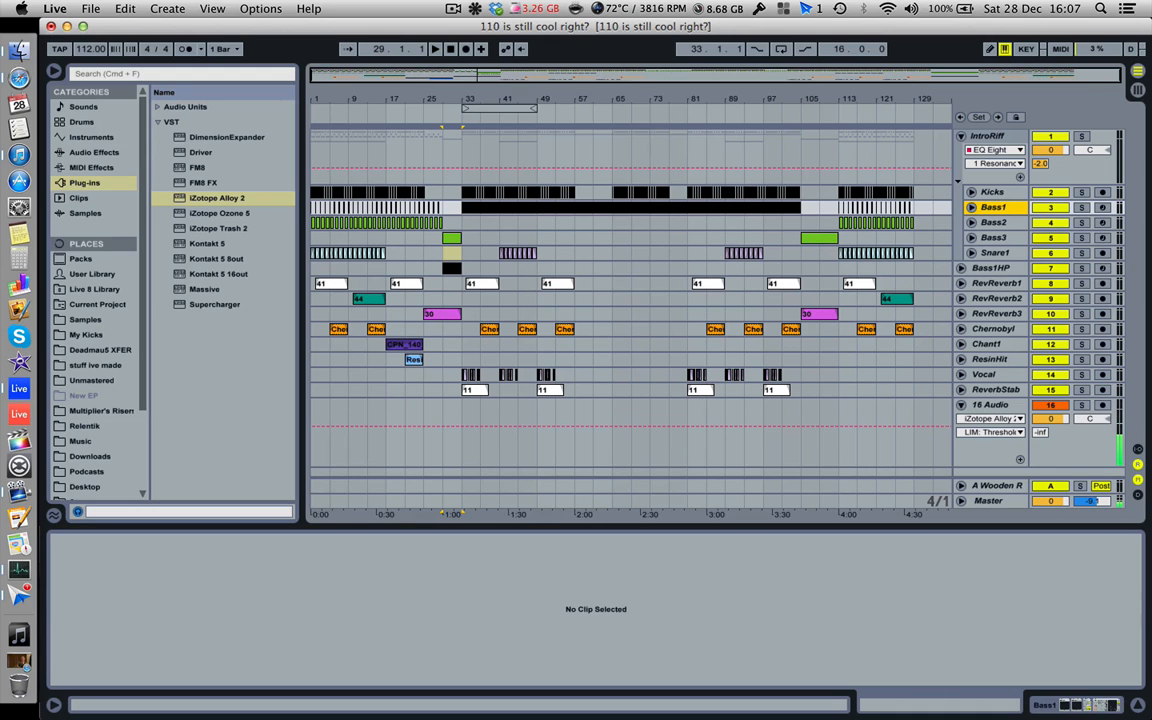
{"action": "key", "text": "alt+super+p"}
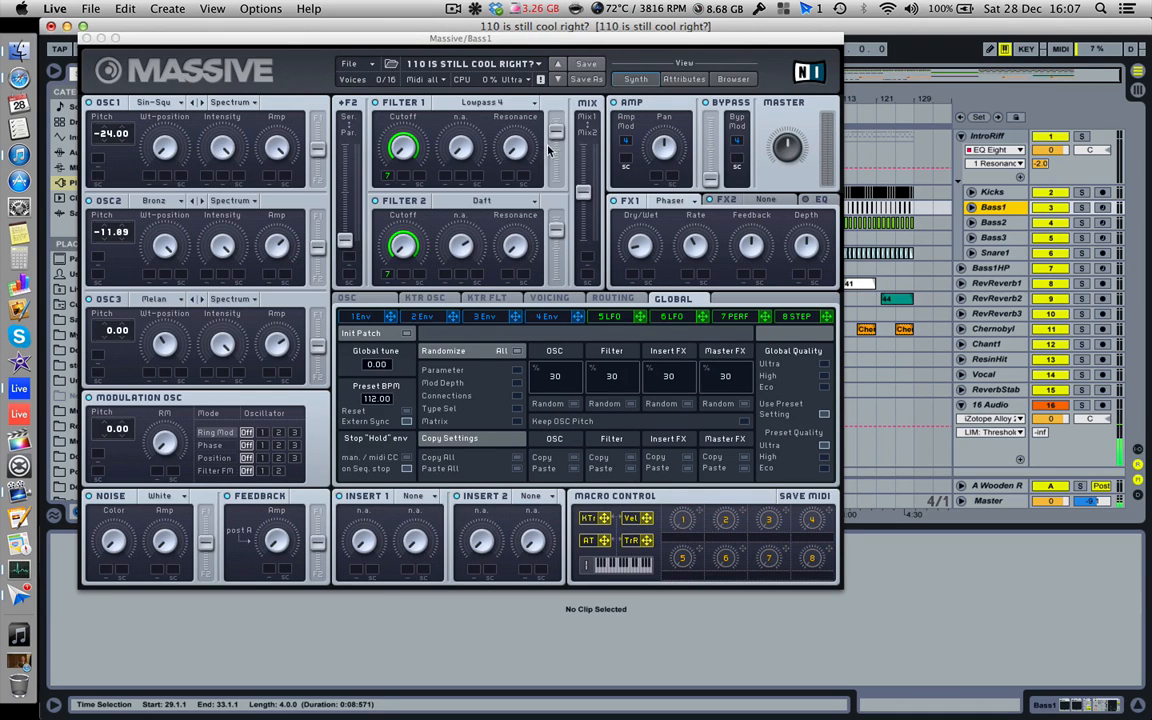
{"action": "left_click_drag", "start_coordinate": [458, 40], "coordinate": [527, 58]}
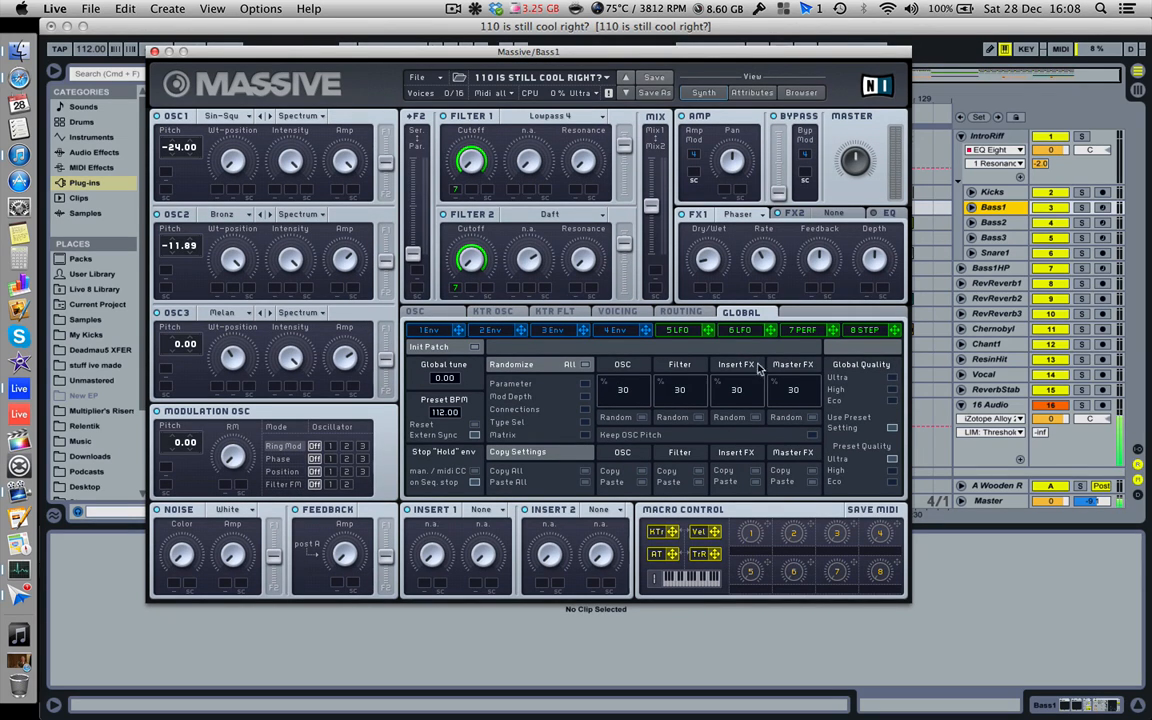
{"action": "left_click", "coordinate": [790, 330]}
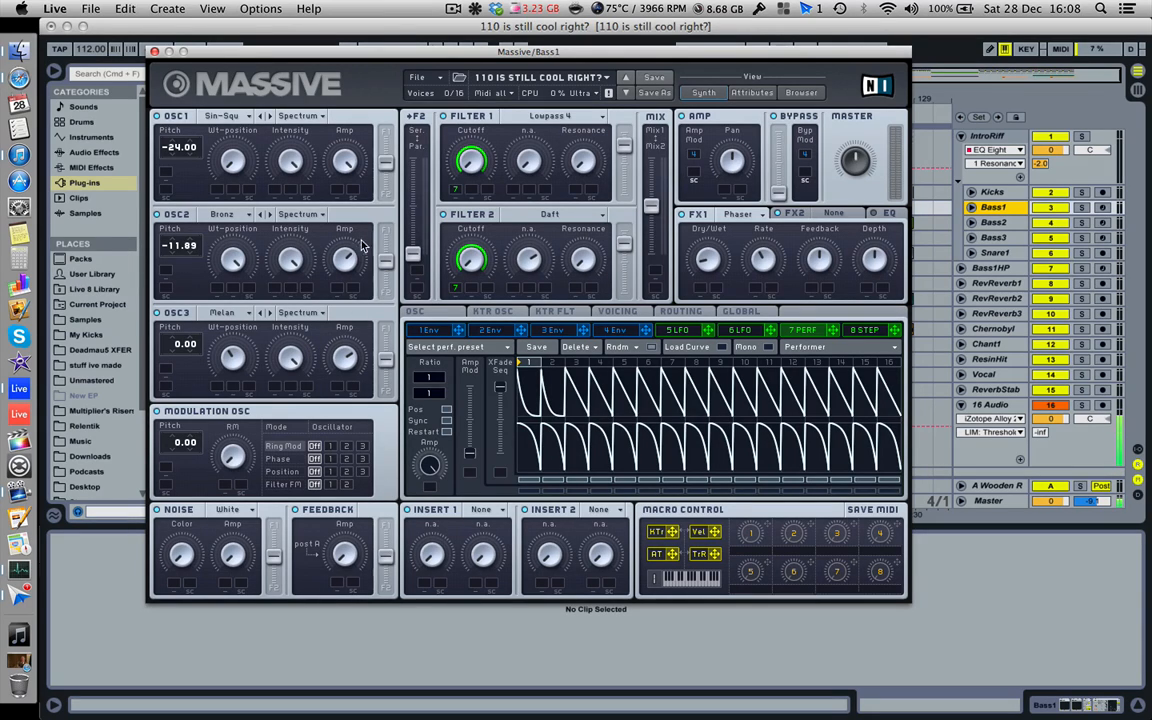
{"action": "left_click", "coordinate": [155, 52]}
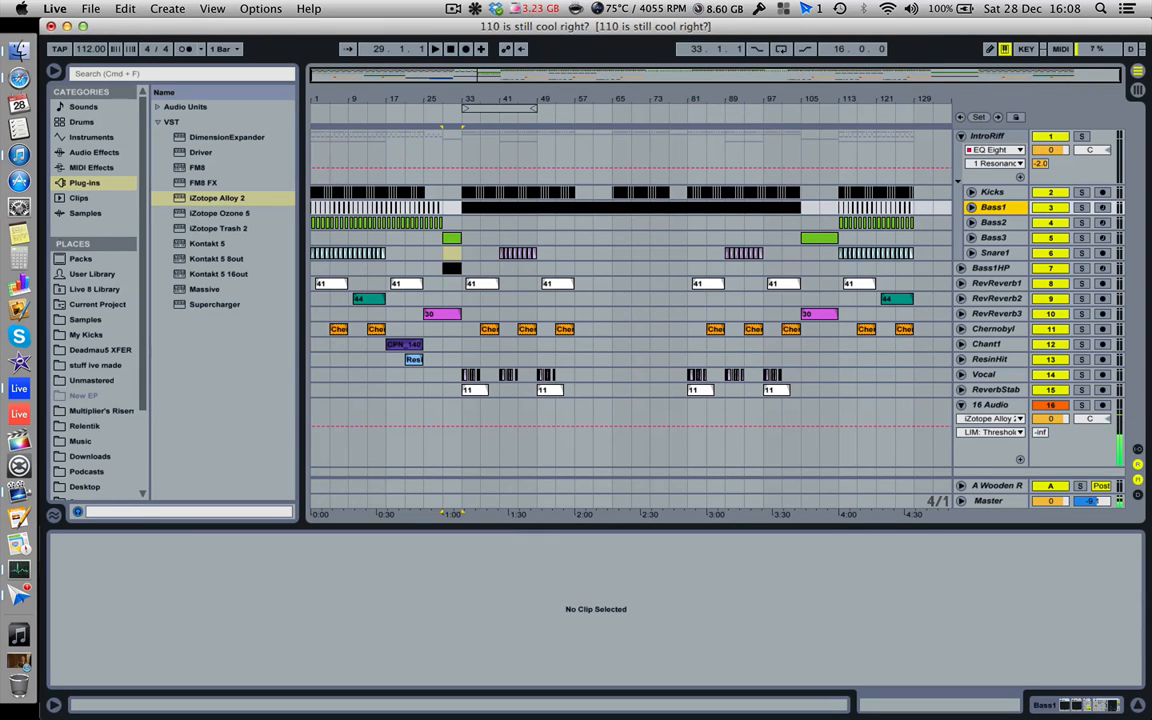
View Bass1's iZotope Trash 2 Convolve settings with the preset manager dismissed, and close the plug-in window.
{"action": "key", "text": "super+alt+p"}
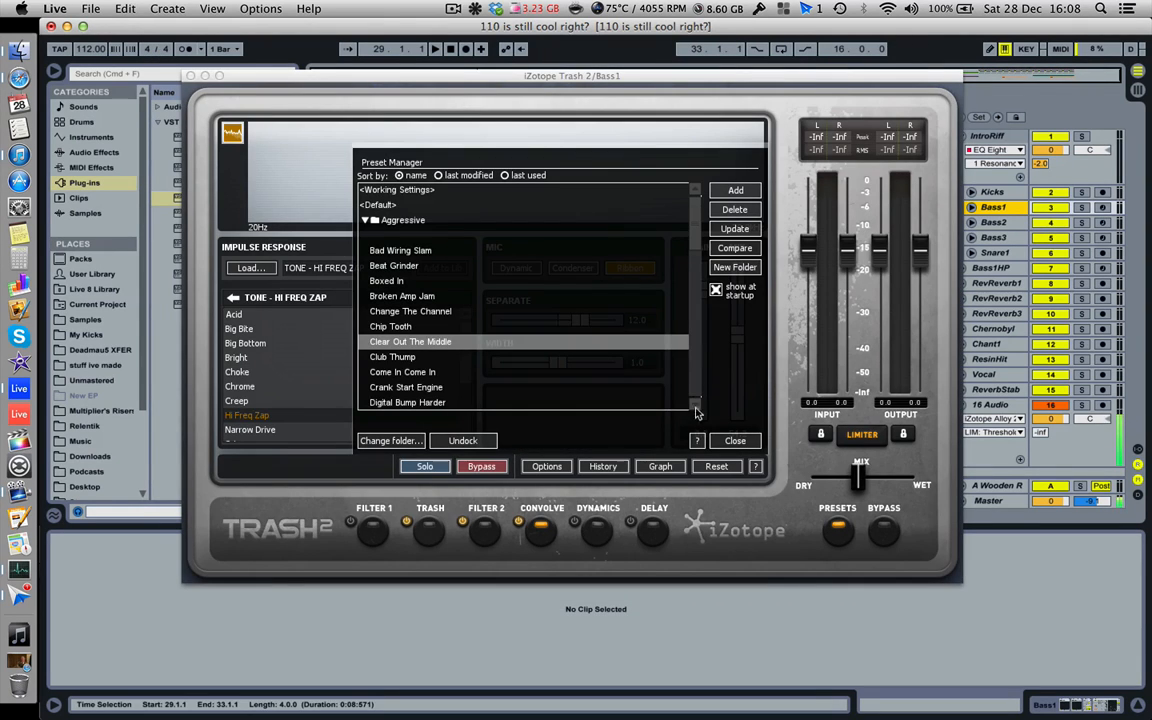
{"action": "left_click", "coordinate": [734, 441]}
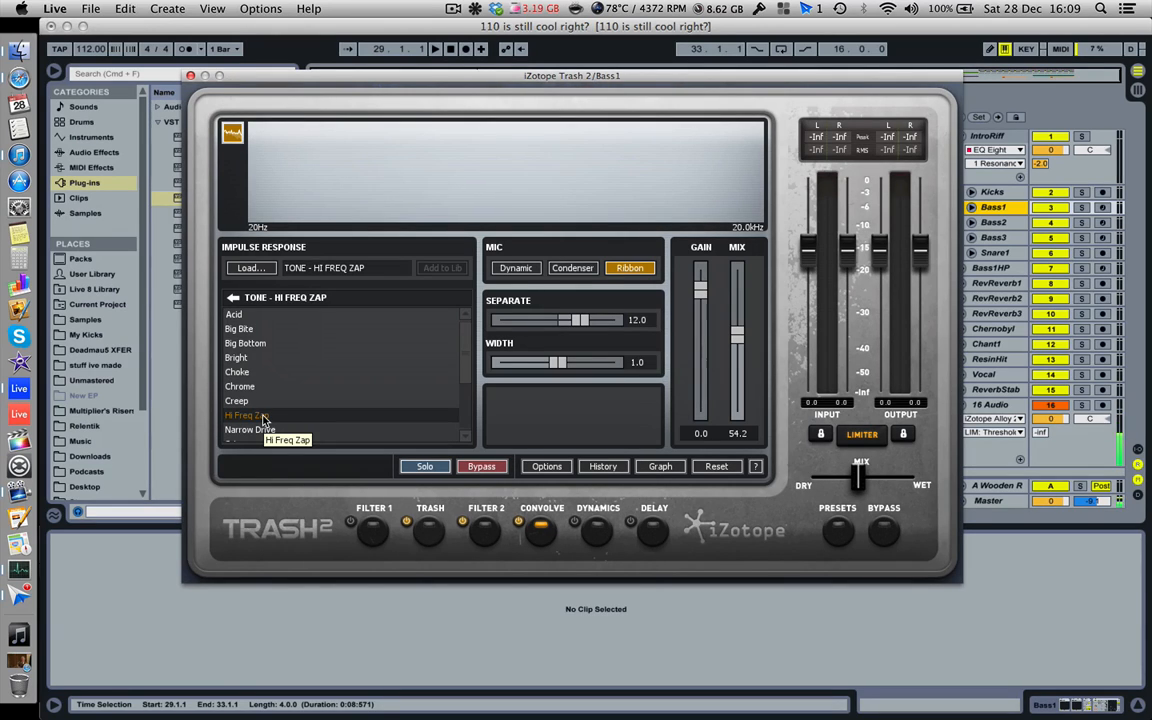
{"action": "left_click", "coordinate": [191, 77]}
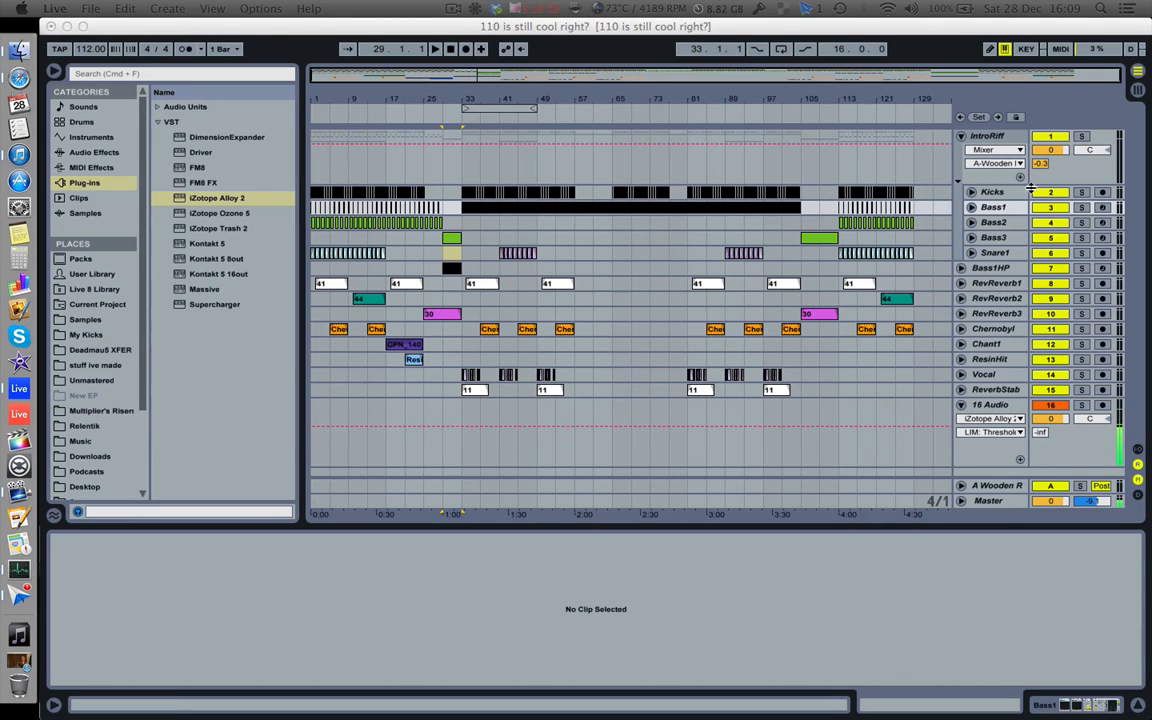
Inspect the Wooden Room reverb settings on return track A, and hide the device view.
{"action": "left_click", "coordinate": [988, 487]}
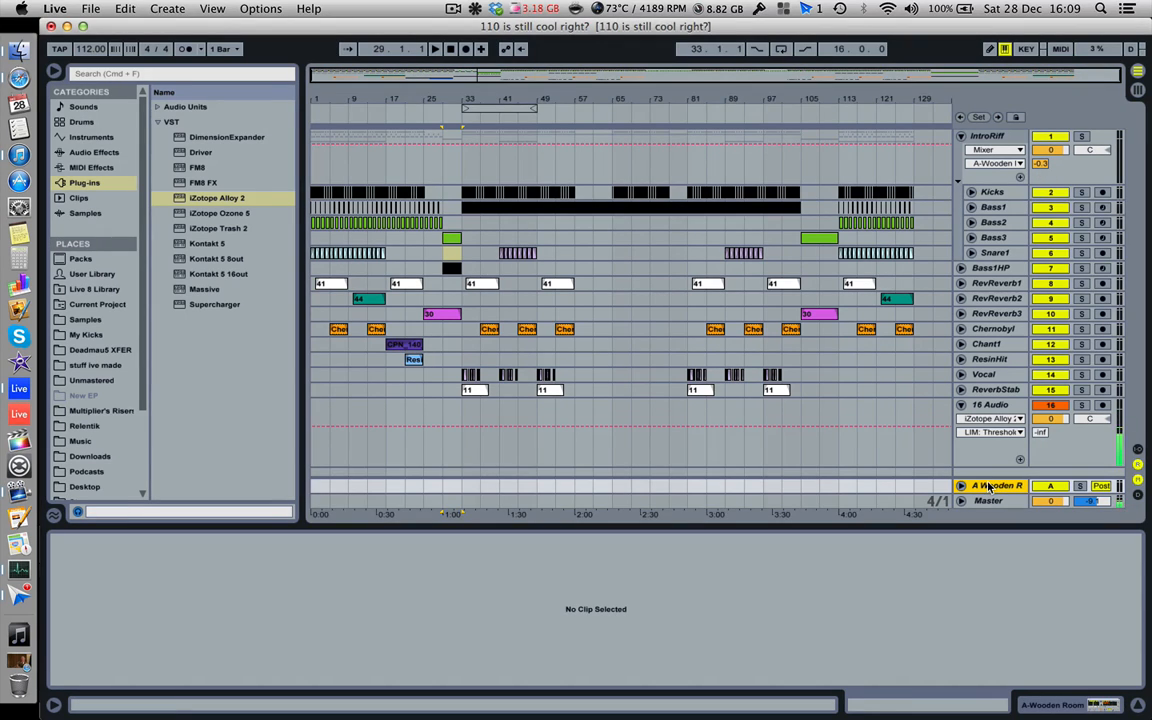
{"action": "left_click", "coordinate": [1052, 706]}
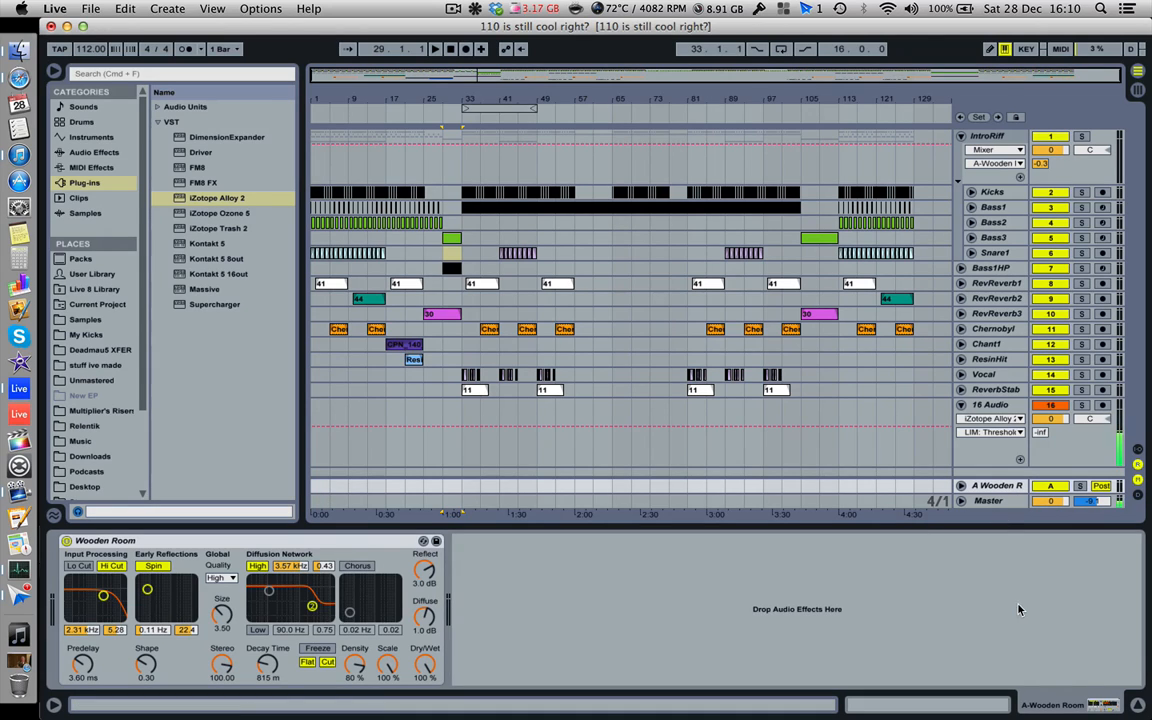
{"action": "key", "text": "super+alt+l"}
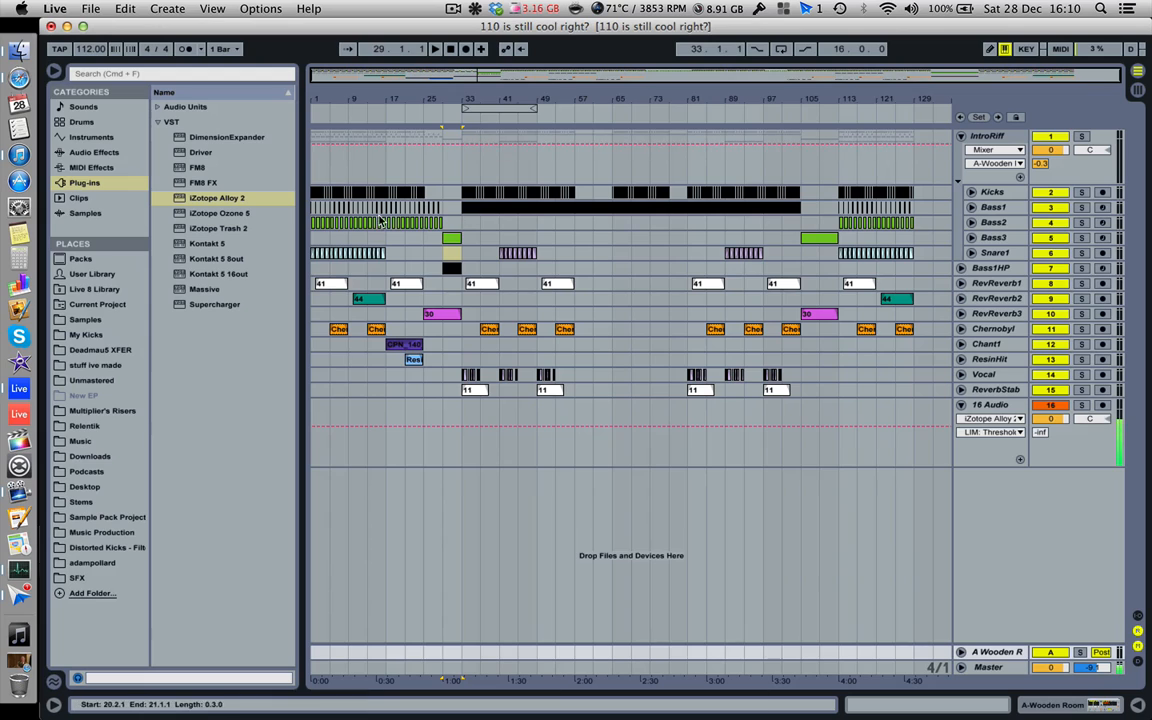
Play the track from bar 17 while switching the Wooden Room return off and on to compare the sound with and without reverb.
{"action": "left_click", "coordinate": [320, 230]}
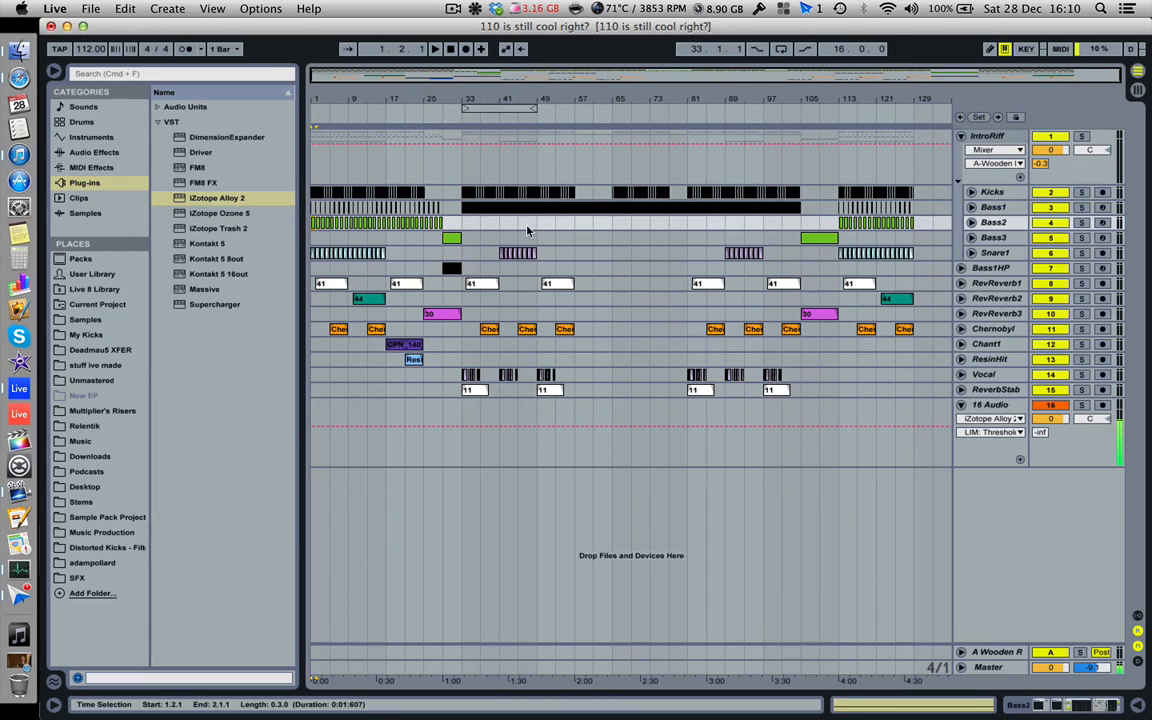
{"action": "left_click", "coordinate": [385, 233]}
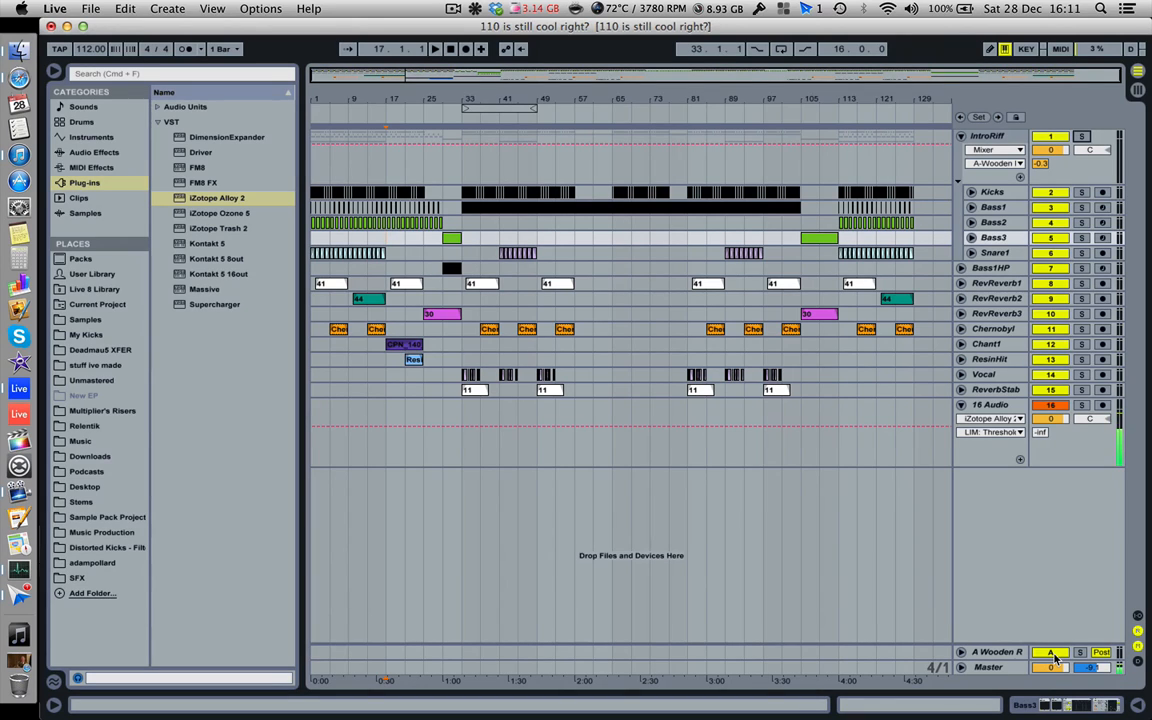
{"action": "key", "text": "space"}
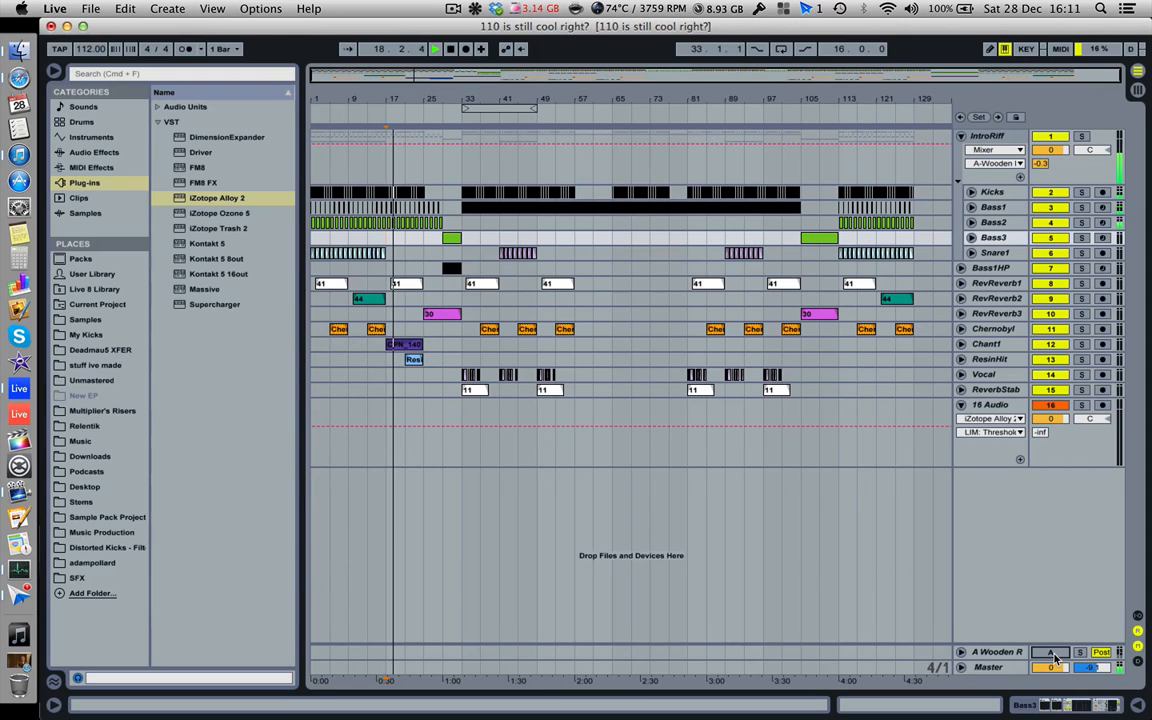
{"action": "left_click", "coordinate": [1050, 652]}
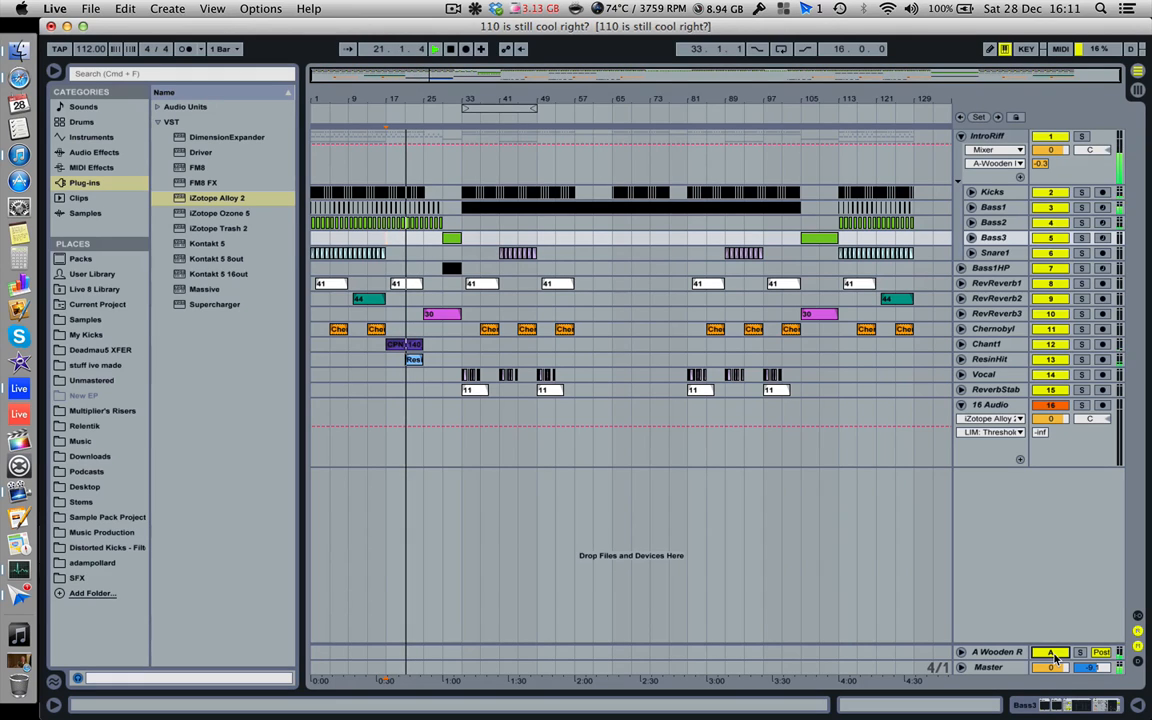
{"action": "left_click", "coordinate": [1053, 655]}
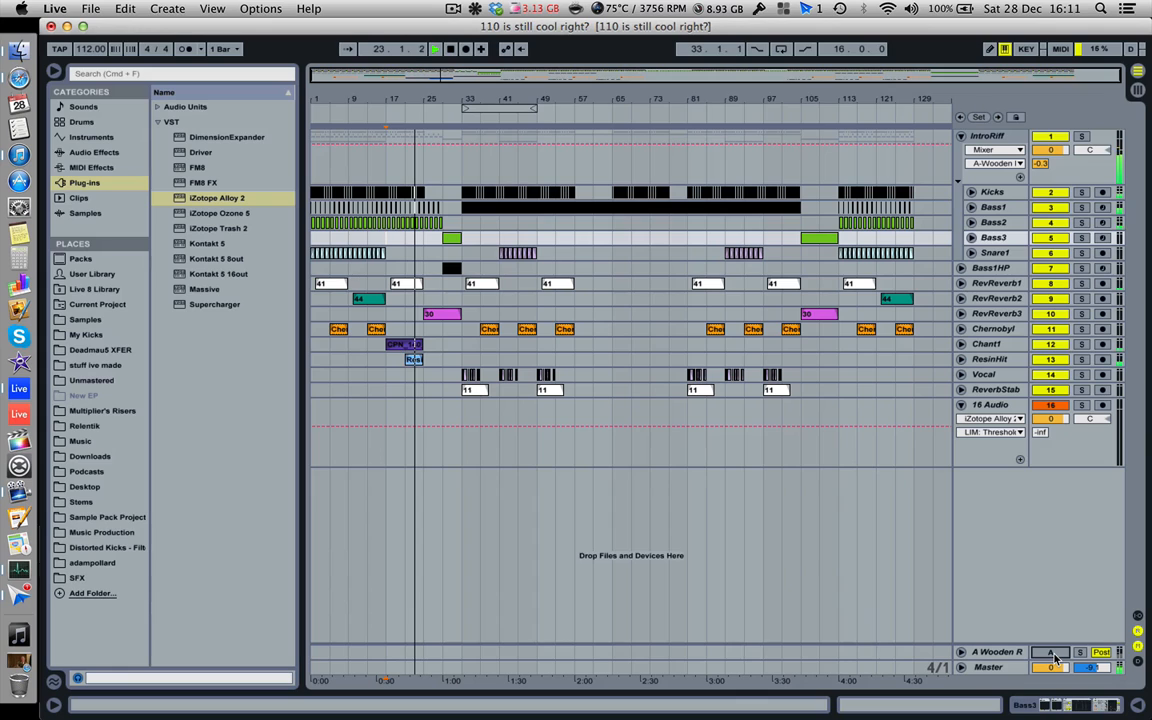
{"action": "left_click", "coordinate": [1053, 655]}
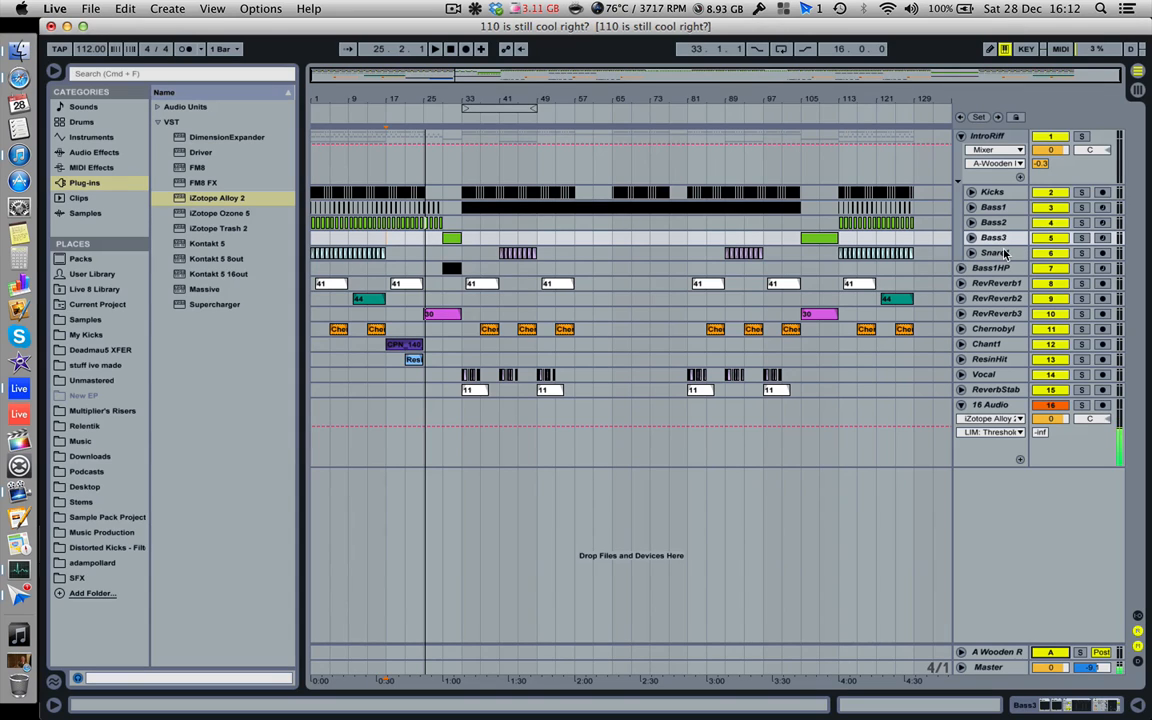
Unfold RevReverb1, RevReverb2 and RevReverb3 to examine their reversed reverb waveforms, and fold all three tracks.
{"action": "left_click", "coordinate": [961, 283]}
{"action": "left_click", "coordinate": [961, 353]}
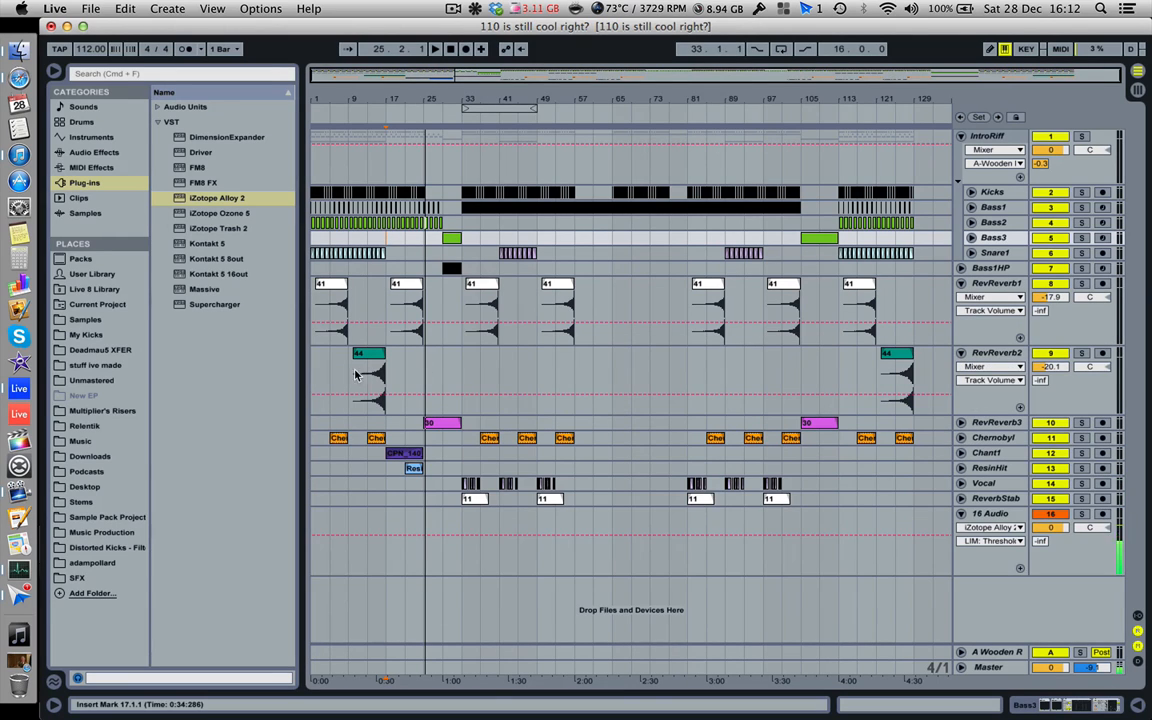
{"action": "left_click", "coordinate": [960, 423]}
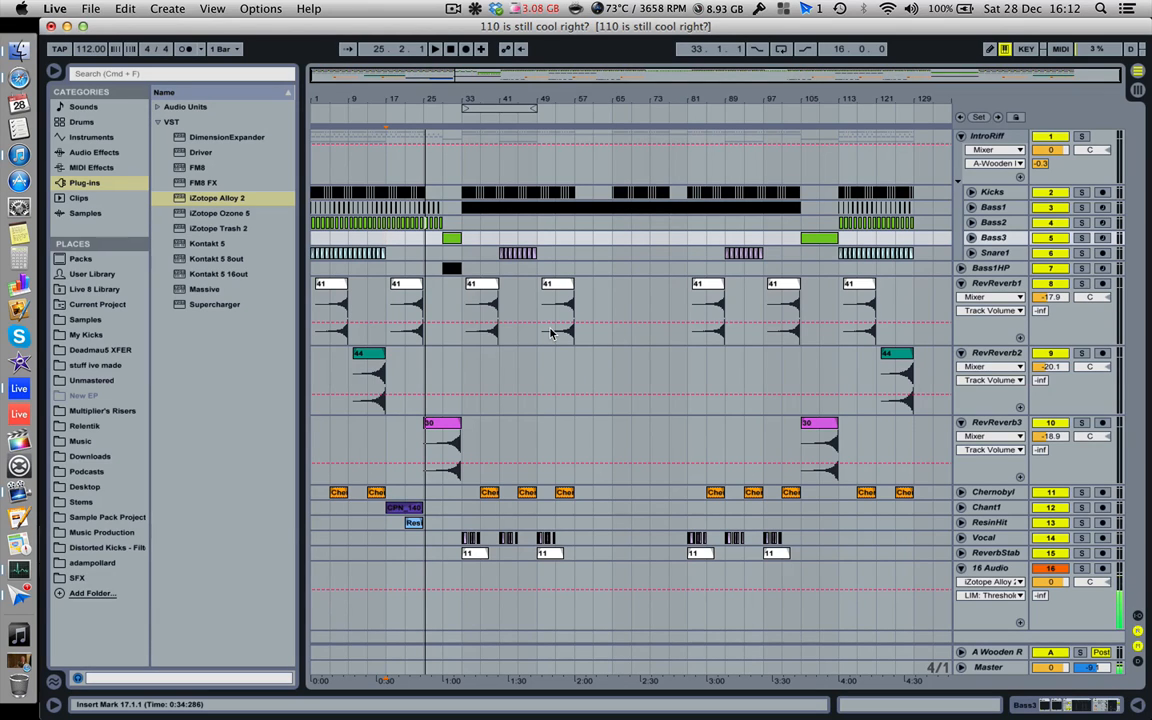
{"action": "left_click", "coordinate": [961, 283]}
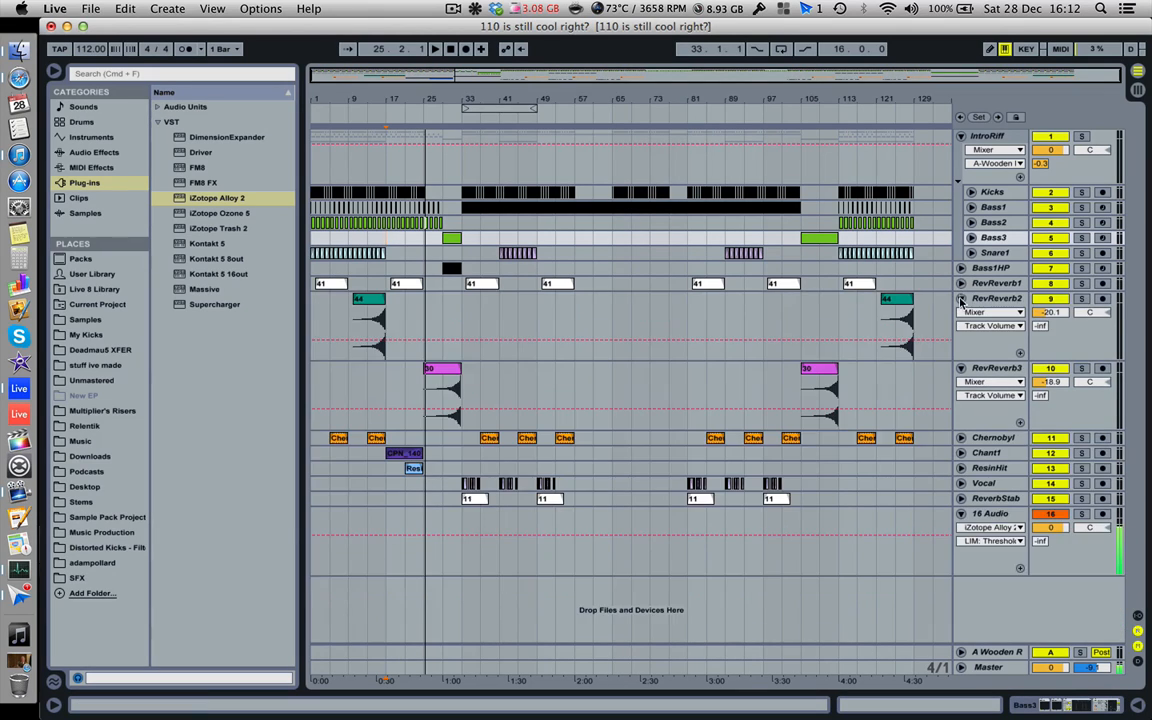
{"action": "left_click", "coordinate": [961, 298]}
{"action": "left_click", "coordinate": [961, 314]}
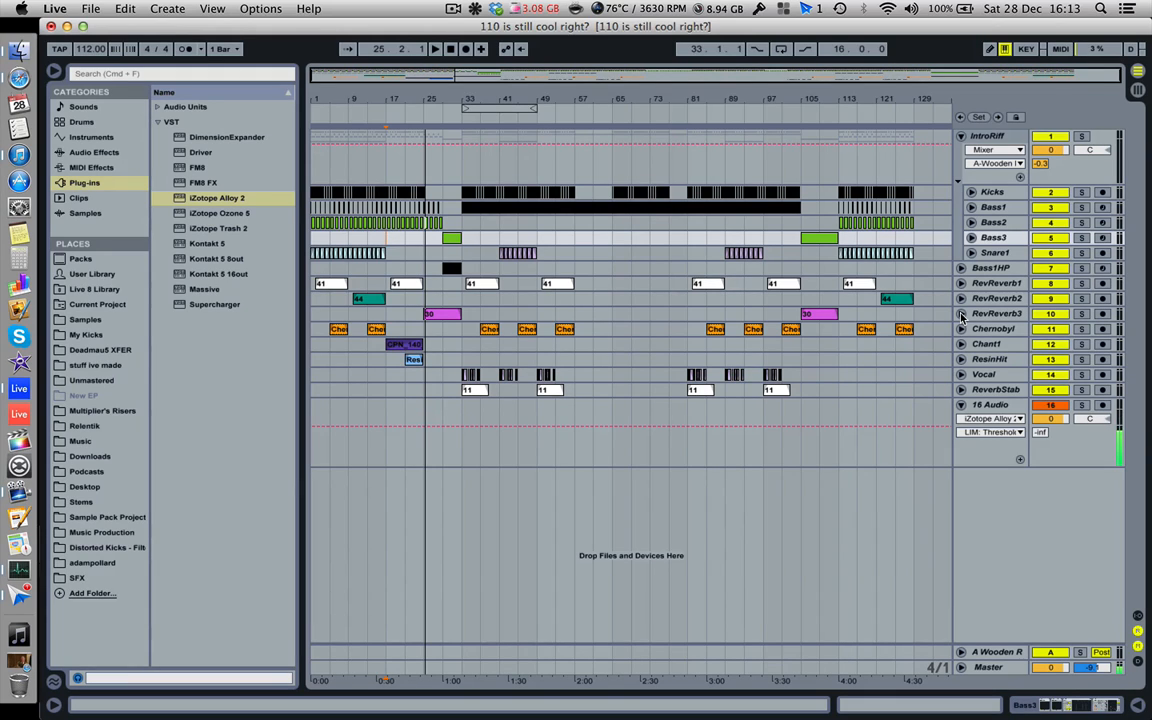
Unfold the Kicks track, examine its individual kick clips up close around bars 20 to 22, and fold the track.
{"action": "left_click", "coordinate": [972, 192]}
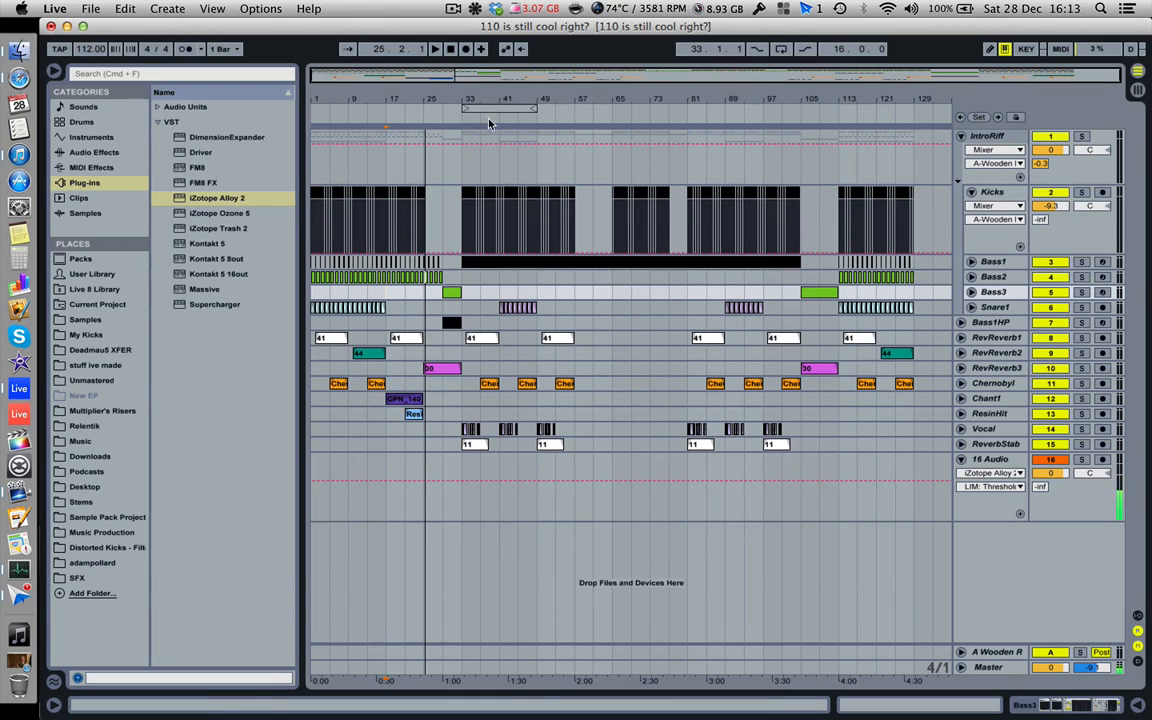
{"action": "left_click_drag", "start_coordinate": [402, 98], "coordinate": [440, 240]}
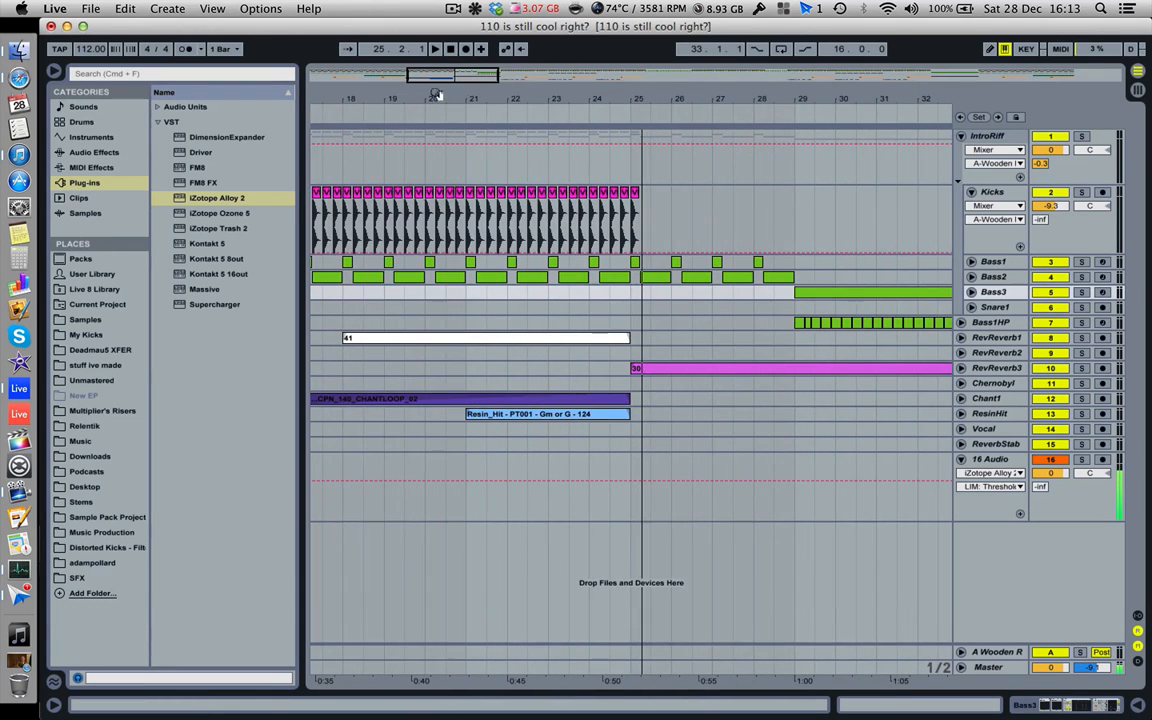
{"action": "left_click_drag", "start_coordinate": [436, 94], "coordinate": [440, 180]}
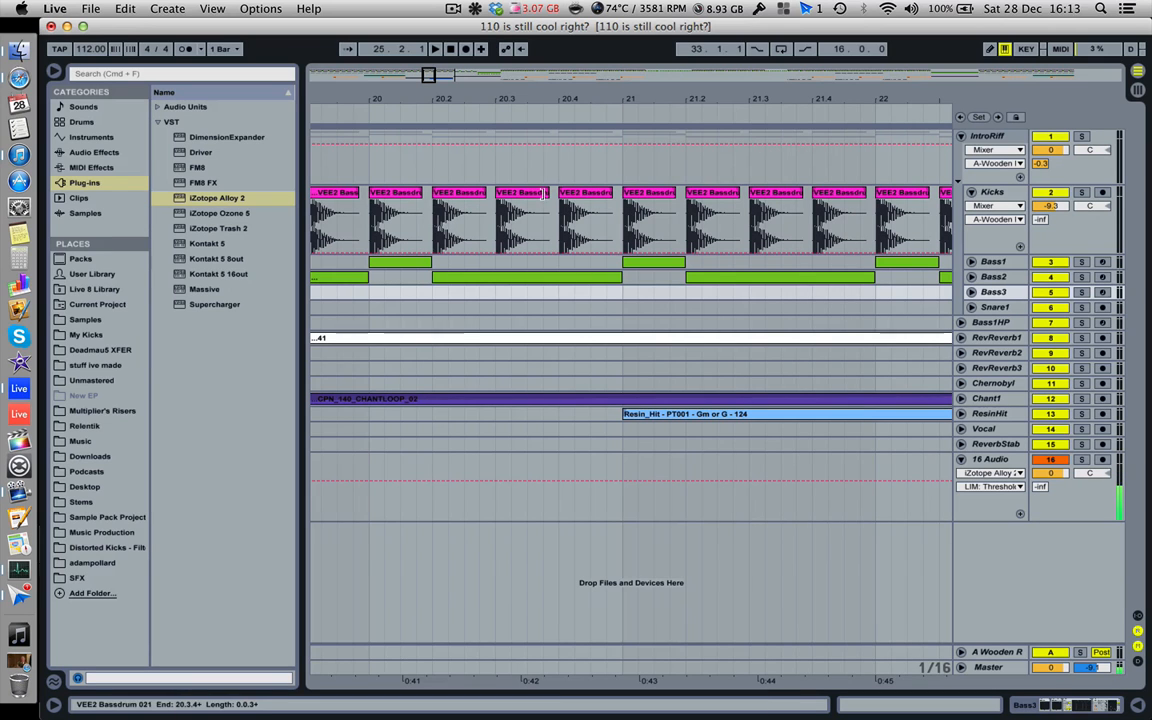
{"action": "left_click_drag", "start_coordinate": [532, 98], "coordinate": [440, 90]}
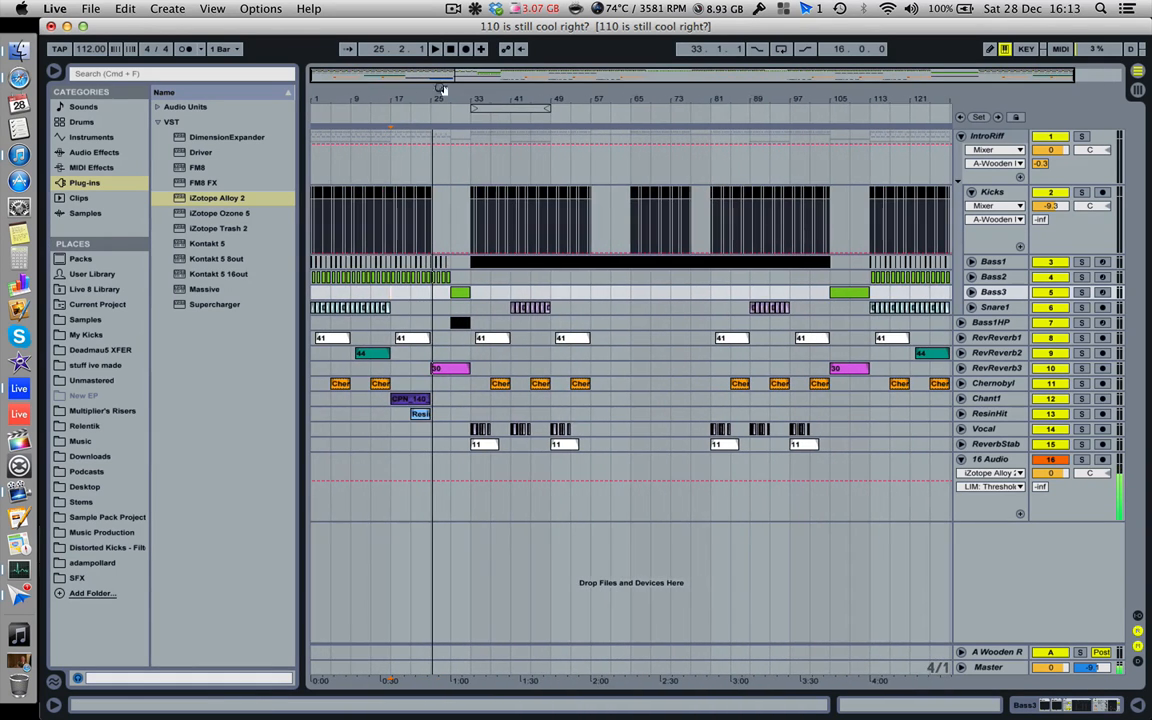
{"action": "left_click", "coordinate": [971, 191]}
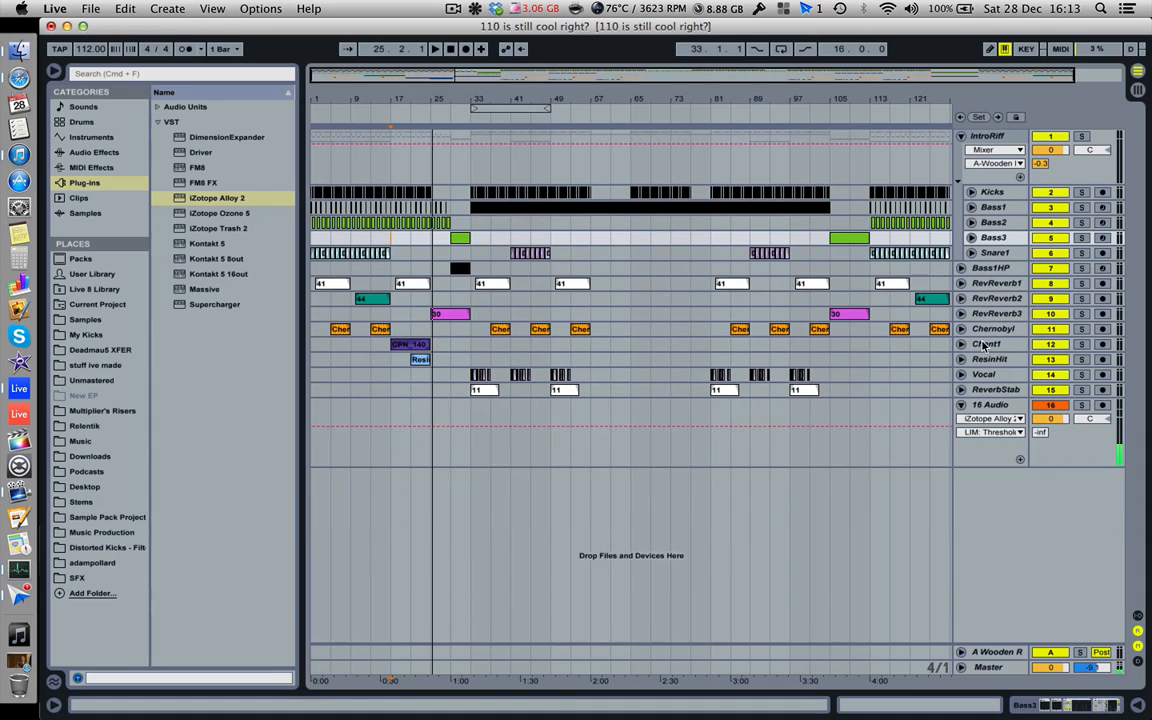
Unfold the Chernobyl track, examine its Chernobyl_128bpm clip up close around bars 13 to 16, and fold the track.
{"action": "left_click", "coordinate": [963, 330]}
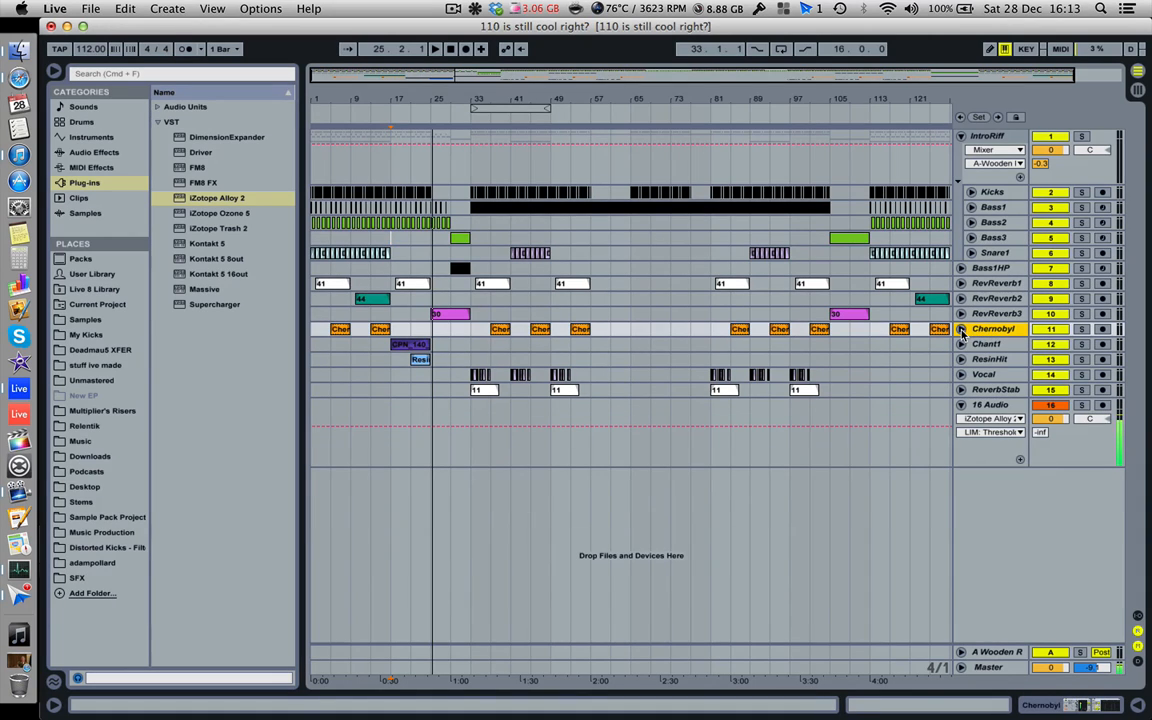
{"action": "left_click", "coordinate": [961, 329]}
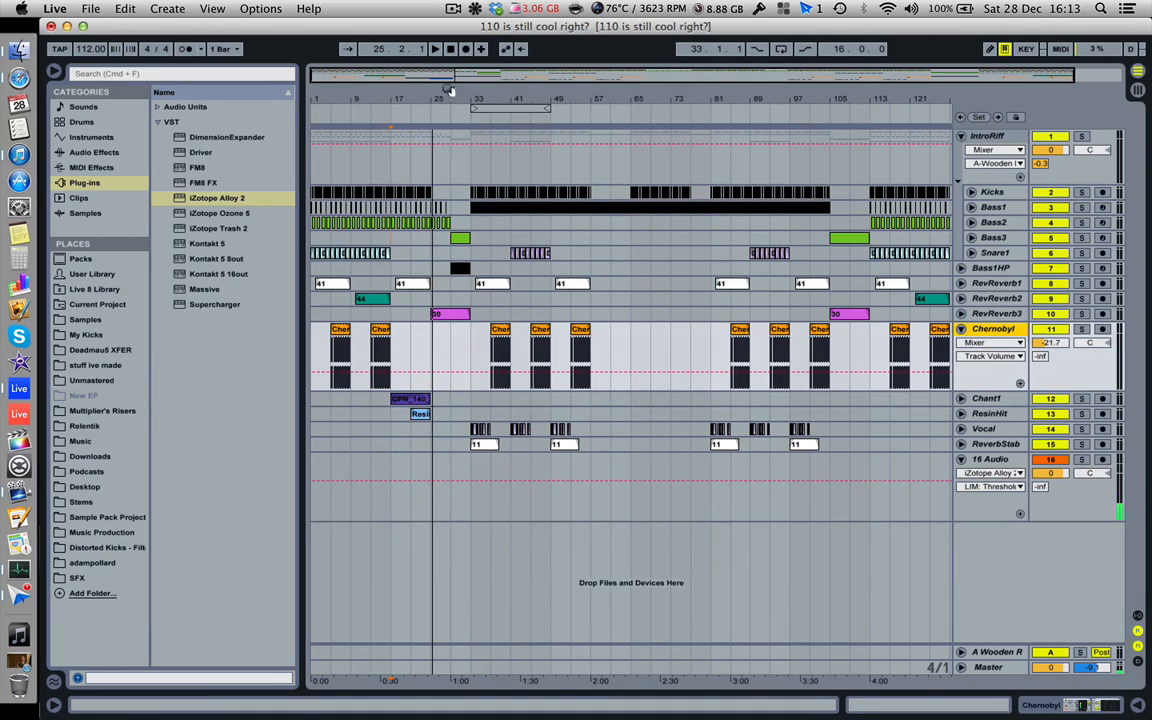
{"action": "left_click_drag", "start_coordinate": [331, 94], "coordinate": [370, 93]}
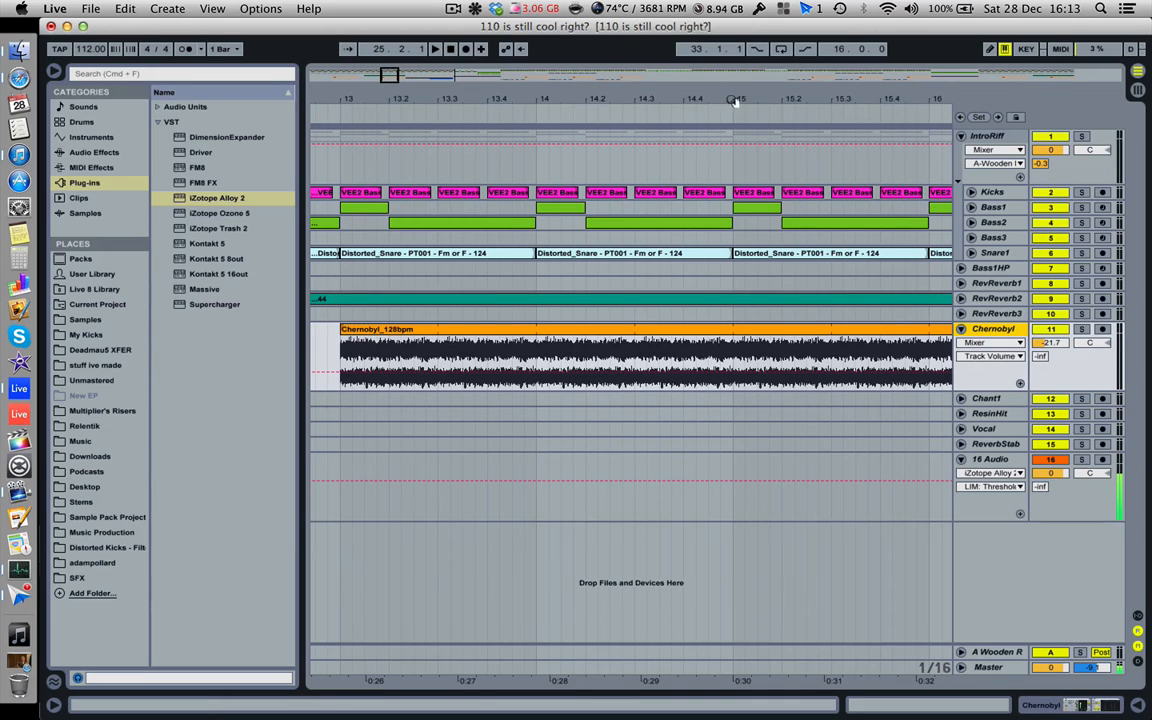
{"action": "left_click_drag", "start_coordinate": [732, 99], "coordinate": [733, 101]}
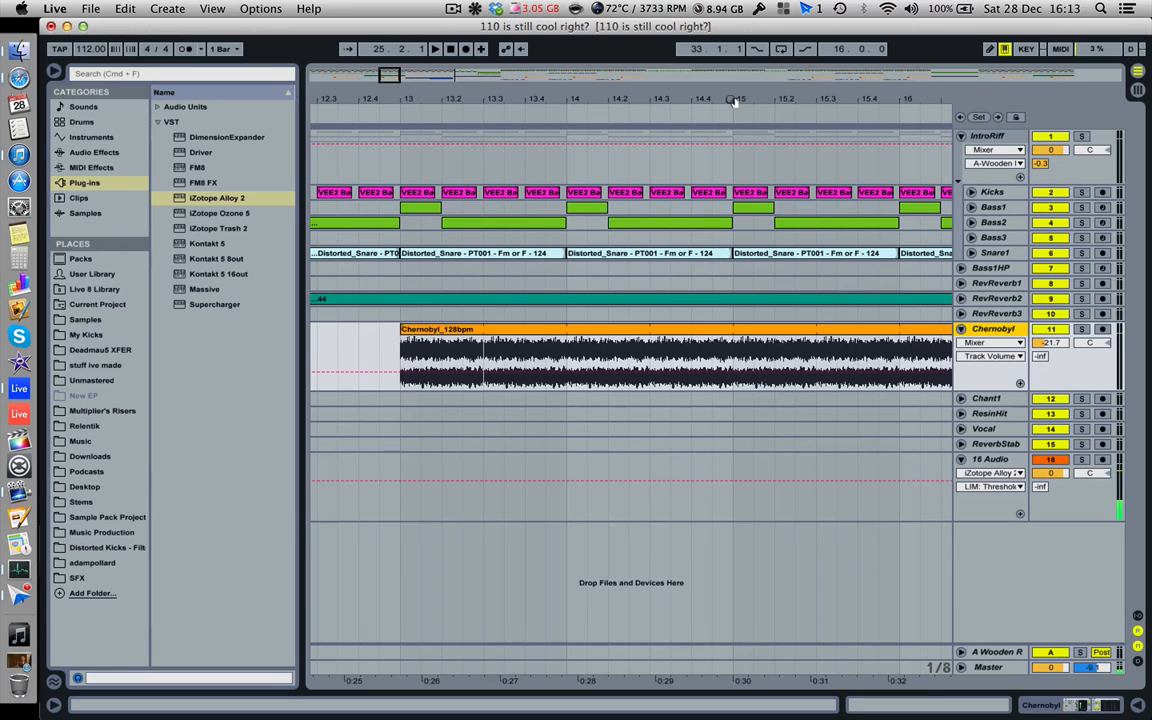
{"action": "left_click_drag", "start_coordinate": [733, 101], "coordinate": [733, 34]}
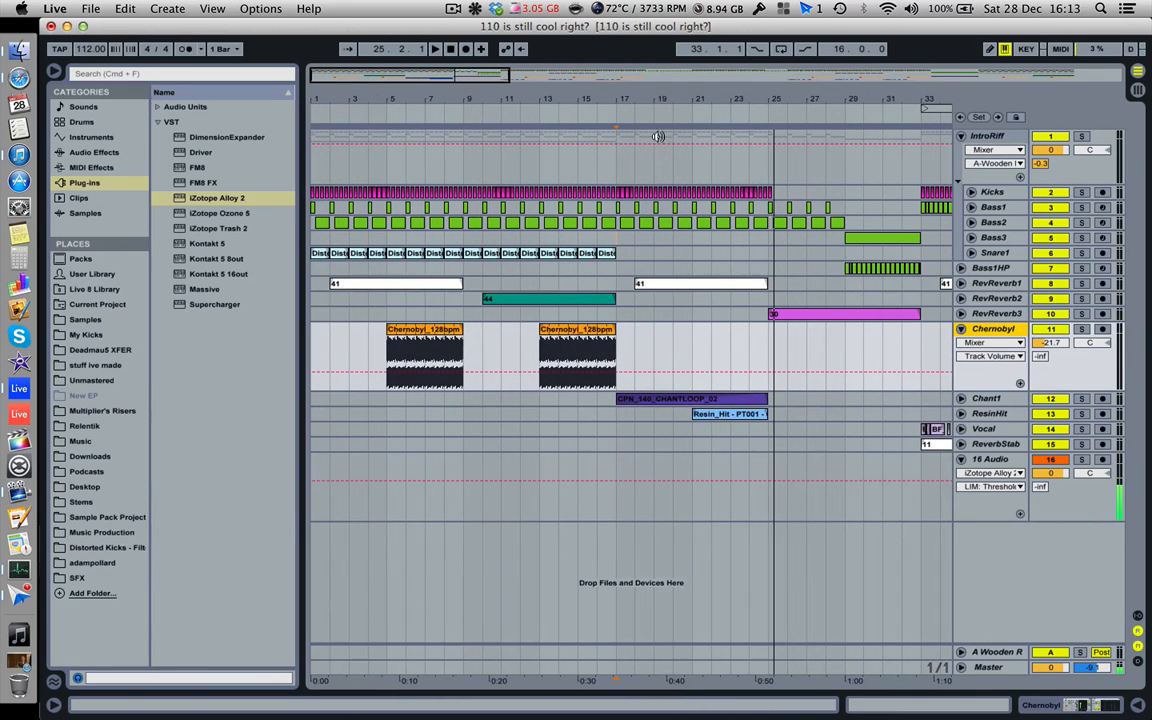
{"action": "left_click", "coordinate": [962, 333]}
{"action": "key", "text": "minus"}
{"action": "key", "text": "minus"}
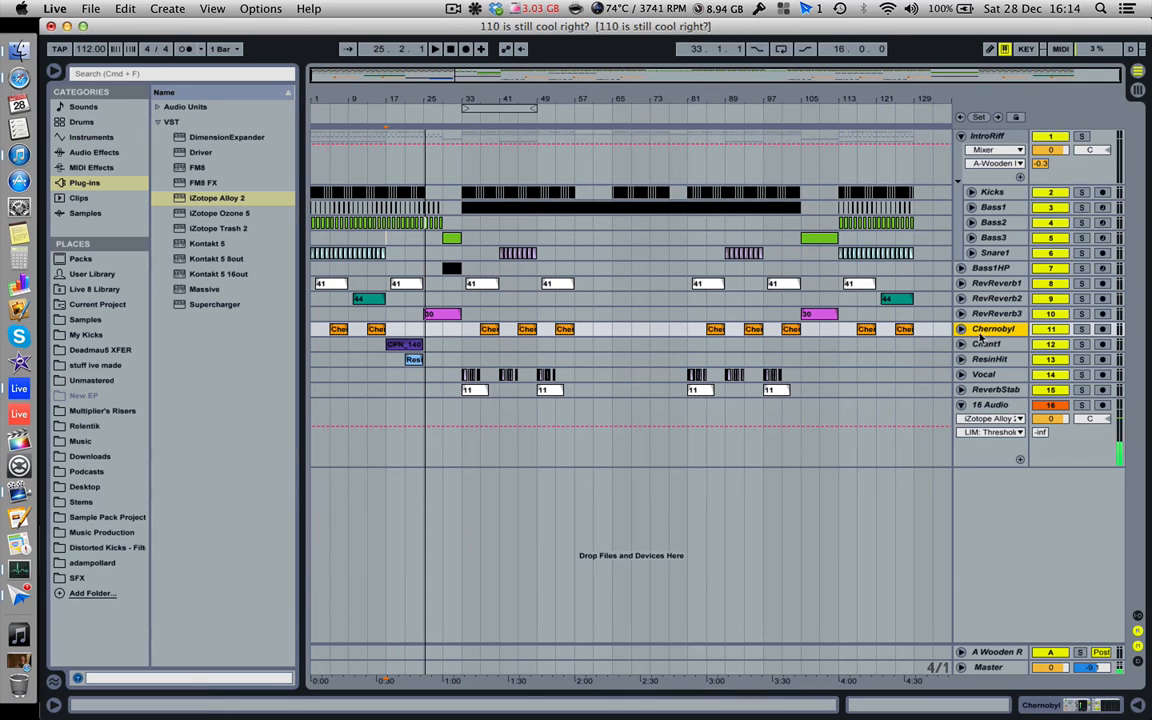
Unfold the ResinHit track and examine the Resin_Hit clip's waveform up close between bars 21 and 25.
{"action": "left_click", "coordinate": [961, 360]}
{"action": "left_click_drag", "start_coordinate": [408, 98], "coordinate": [446, 418]}
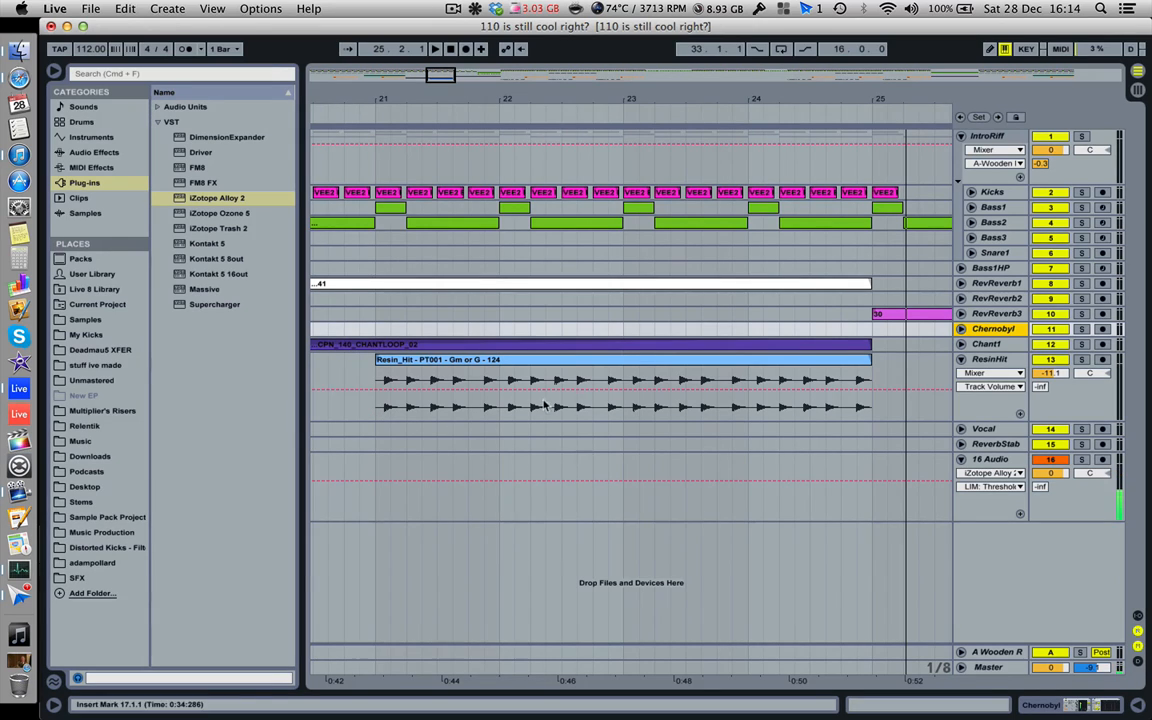
{"action": "left_click_drag", "start_coordinate": [703, 93], "coordinate": [545, 30]}
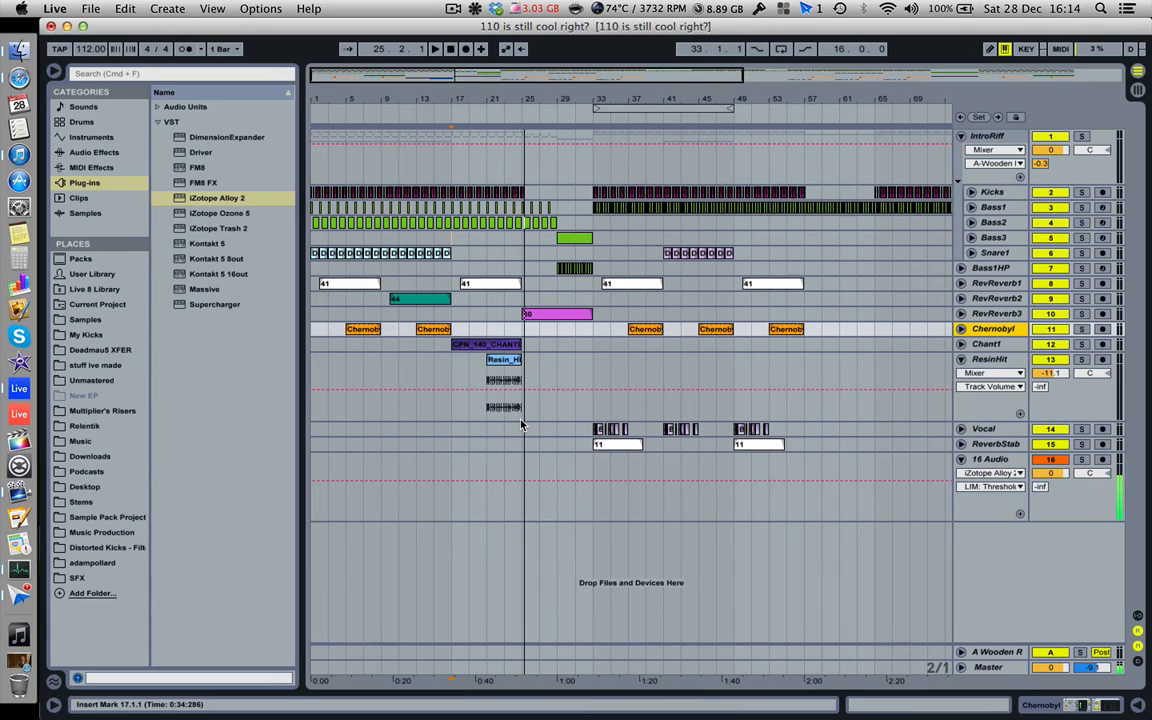
{"action": "left_click_drag", "start_coordinate": [520, 93], "coordinate": [433, 58]}
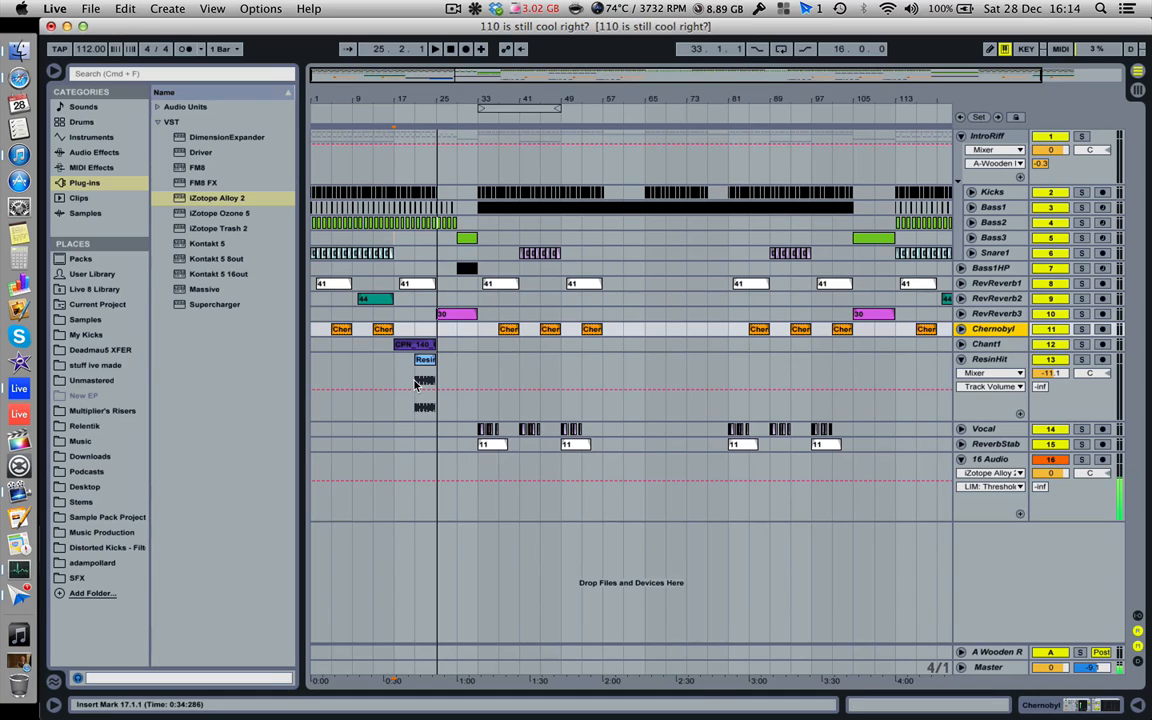
Highlight bars 21 to 25, 9 to 17 and 17 to 25 on the ResinHit track to compare the intro sections, and fold it.
{"action": "left_click_drag", "start_coordinate": [416, 385], "coordinate": [433, 386]}
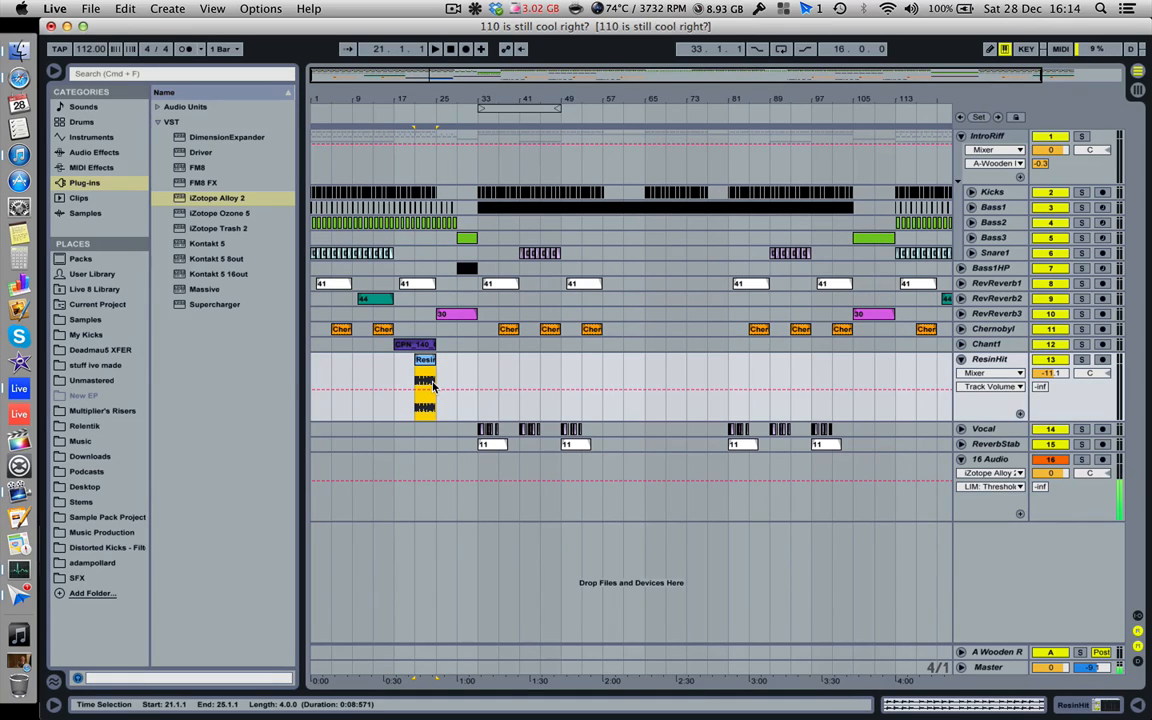
{"action": "left_click", "coordinate": [314, 361]}
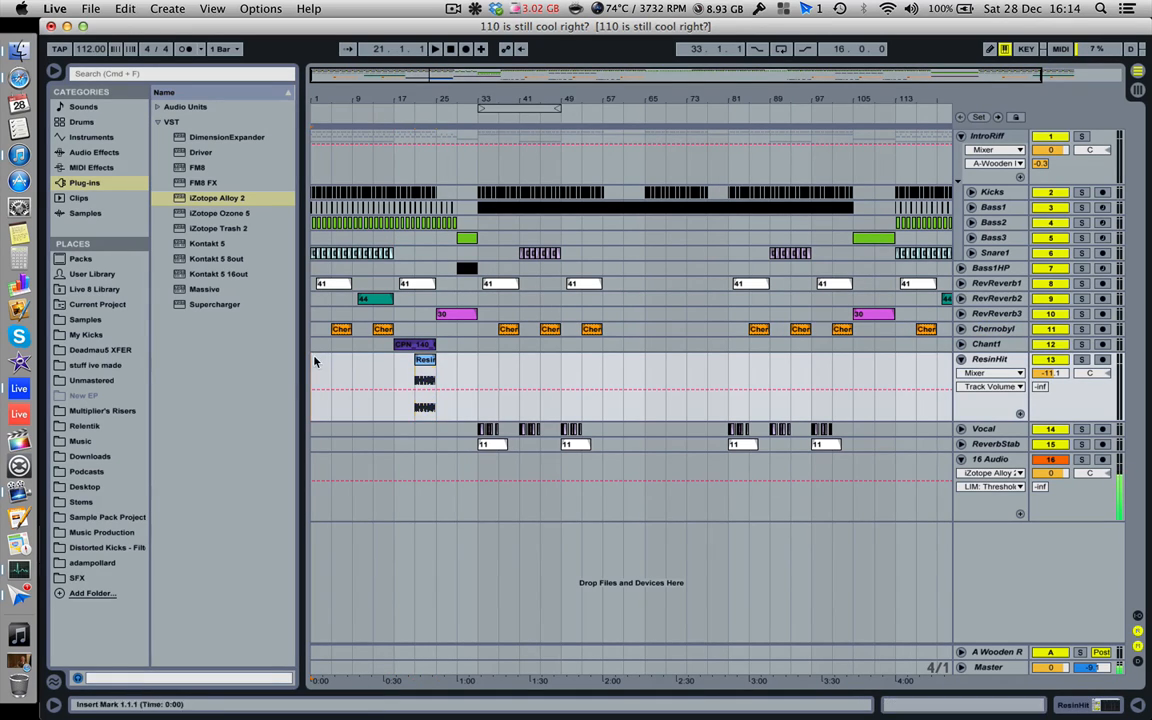
{"action": "left_click_drag", "start_coordinate": [314, 361], "coordinate": [391, 371]}
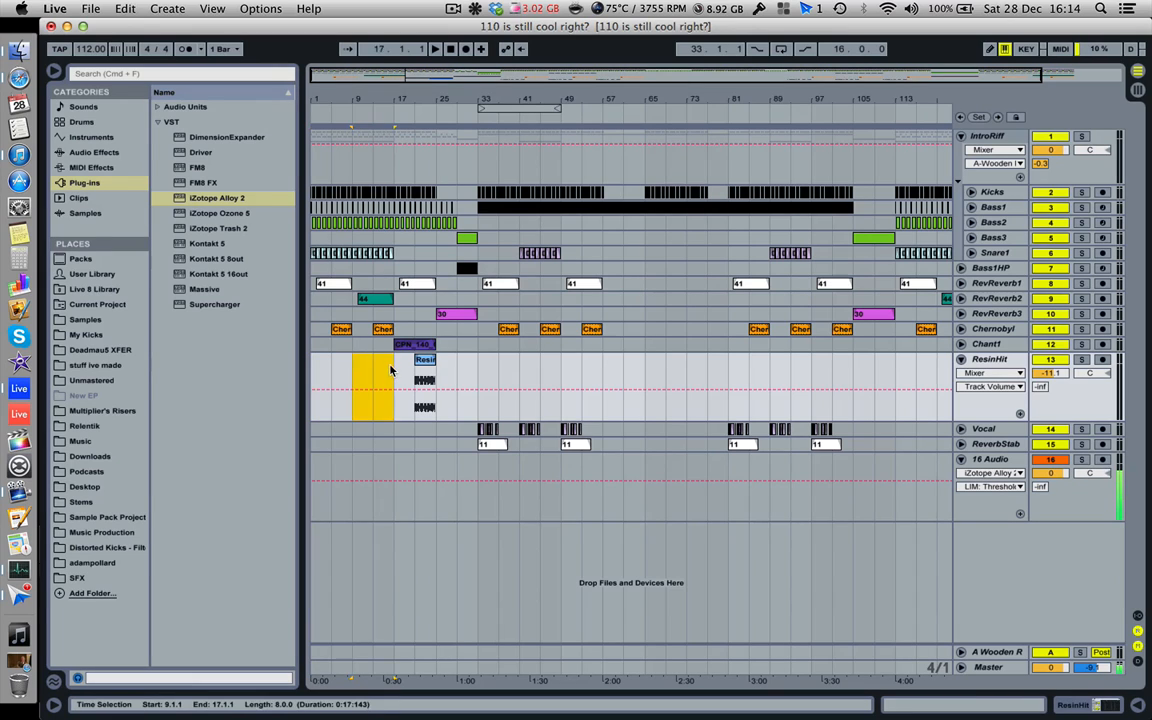
{"action": "left_click", "coordinate": [383, 299]}
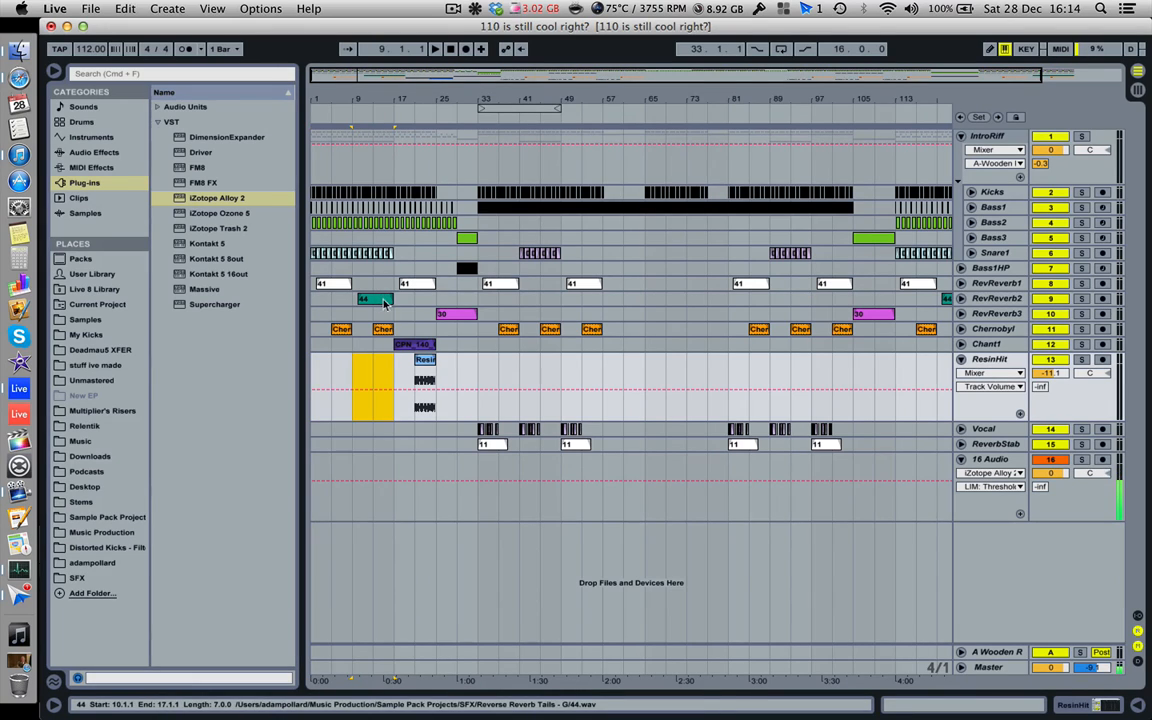
{"action": "left_click_drag", "start_coordinate": [394, 368], "coordinate": [441, 385]}
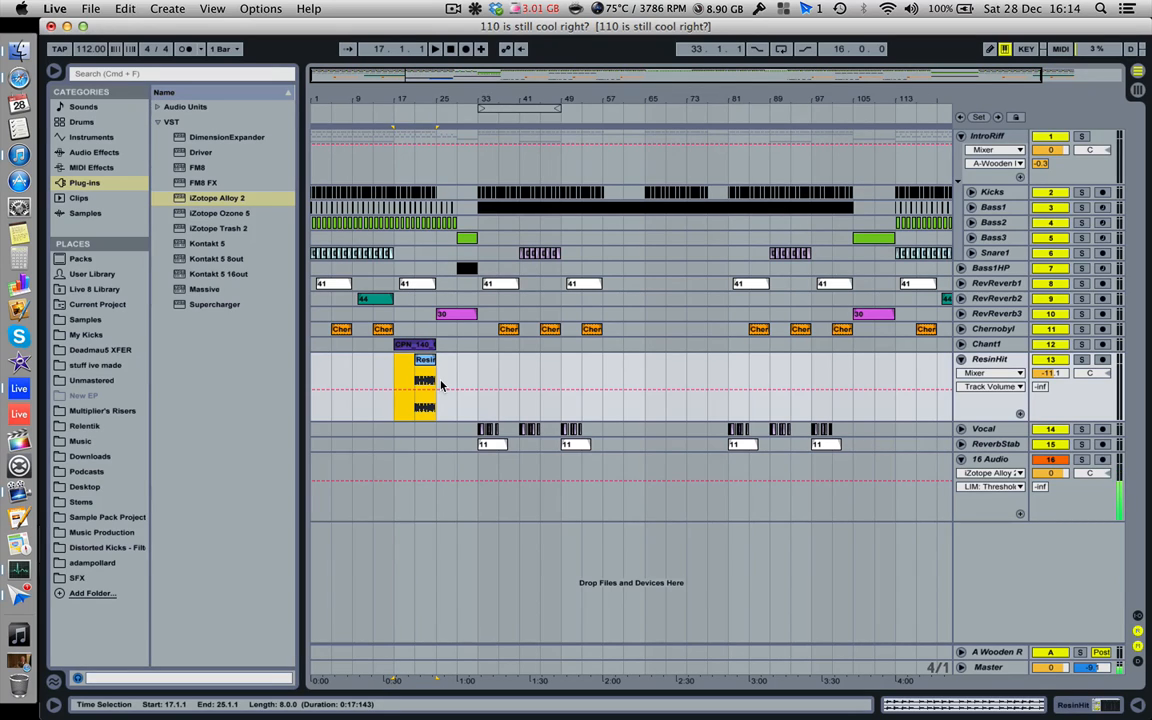
{"action": "left_click", "coordinate": [961, 359]}
Unfold the Chant1 track, examine the fade-in of its CPN_140_CHANTLOOP_02 clip across bars 17 to 25, and fold the track.
{"action": "left_click", "coordinate": [961, 344]}
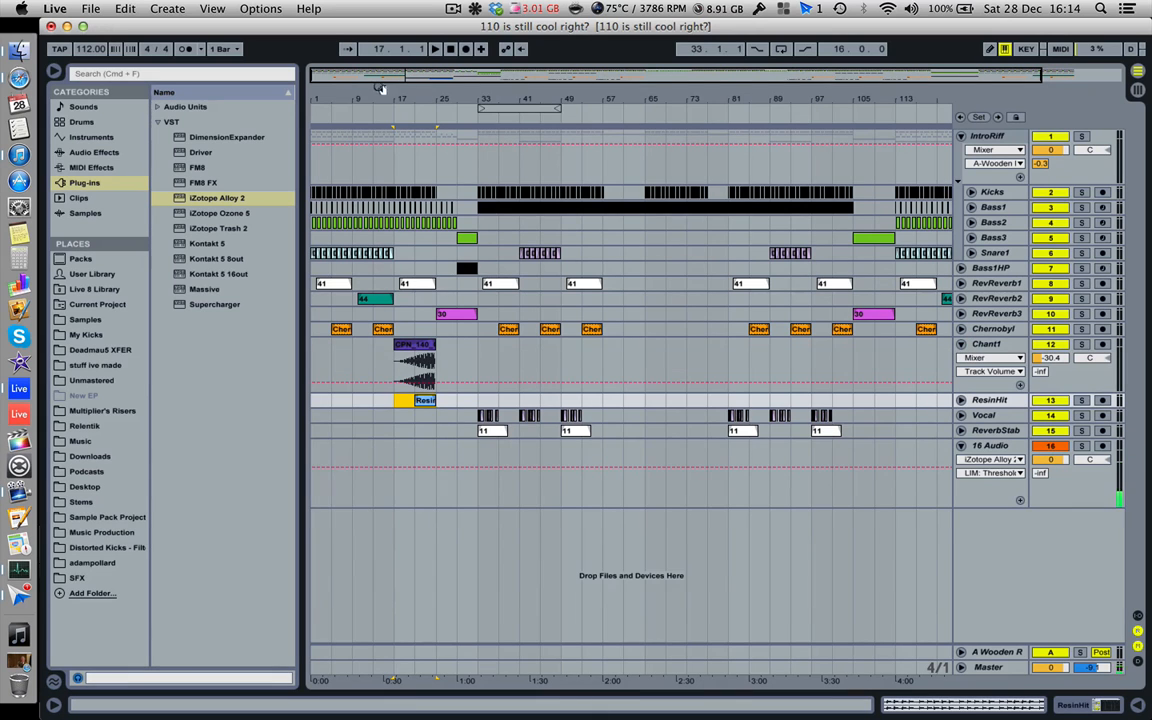
{"action": "left_click_drag", "start_coordinate": [404, 98], "coordinate": [492, 330]}
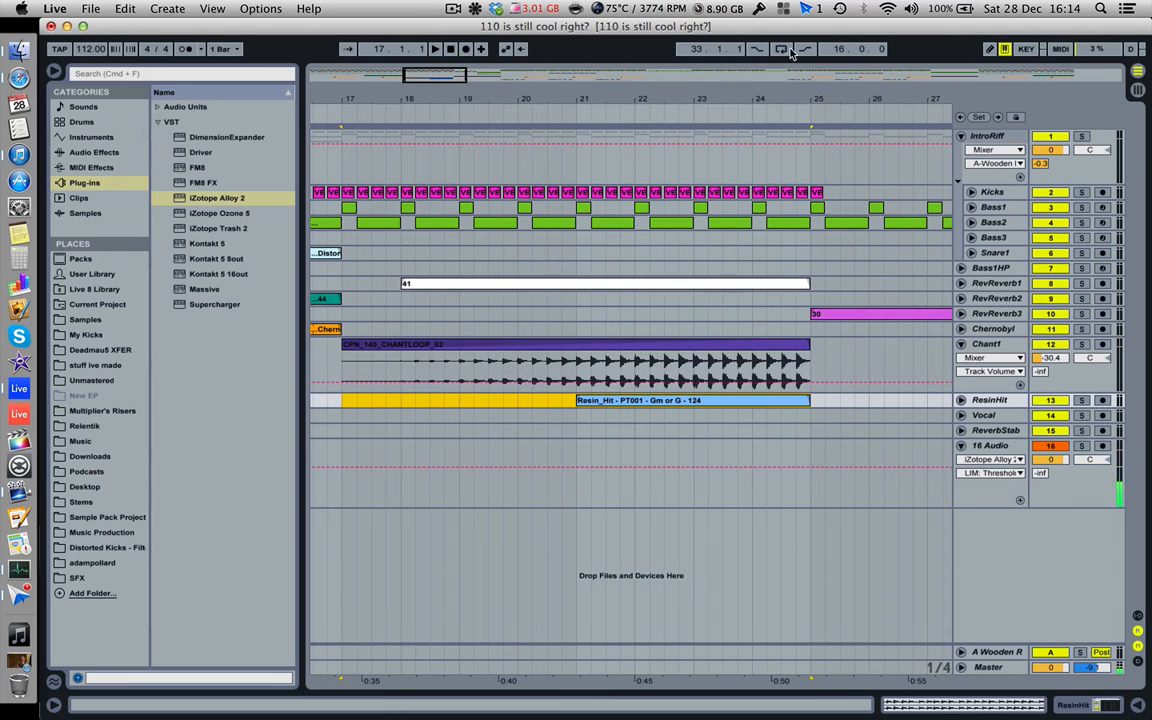
{"action": "left_click_drag", "start_coordinate": [753, 98], "coordinate": [753, 20]}
{"action": "left_click", "coordinate": [961, 344]}
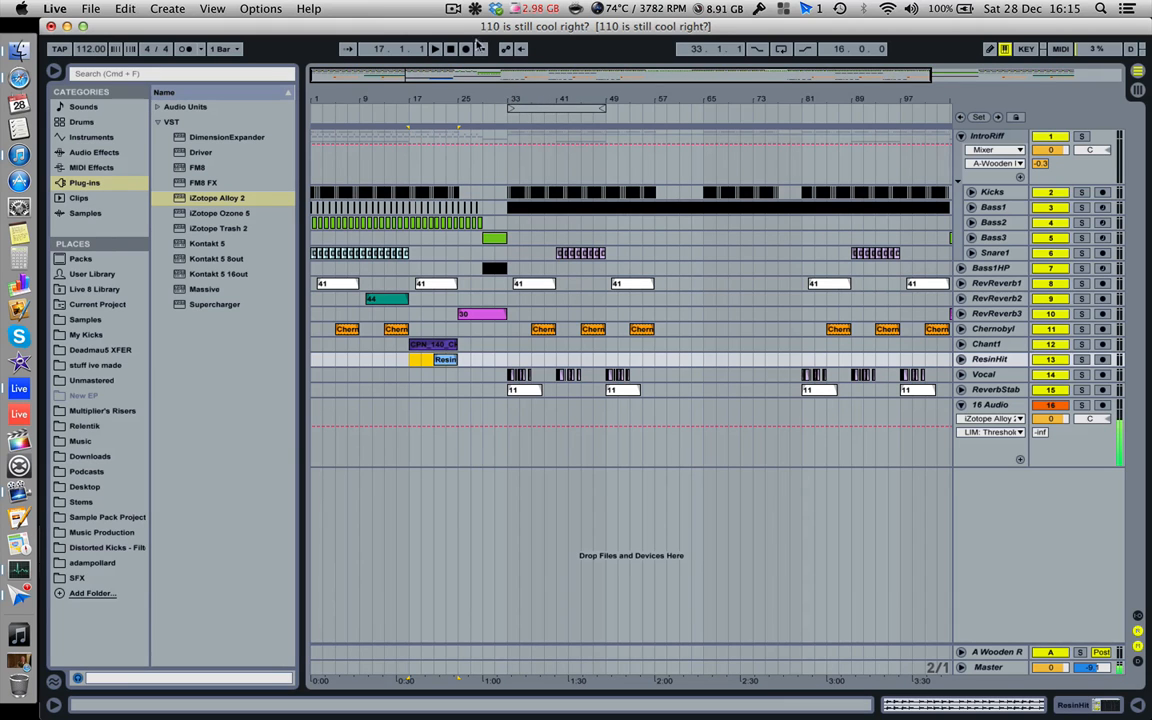
Unfold the Vocal track and examine its individual chopped vocal clips up close between bars 33 and 37.
{"action": "left_click_drag", "start_coordinate": [522, 100], "coordinate": [522, 230]}
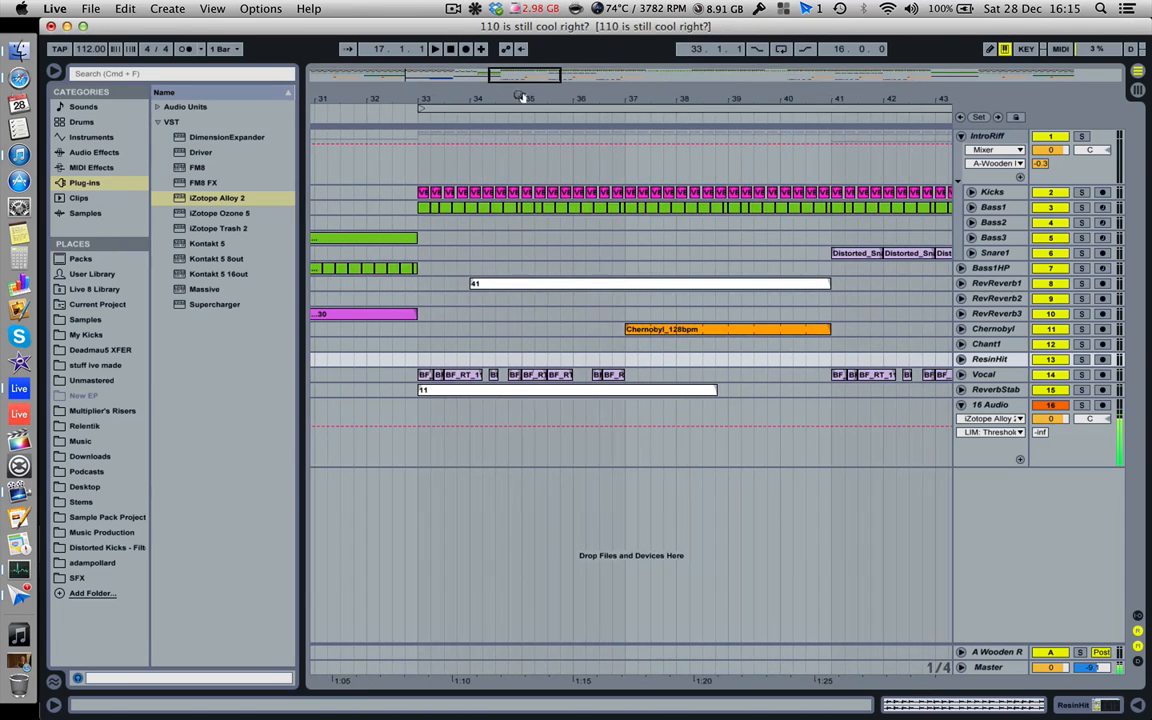
{"action": "left_click", "coordinate": [960, 375]}
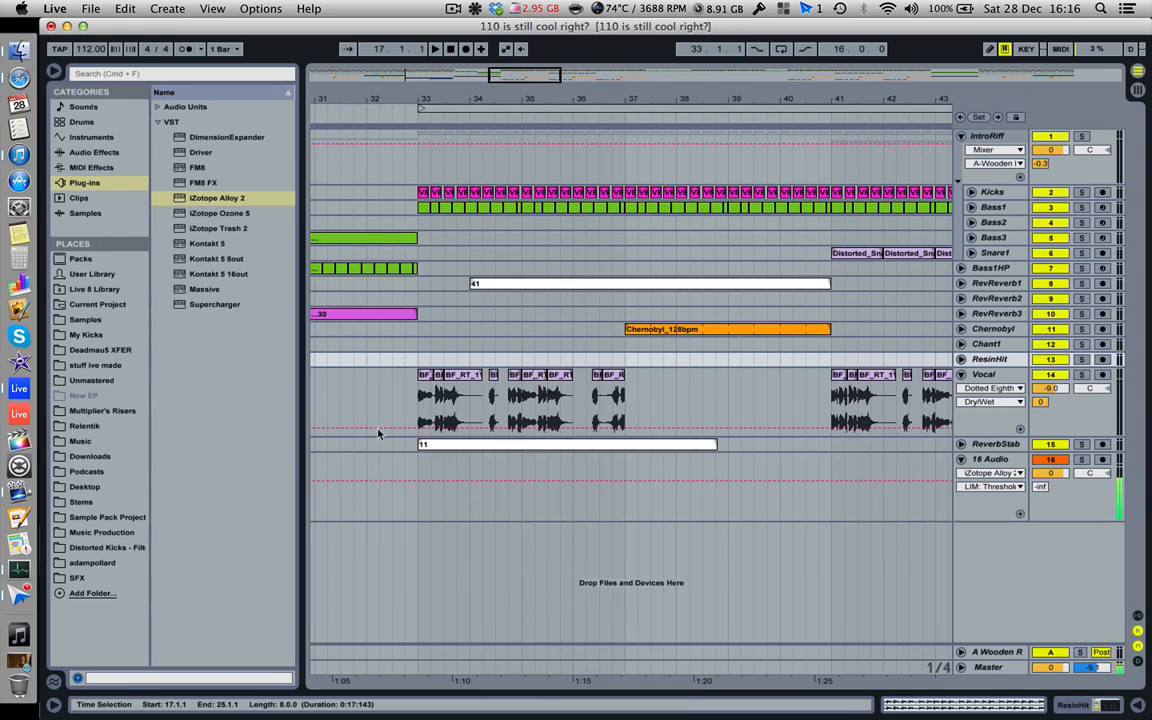
{"action": "left_click", "coordinate": [421, 405]}
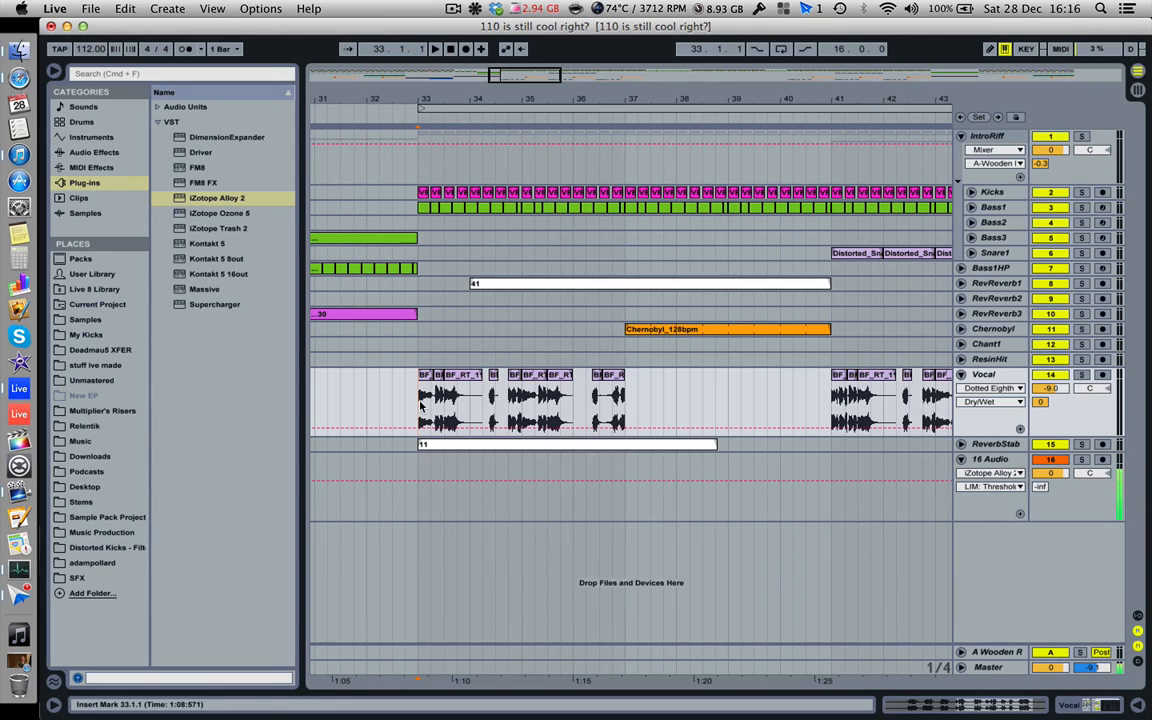
{"action": "left_click_drag", "start_coordinate": [433, 98], "coordinate": [429, 424]}
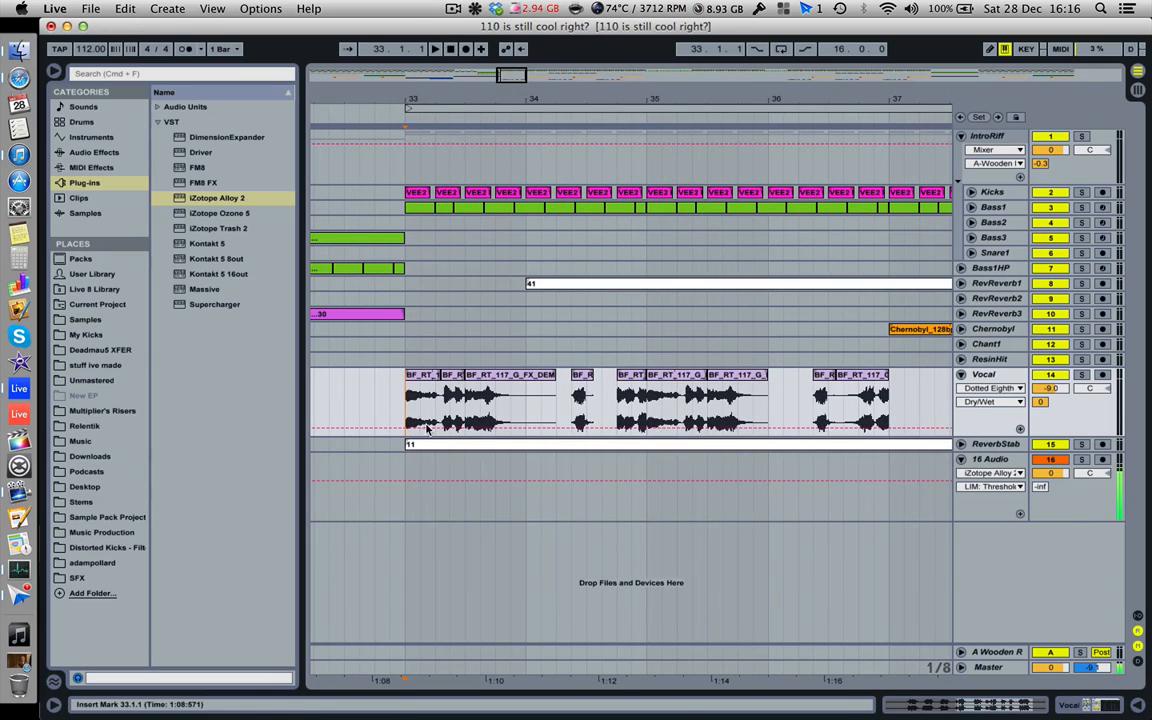
{"action": "left_click", "coordinate": [421, 376]}
{"action": "left_click", "coordinate": [453, 375]}
{"action": "left_click", "coordinate": [490, 375]}
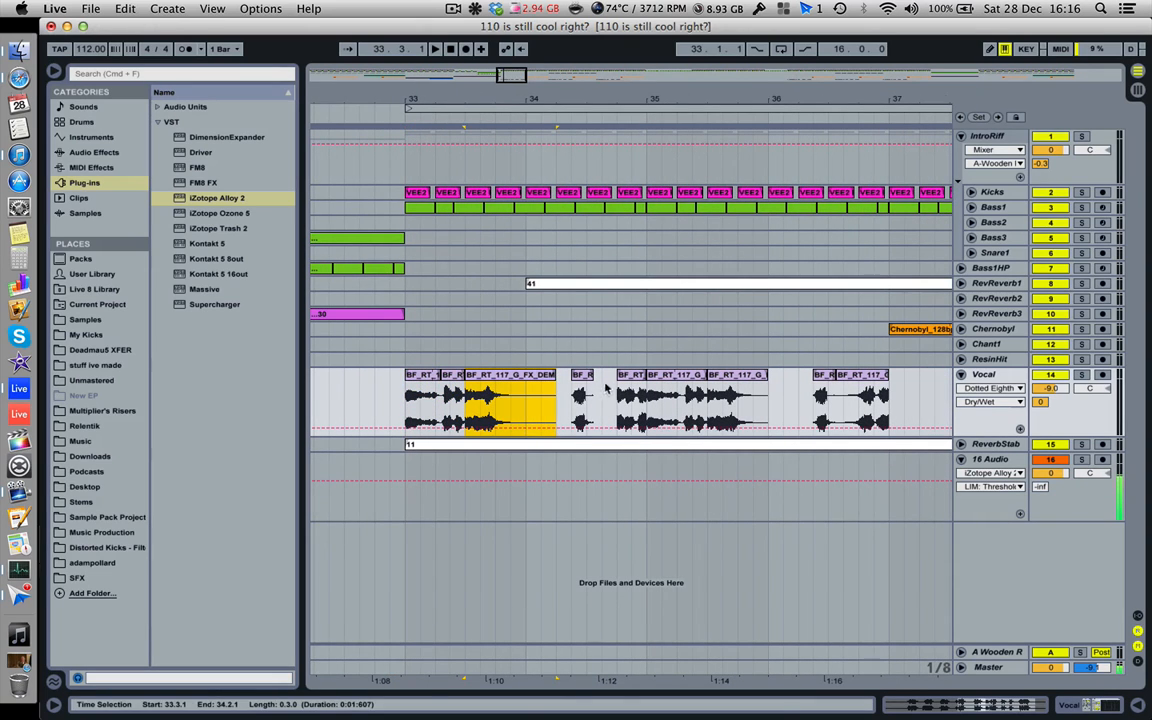
{"action": "left_click", "coordinate": [582, 376]}
{"action": "left_click", "coordinate": [866, 378]}
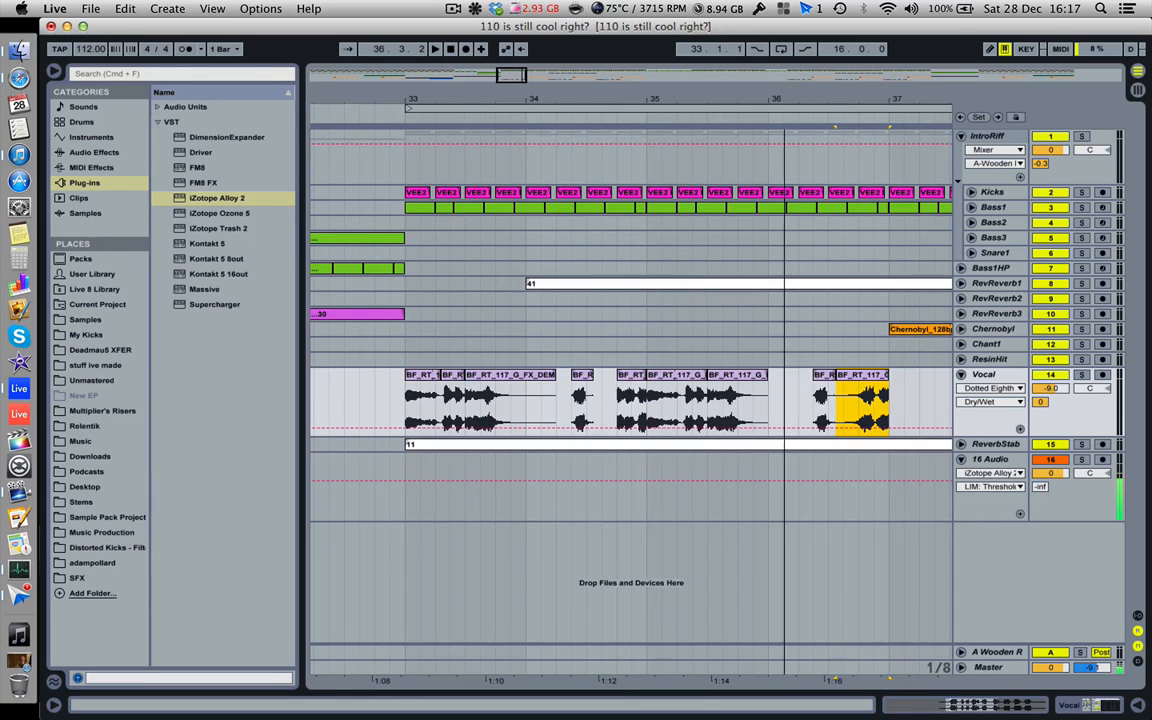
Examine the arrangement from bar 33 onward and highlight bars 49 to 57 on the RevReverb2 track to point out that section.
{"action": "left_click_drag", "start_coordinate": [784, 104], "coordinate": [706, 97]}
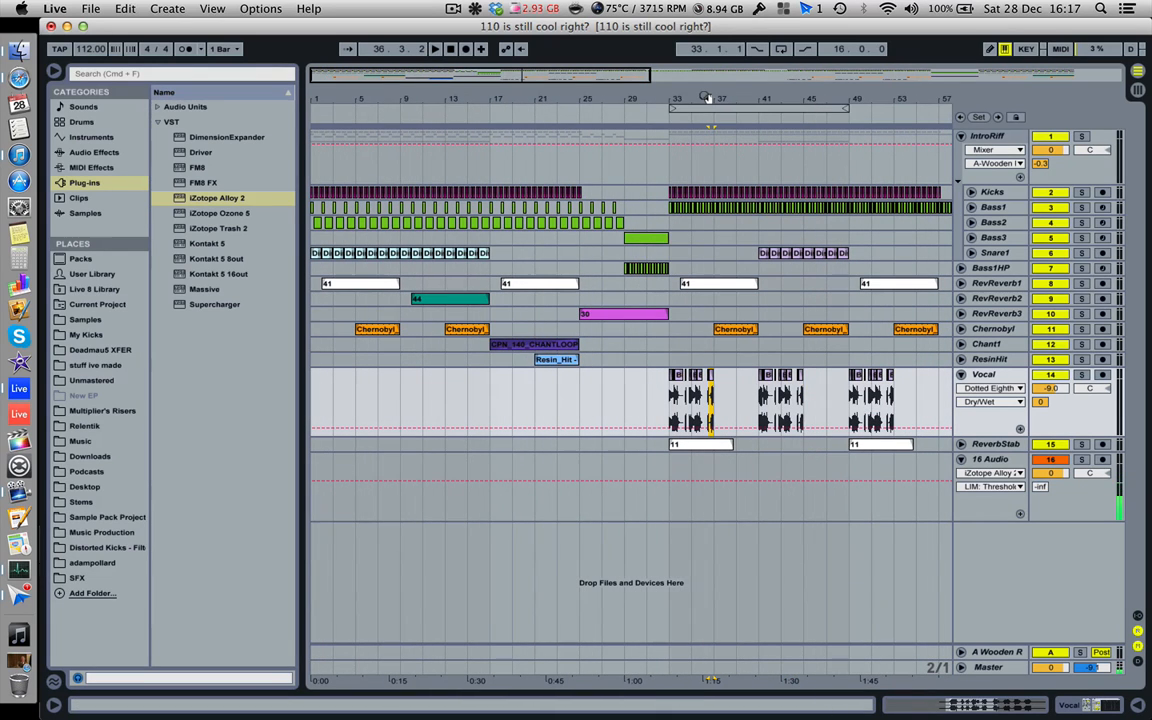
{"action": "left_click_drag", "start_coordinate": [708, 97], "coordinate": [476, 98]}
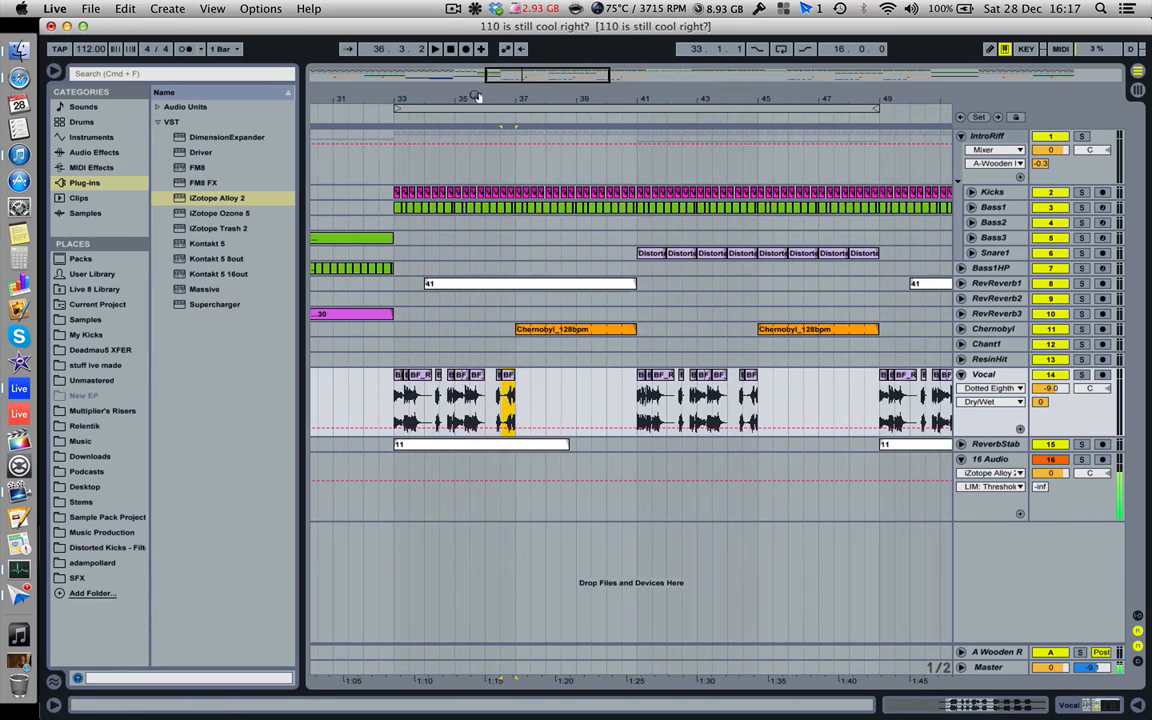
{"action": "scroll", "coordinate": [756, 375], "scroll_direction": "right", "scroll_amount": 1}
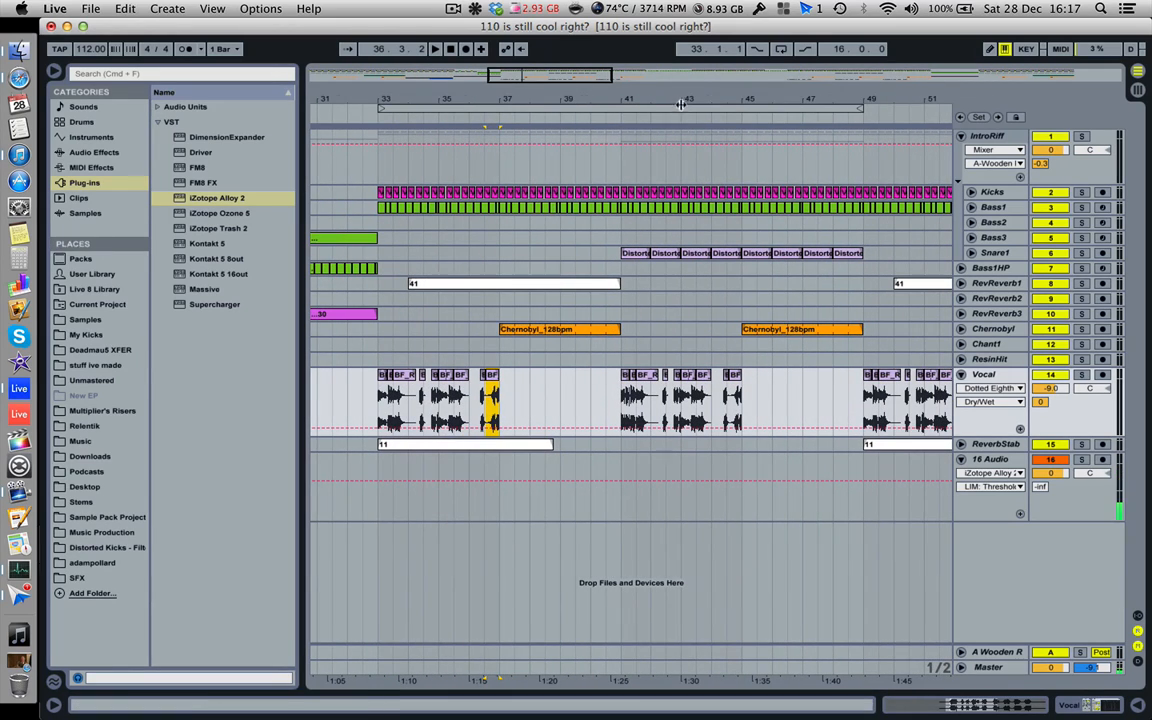
{"action": "left_click_drag", "start_coordinate": [681, 101], "coordinate": [681, 68]}
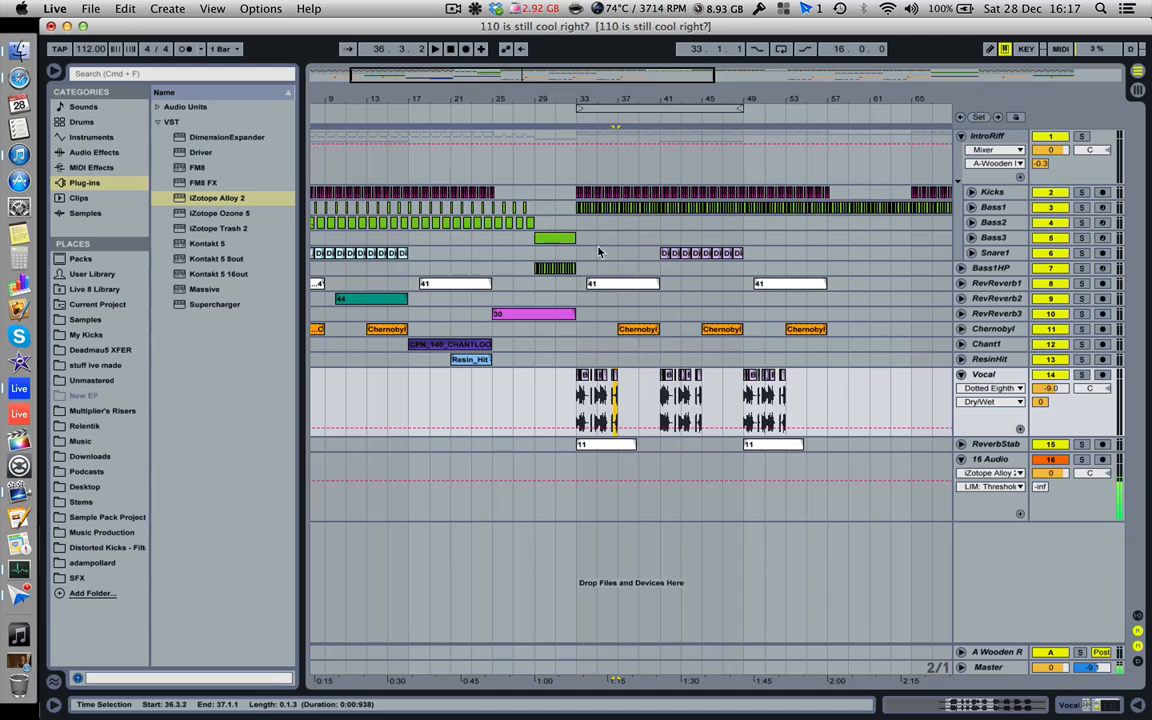
{"action": "left_click_drag", "start_coordinate": [577, 298], "coordinate": [828, 302]}
{"action": "left_click", "coordinate": [744, 302]}
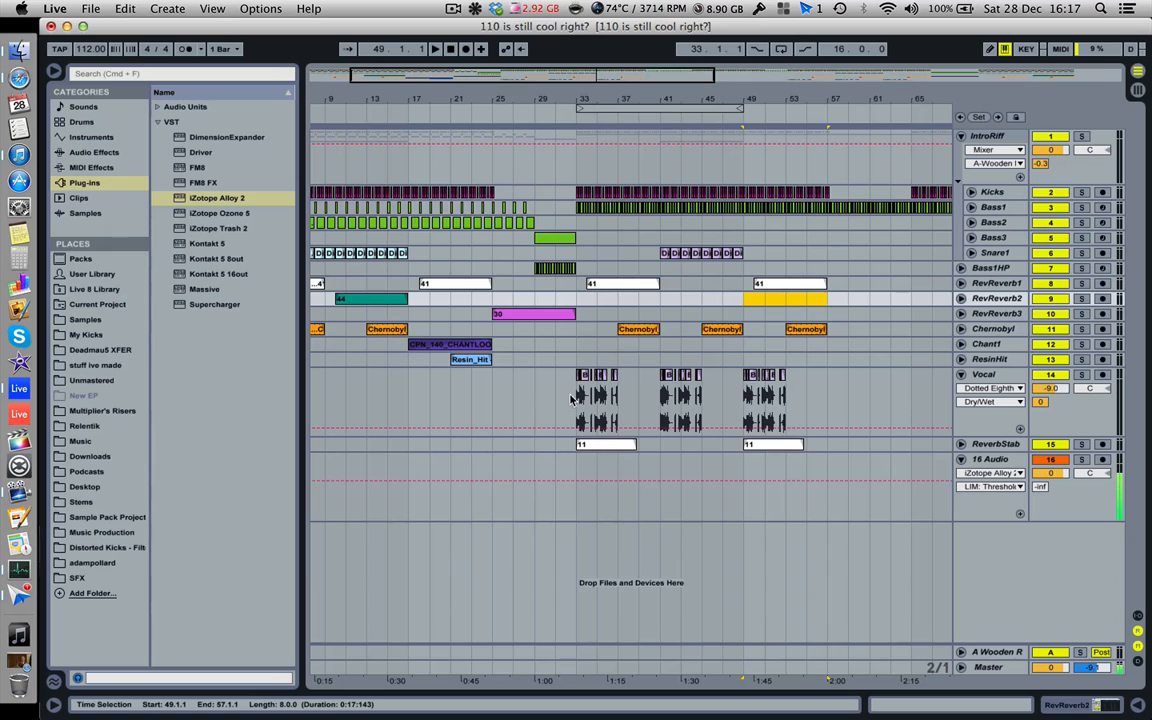
Highlight the Vocal track's phrases at bars 33 to 37, 41 to 45 and 49 to 53 in turn to compare them.
{"action": "left_click_drag", "start_coordinate": [577, 397], "coordinate": [620, 400]}
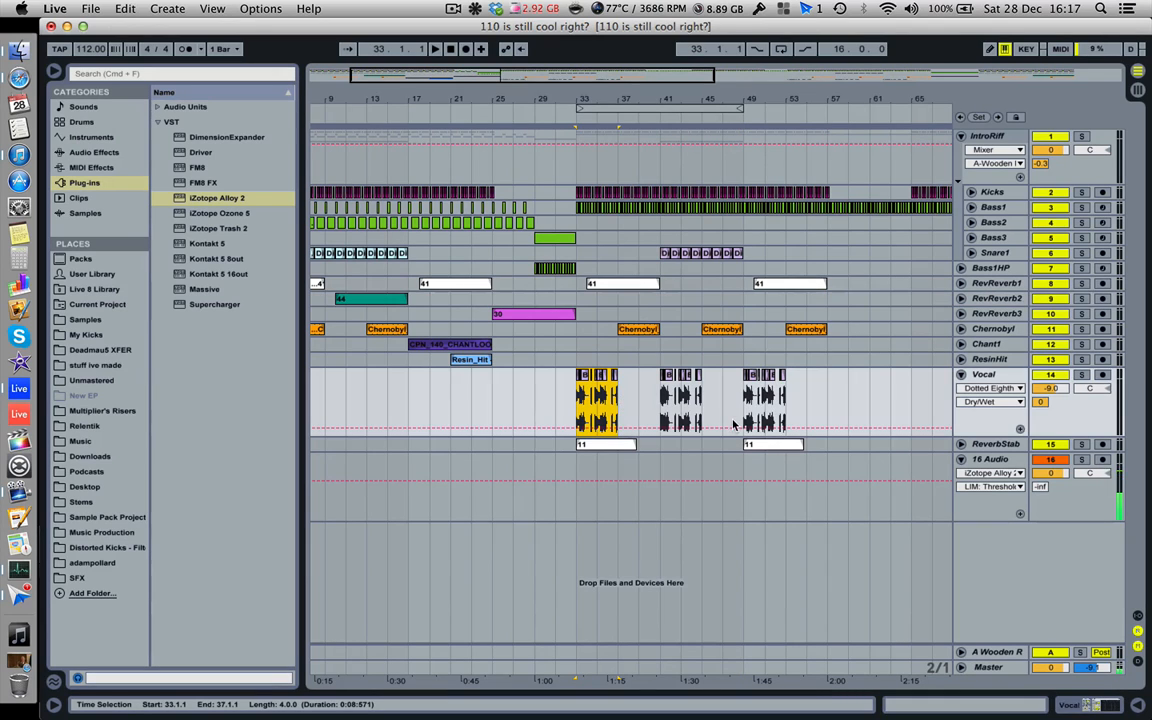
{"action": "left_click_drag", "start_coordinate": [744, 413], "coordinate": [787, 409]}
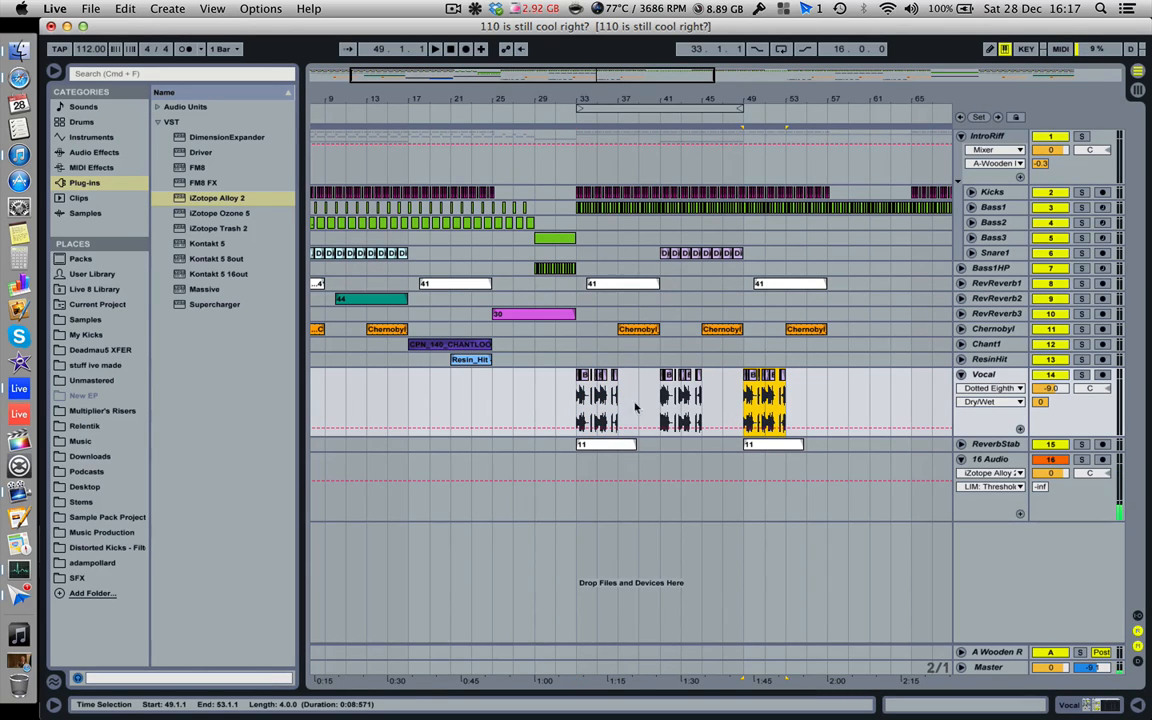
{"action": "left_click_drag", "start_coordinate": [661, 411], "coordinate": [704, 411]}
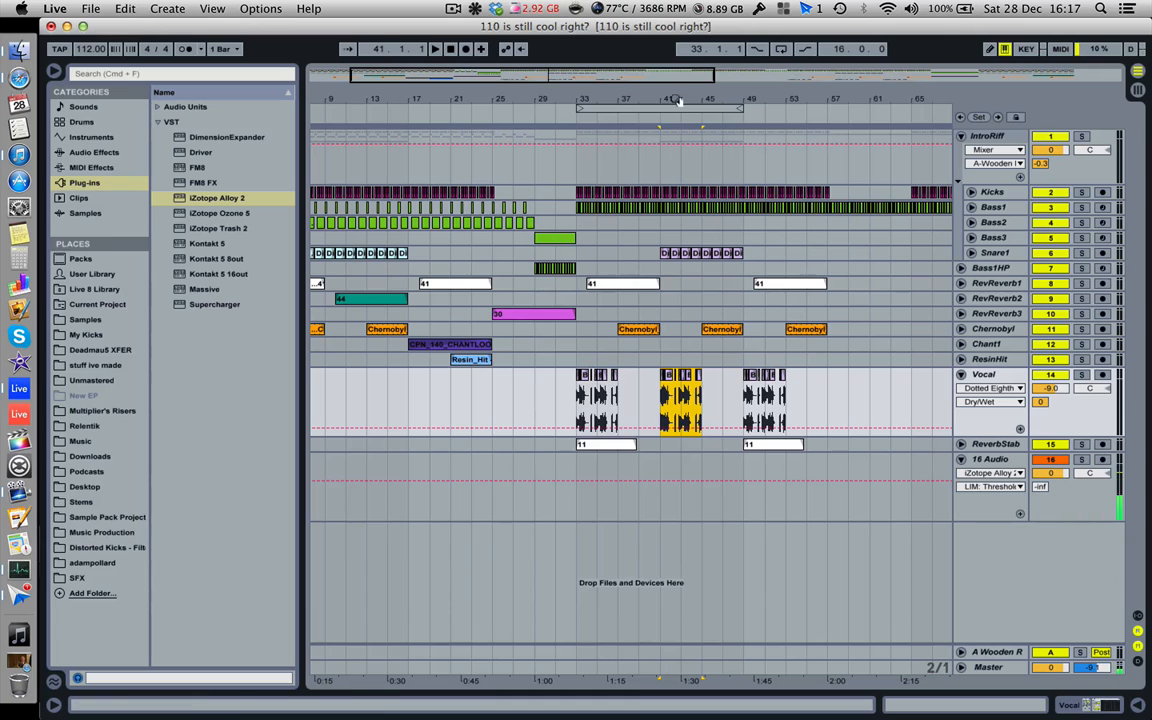
{"action": "left_click_drag", "start_coordinate": [674, 99], "coordinate": [673, 194]}
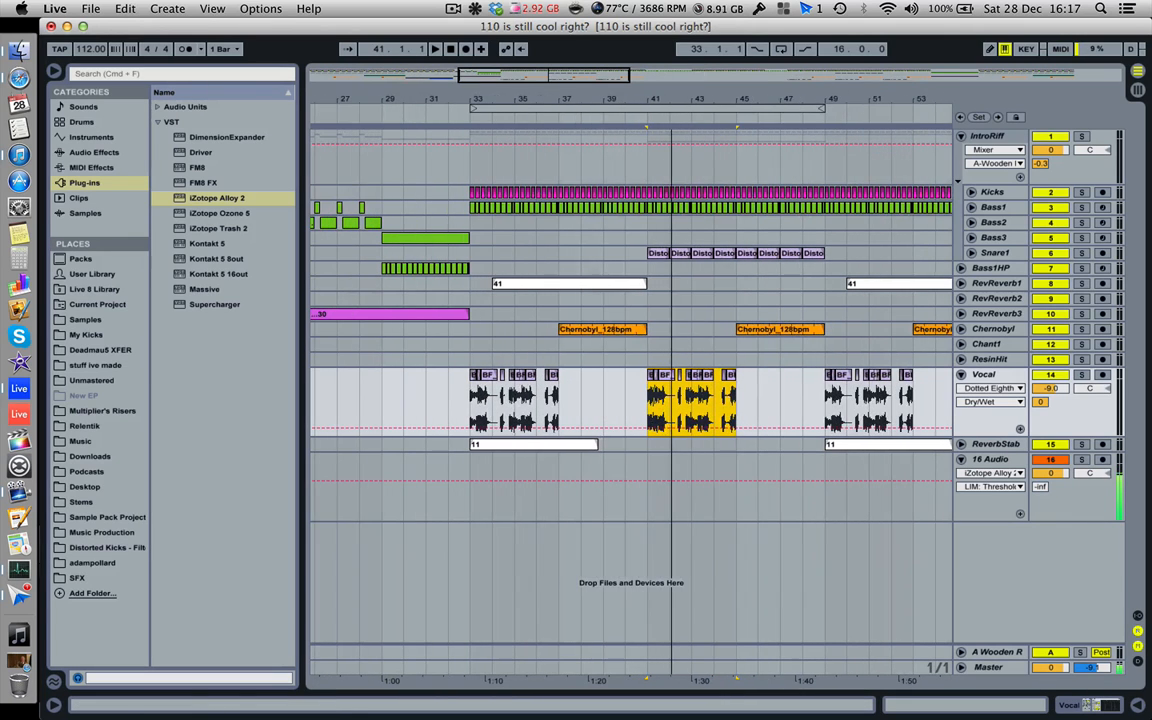
{"action": "left_click", "coordinate": [470, 396]}
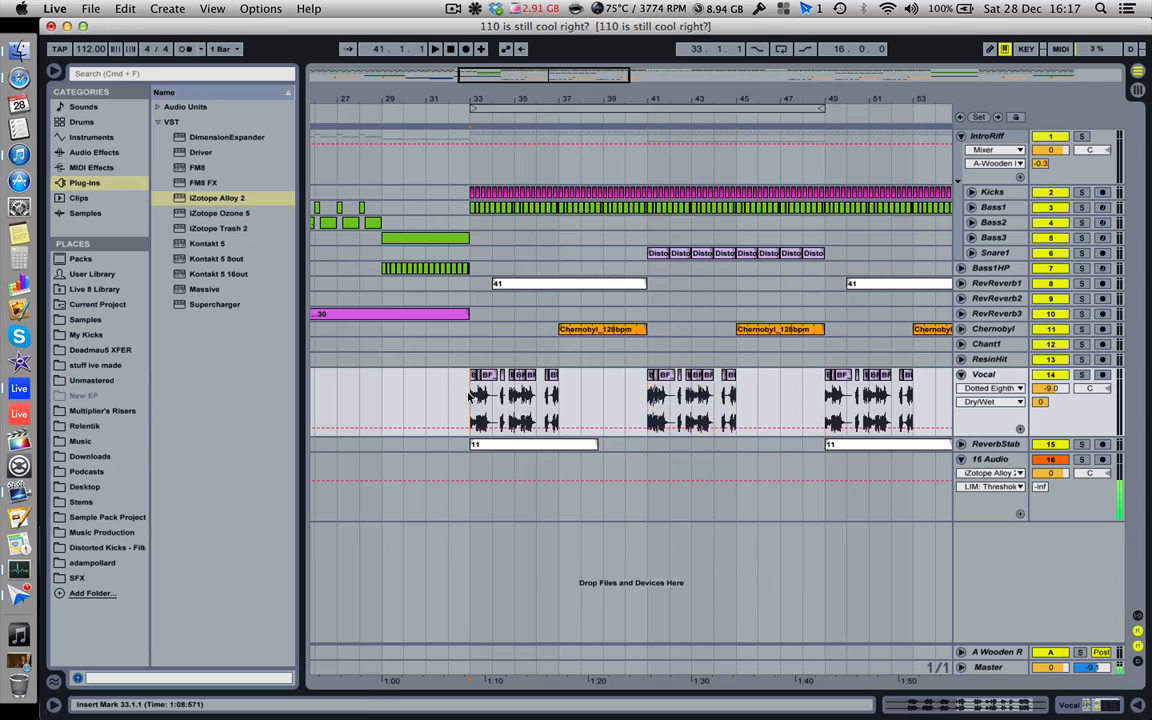
{"action": "left_click_drag", "start_coordinate": [470, 396], "coordinate": [558, 398]}
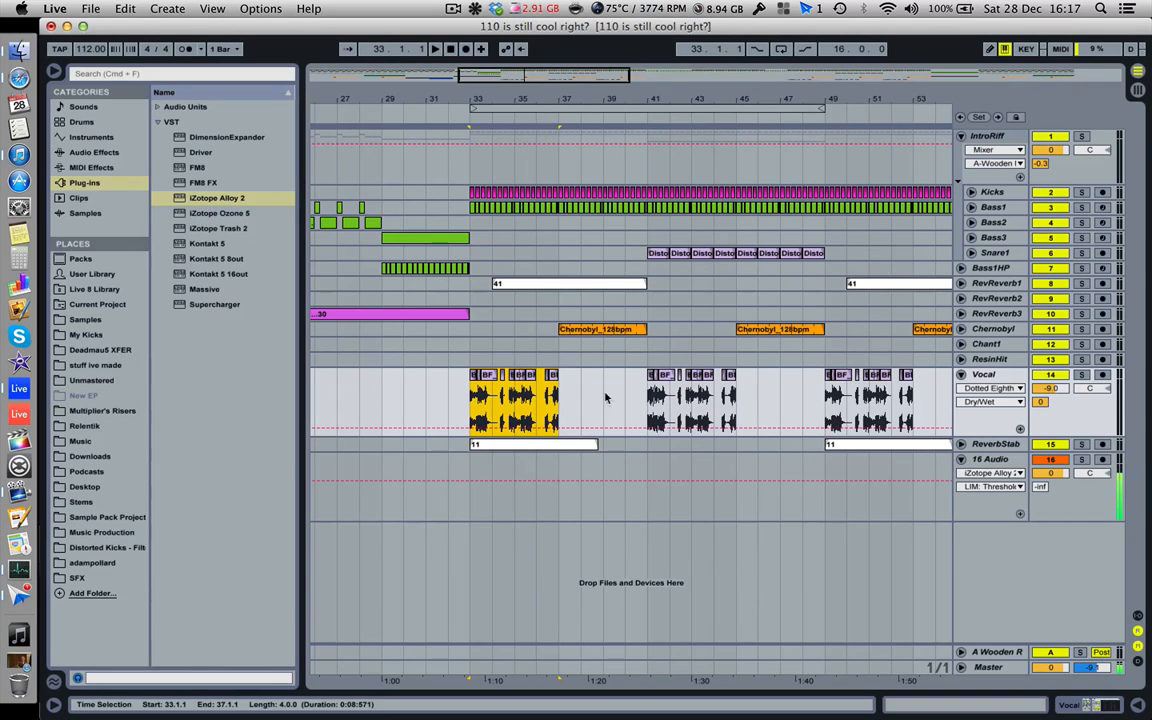
{"action": "left_click_drag", "start_coordinate": [652, 404], "coordinate": [723, 418]}
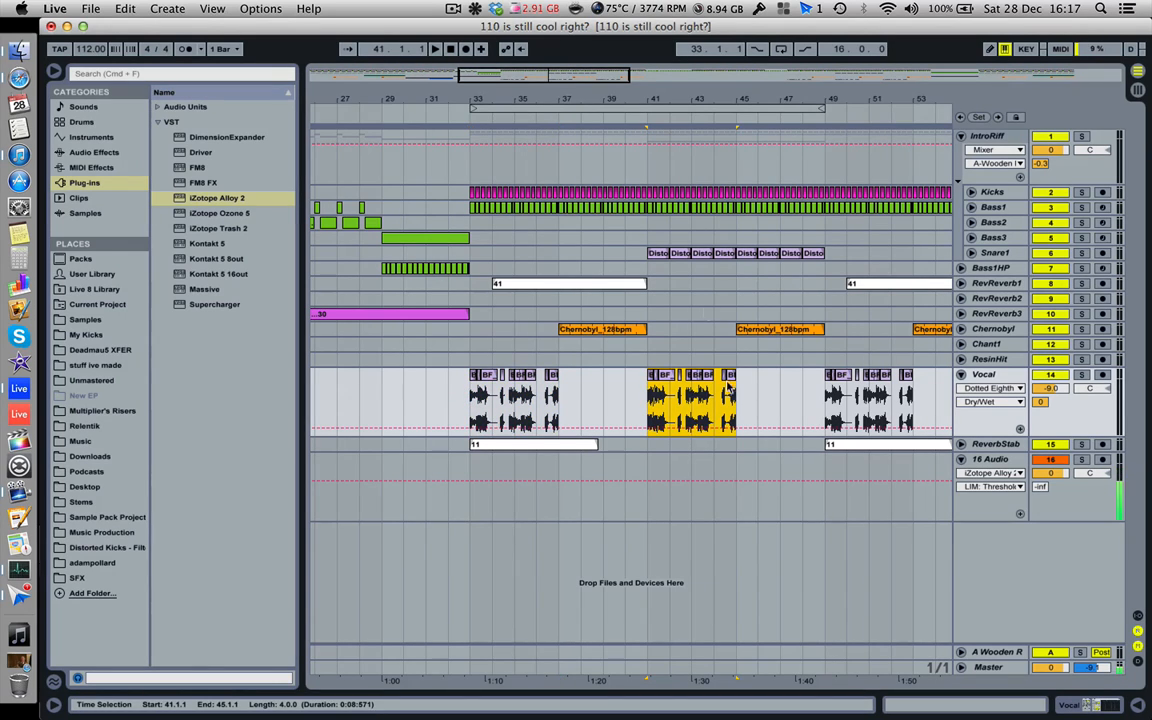
Highlight the first beat of the Vocal track's phrases at bar 33 and bar 41 in turn to compare them.
{"action": "left_click", "coordinate": [650, 395]}
{"action": "left_click", "coordinate": [472, 397]}
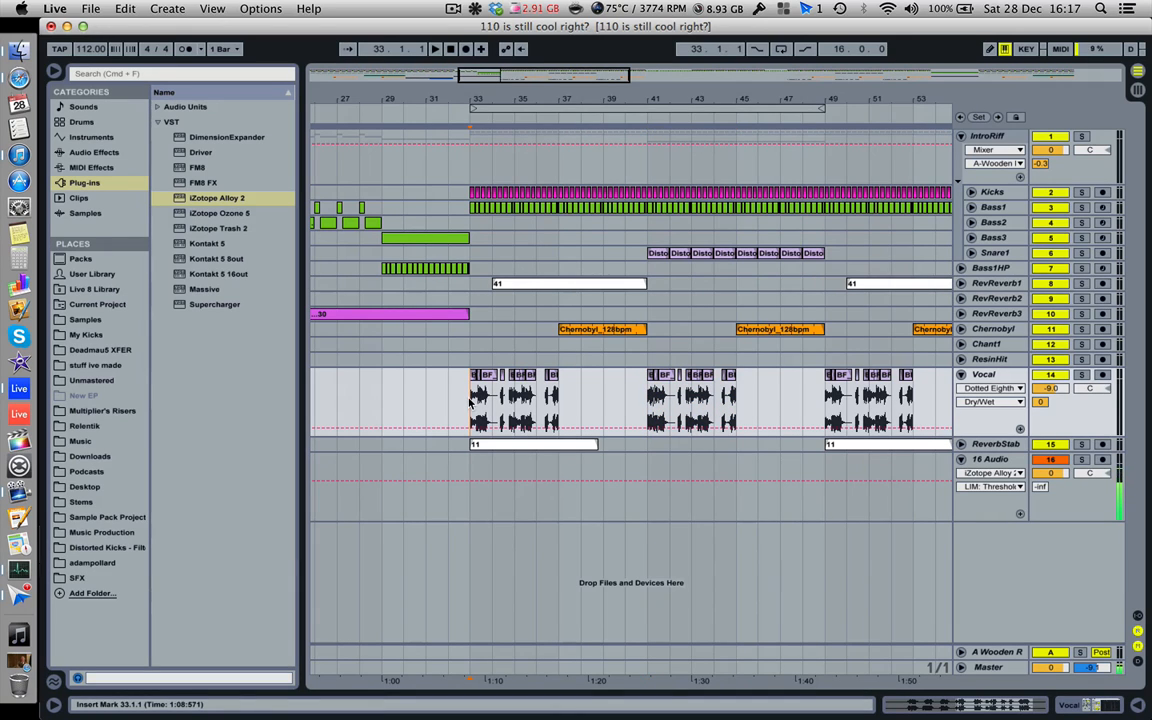
{"action": "scroll", "coordinate": [588, 220], "scroll_direction": "up", "scroll_amount": 3}
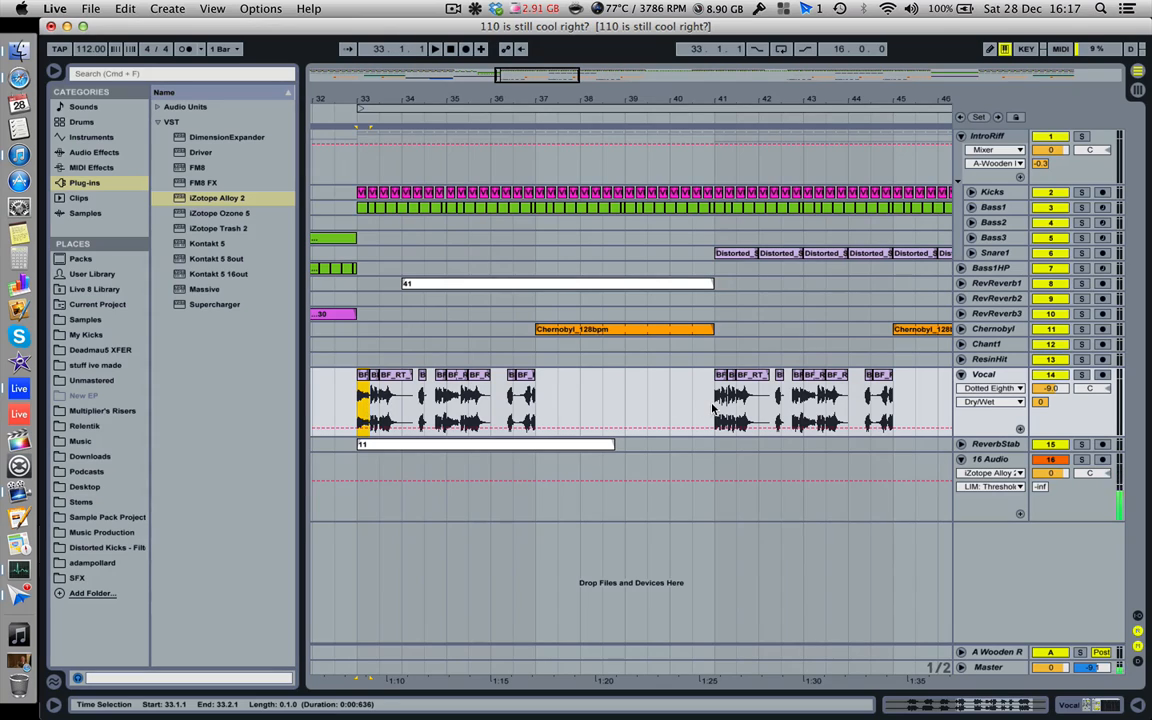
{"action": "left_click_drag", "start_coordinate": [716, 410], "coordinate": [727, 415]}
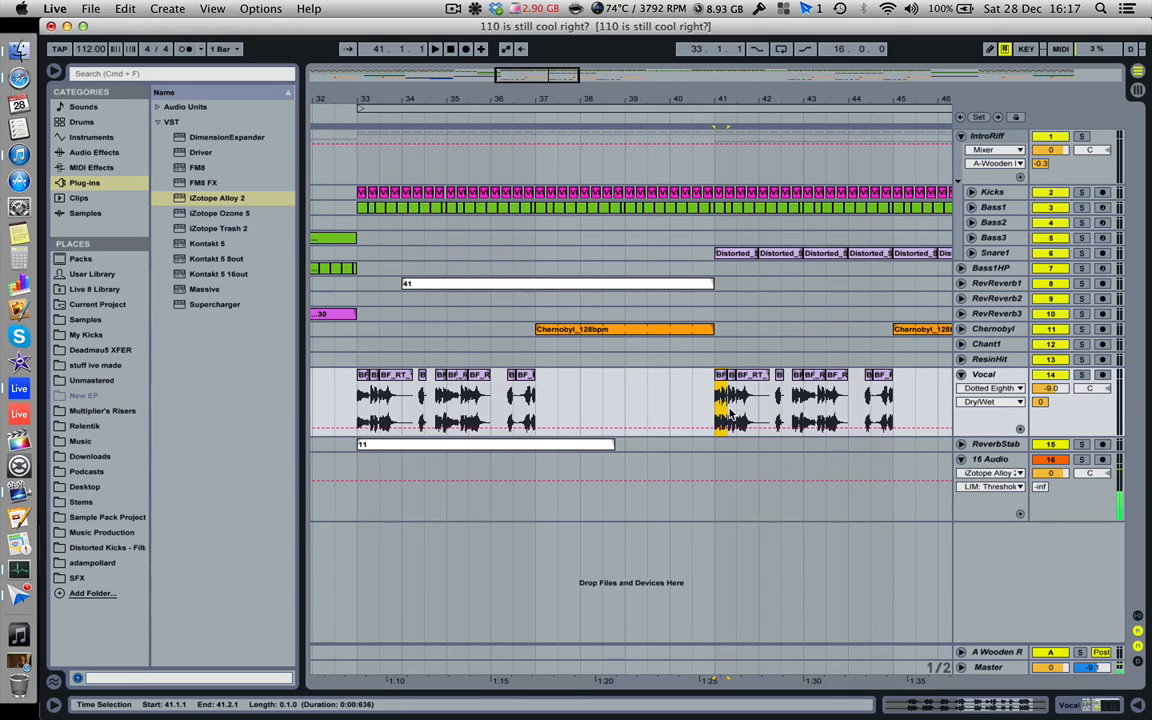
Show the Vocal track's device chain, examine its Dotted Eighth delay settings and Spectrum, and hide the devices.
{"action": "left_click_drag", "start_coordinate": [730, 95], "coordinate": [604, 93]}
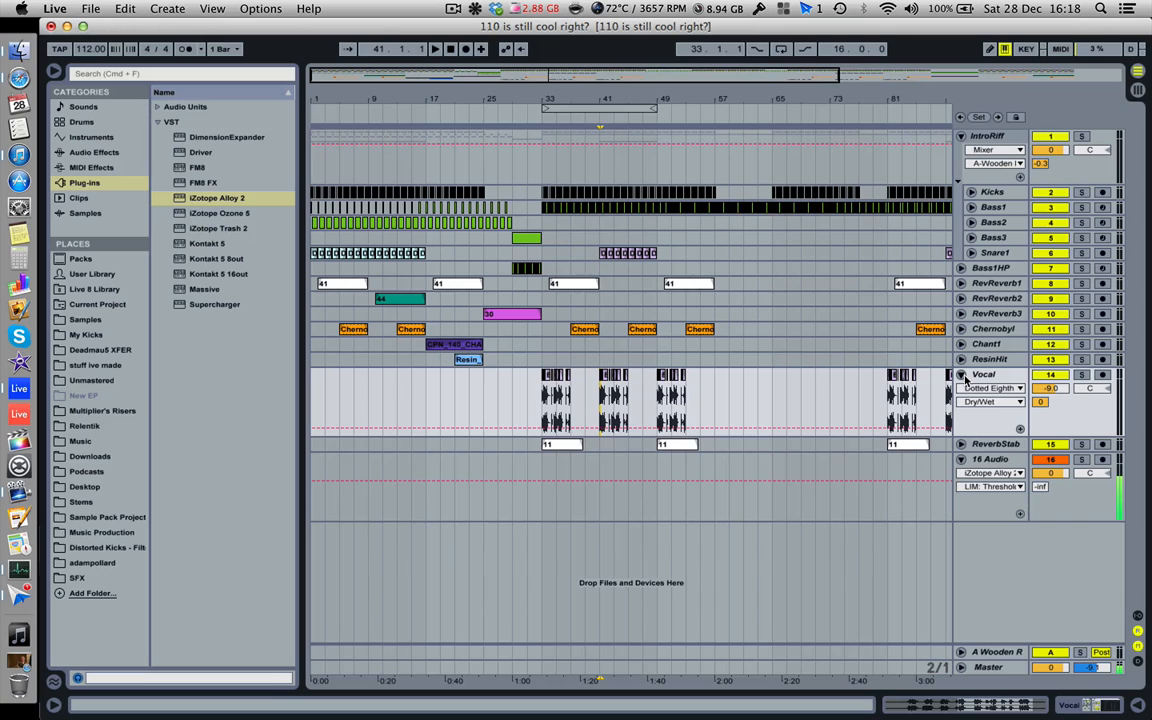
{"action": "left_click", "coordinate": [983, 374]}
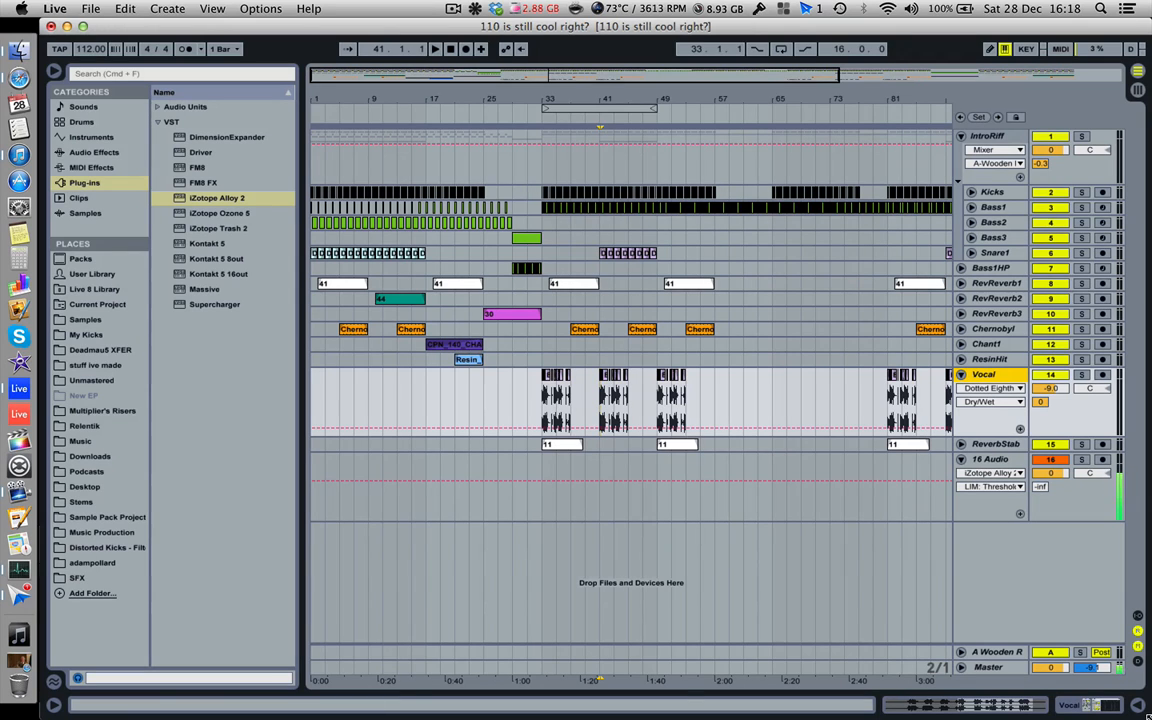
{"action": "left_click", "coordinate": [1138, 706]}
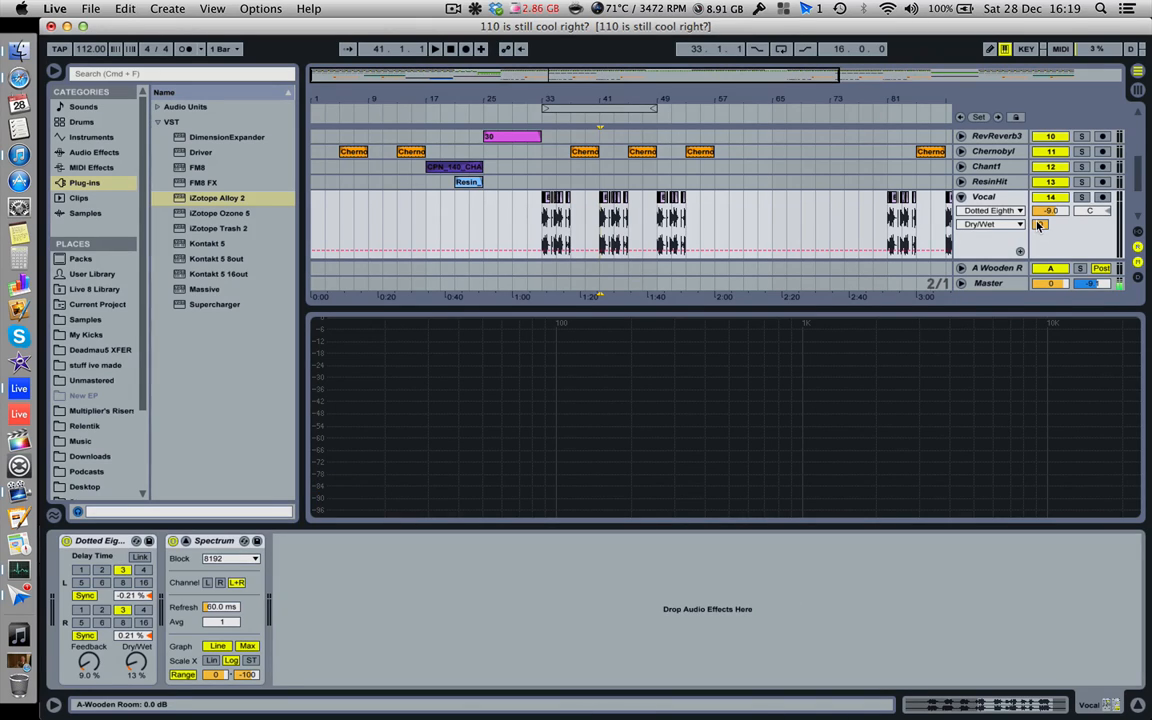
{"action": "left_click", "coordinate": [868, 218]}
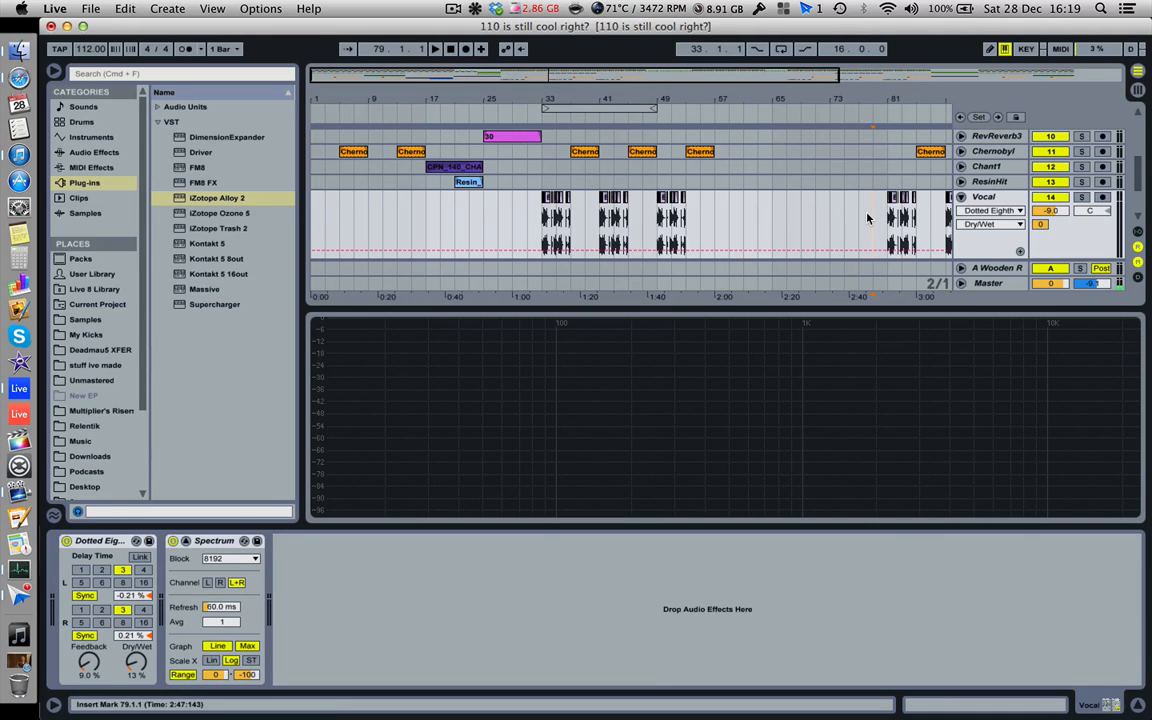
{"action": "key", "text": "alt+super+l"}
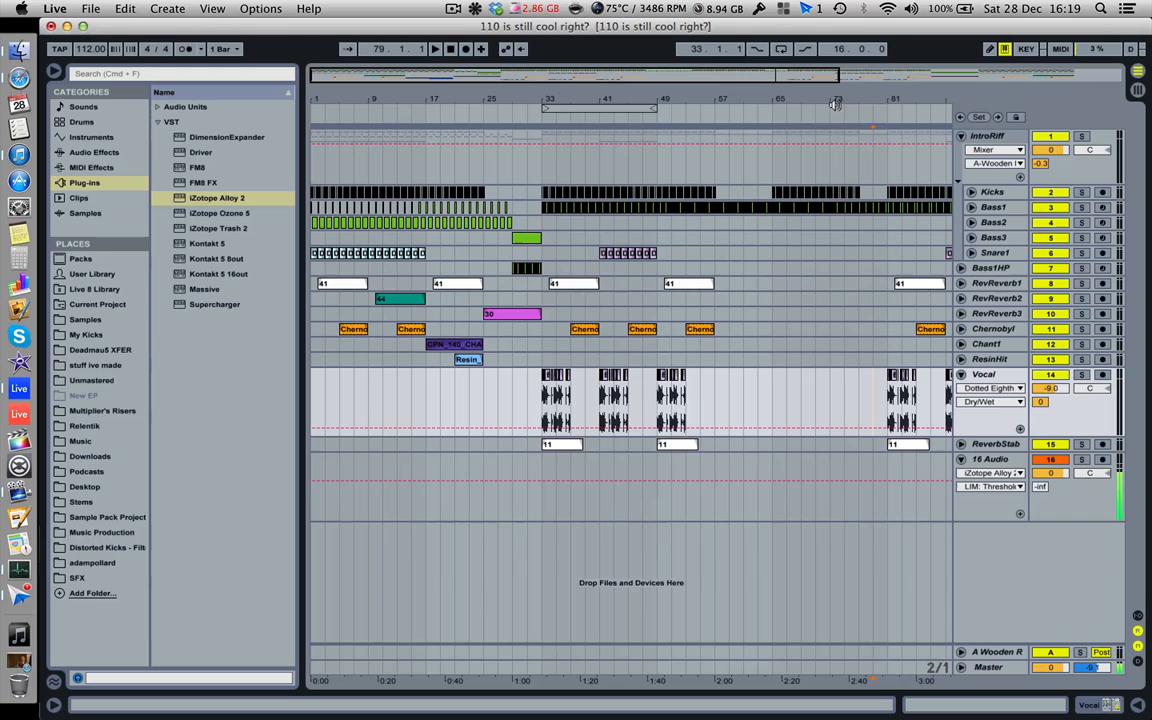
Fold the Vocal track and place the insert marker at bar 81 to point out where the second vocal section starts.
{"action": "left_click_drag", "start_coordinate": [838, 98], "coordinate": [838, 65]}
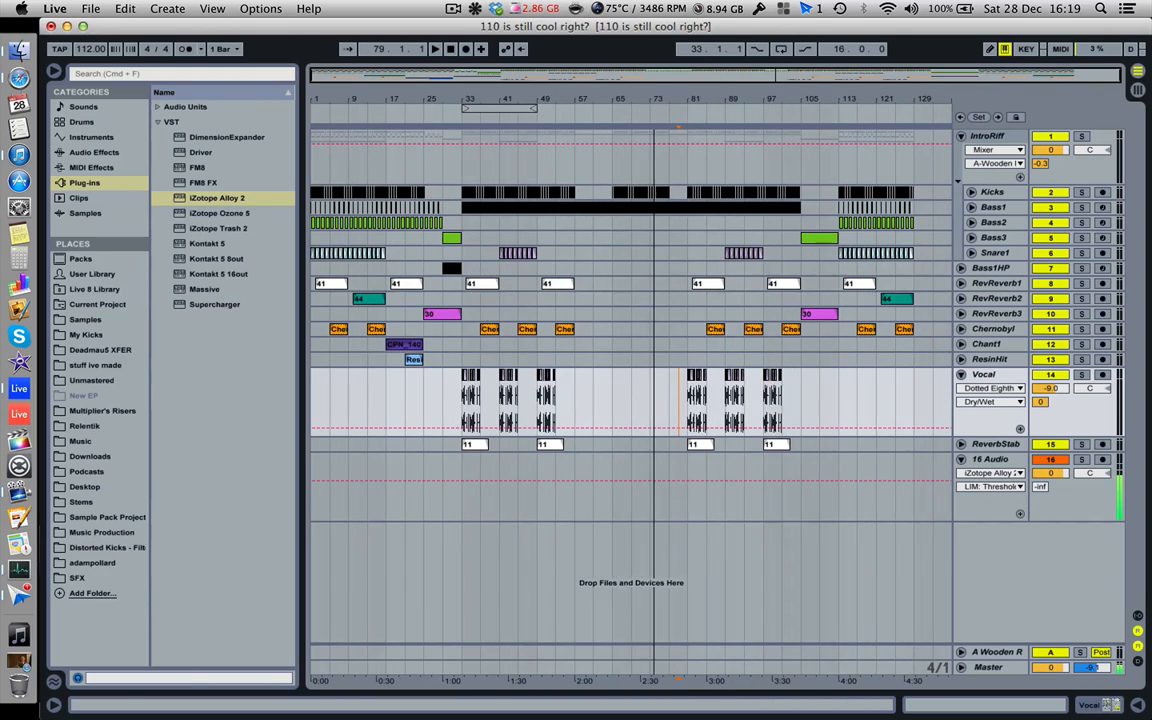
{"action": "left_click", "coordinate": [961, 374]}
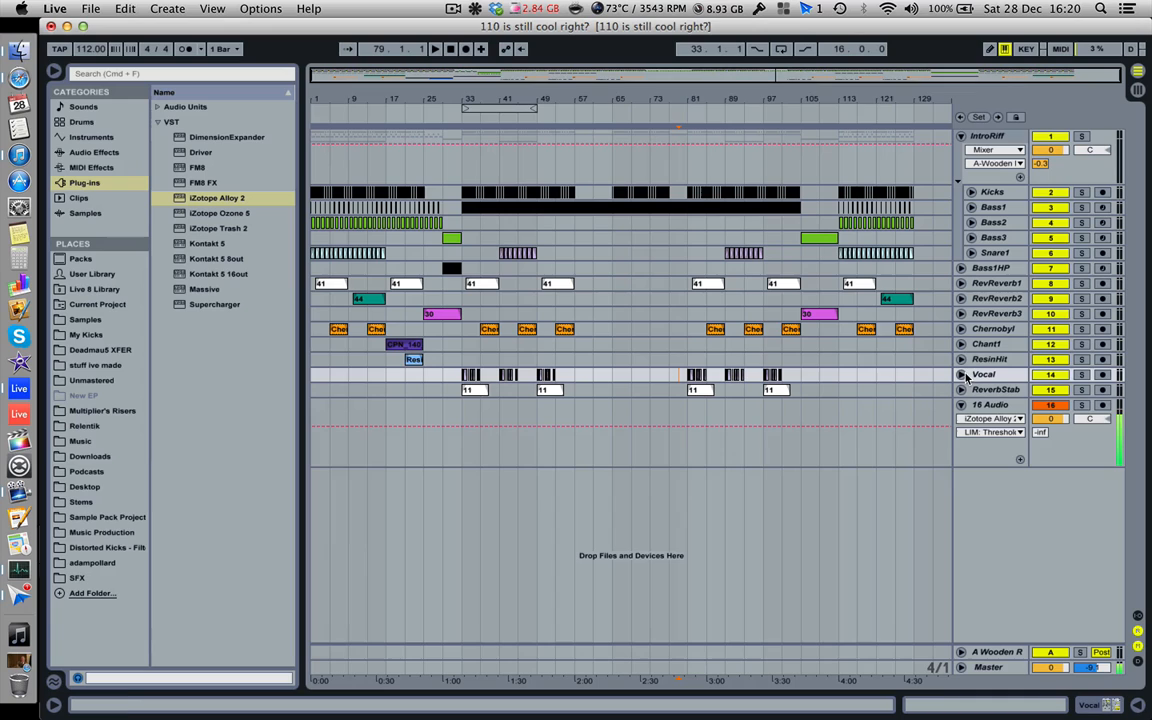
{"action": "left_click", "coordinate": [686, 365]}
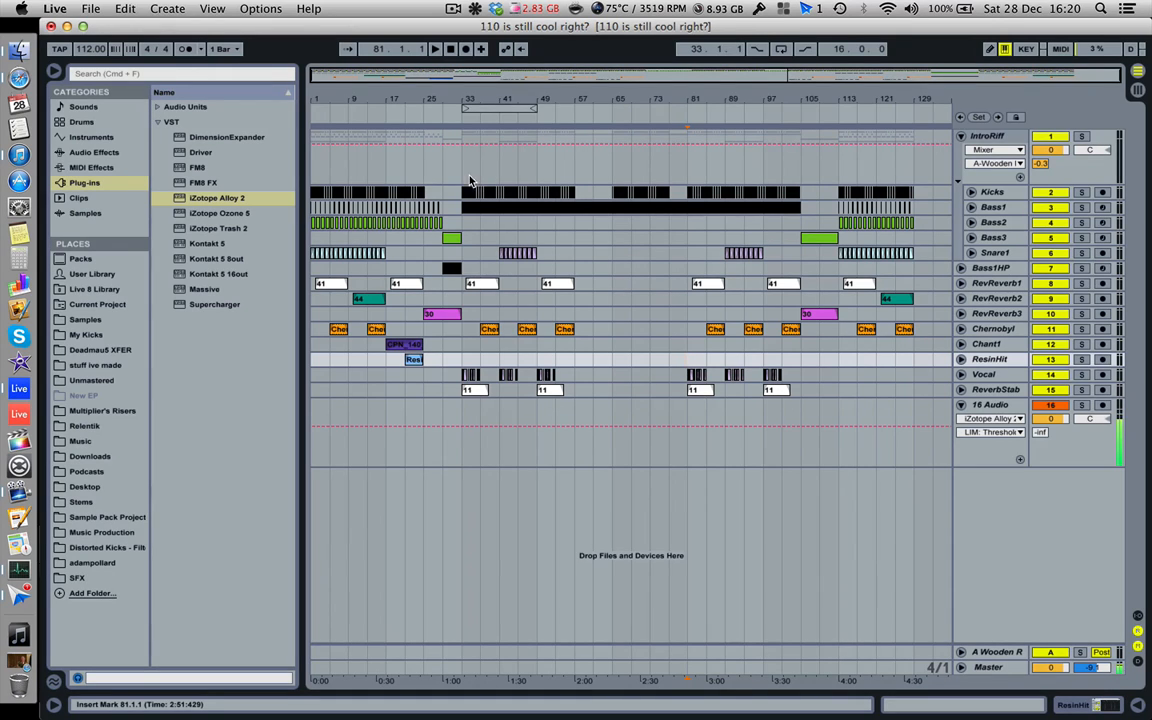
Highlight bars 65 to 81 on the Bass2 track to point out that section, and clear the selection.
{"action": "left_click", "coordinate": [453, 10]}
{"action": "left_click", "coordinate": [454, 13]}
{"action": "left_click_drag", "start_coordinate": [612, 225], "coordinate": [677, 229]}
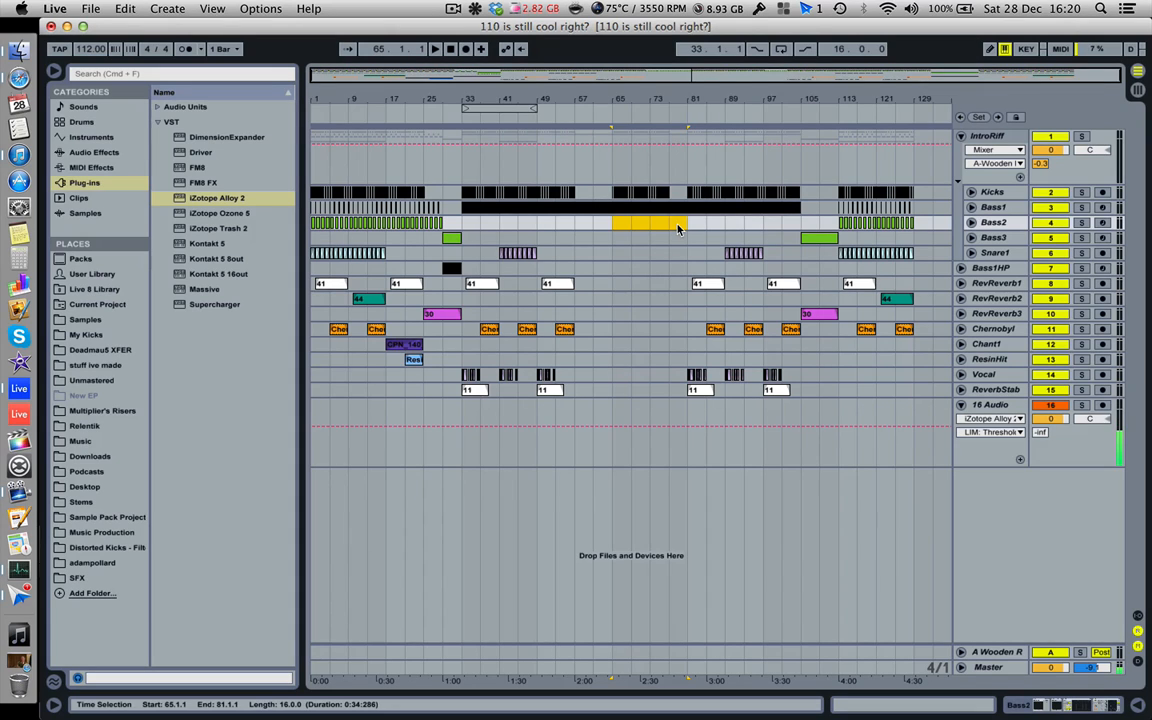
{"action": "left_click", "coordinate": [677, 229]}
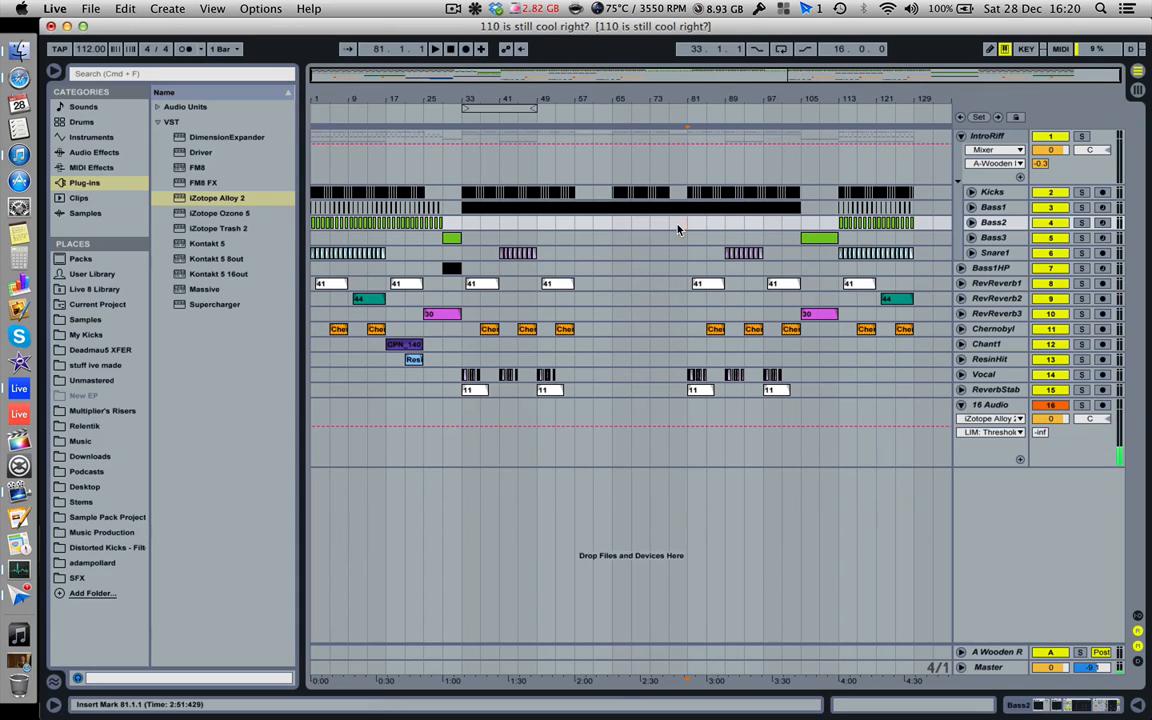
{"action": "left_click", "coordinate": [454, 10]}
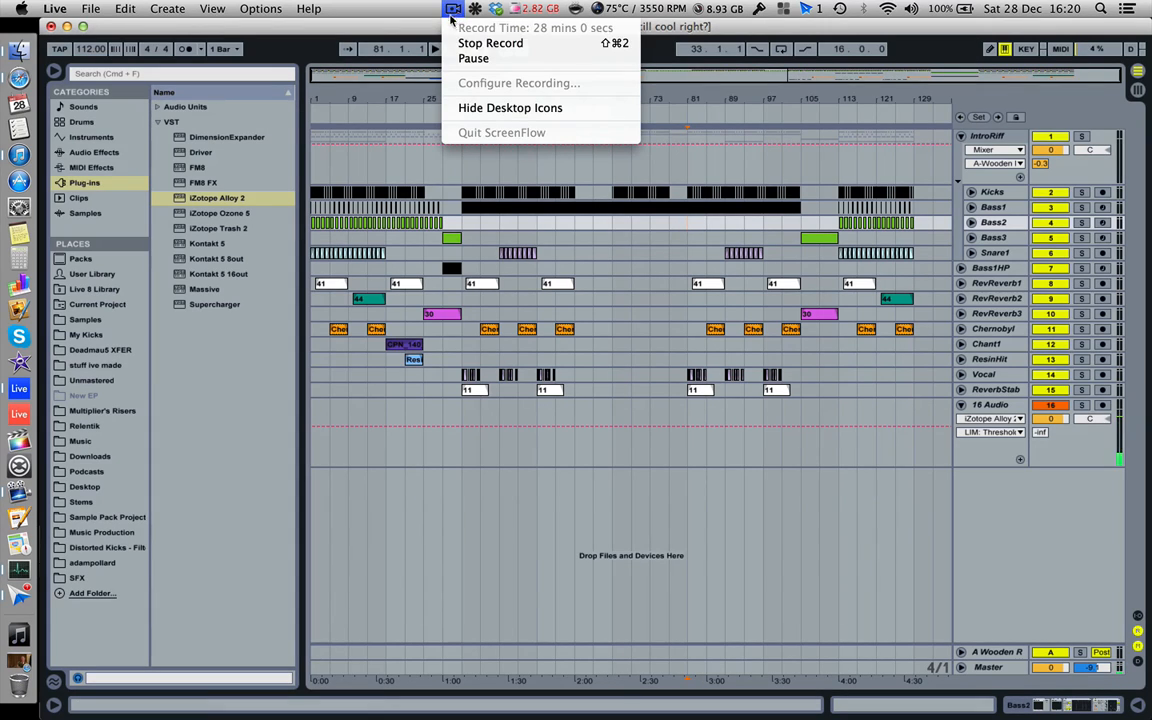